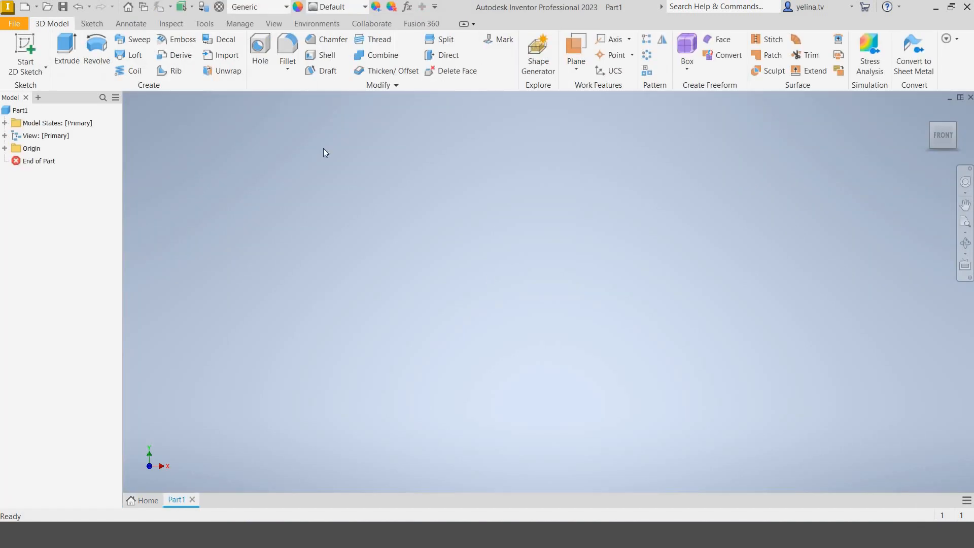
Step: Start a sketch on the XY plane and draw an open stepped base profile of five connected lines, about 15.7 mm along the upper edge
{"action": "left_click", "coordinate": [25, 39]}
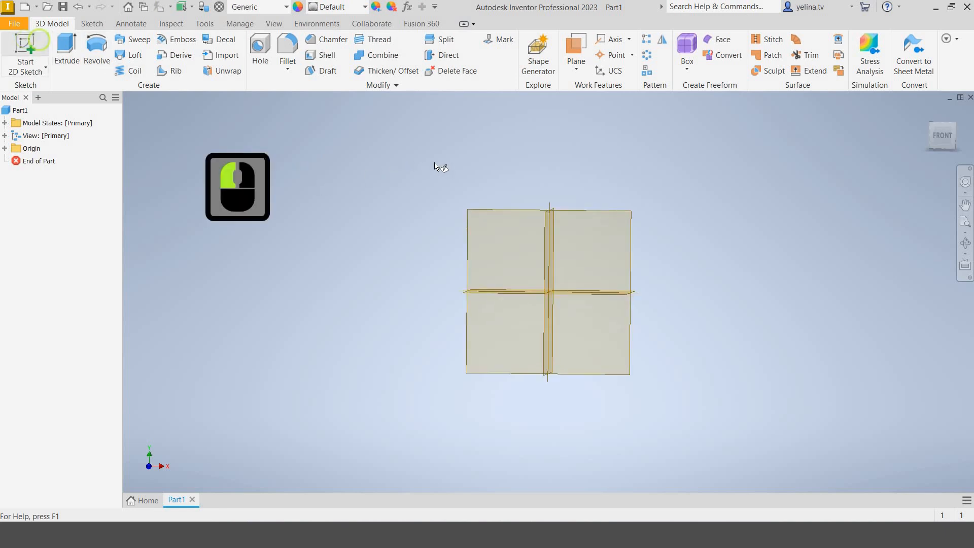
{"action": "left_click", "coordinate": [485, 177]}
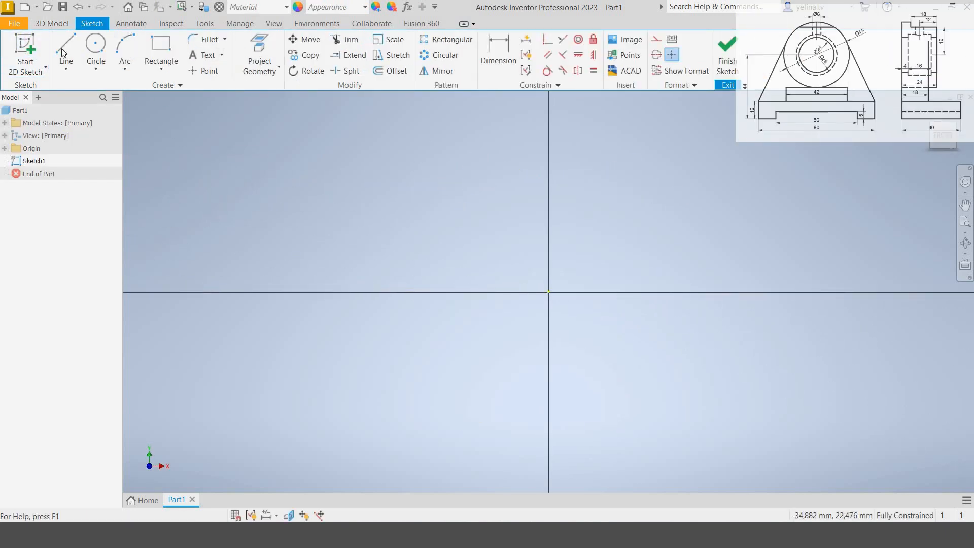
{"action": "left_click", "coordinate": [65, 53]}
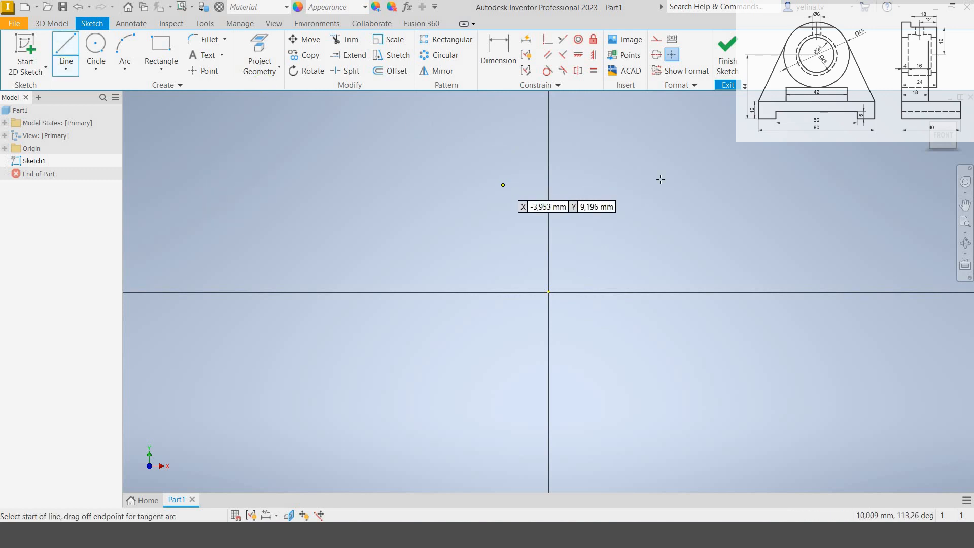
{"action": "left_click", "coordinate": [503, 185]}
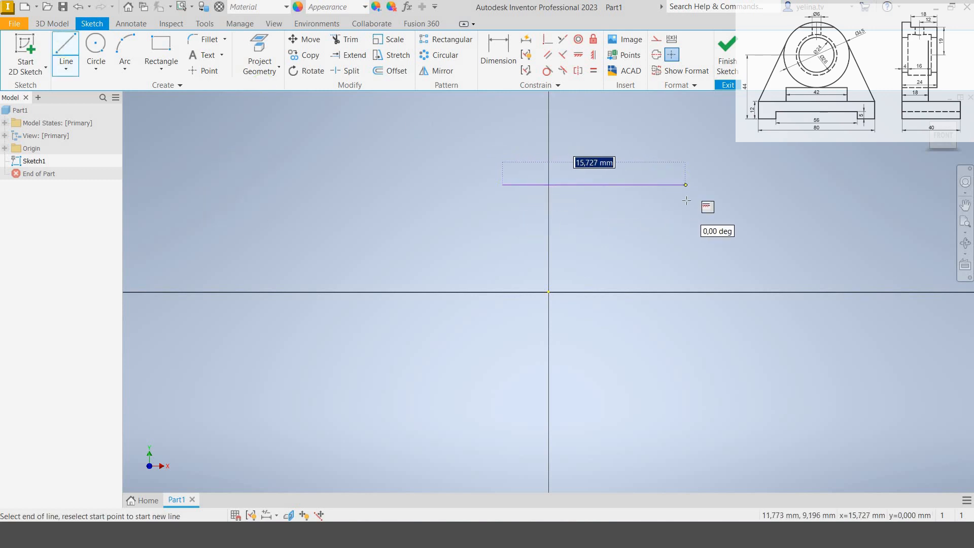
{"action": "left_click", "coordinate": [686, 191]}
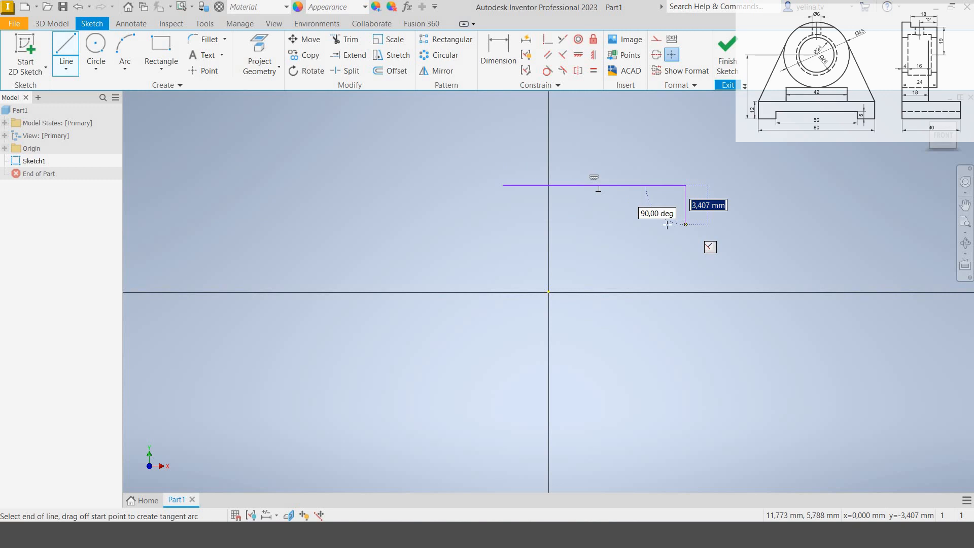
{"action": "left_click", "coordinate": [683, 219]}
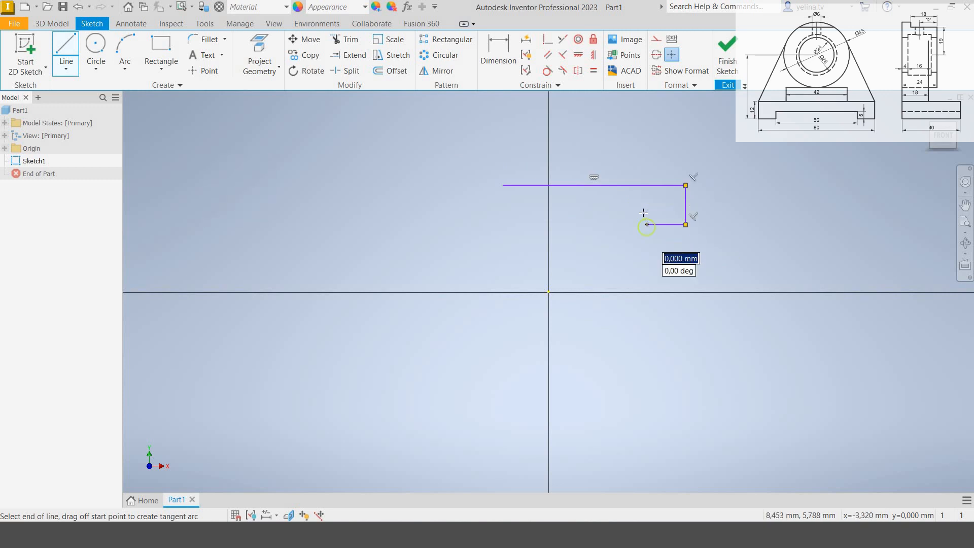
{"action": "left_click", "coordinate": [644, 212]}
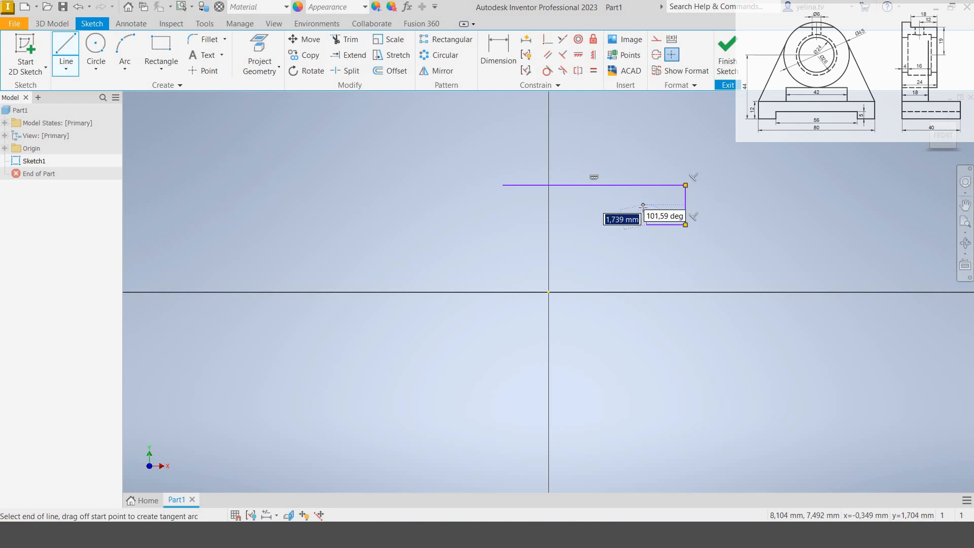
{"action": "left_click", "coordinate": [643, 205]}
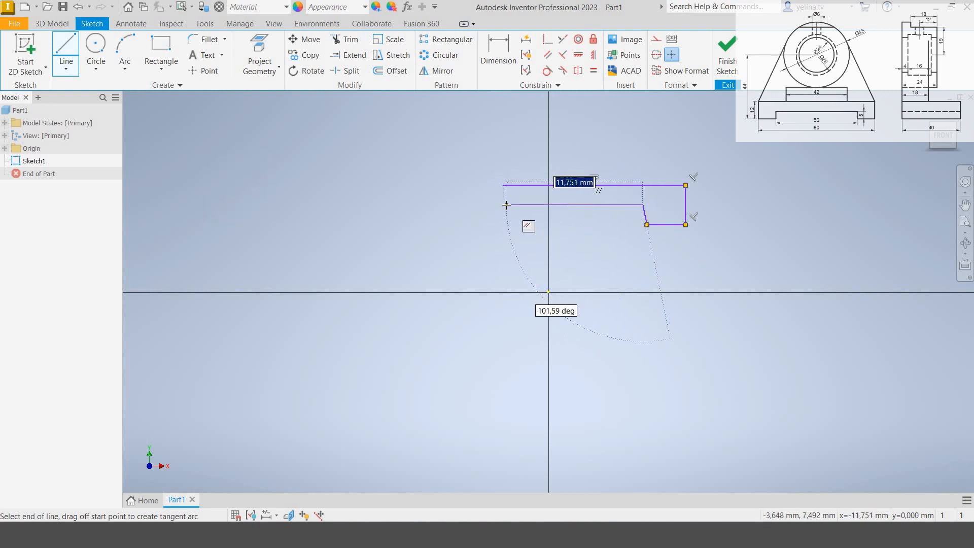
{"action": "left_click", "coordinate": [506, 205]}
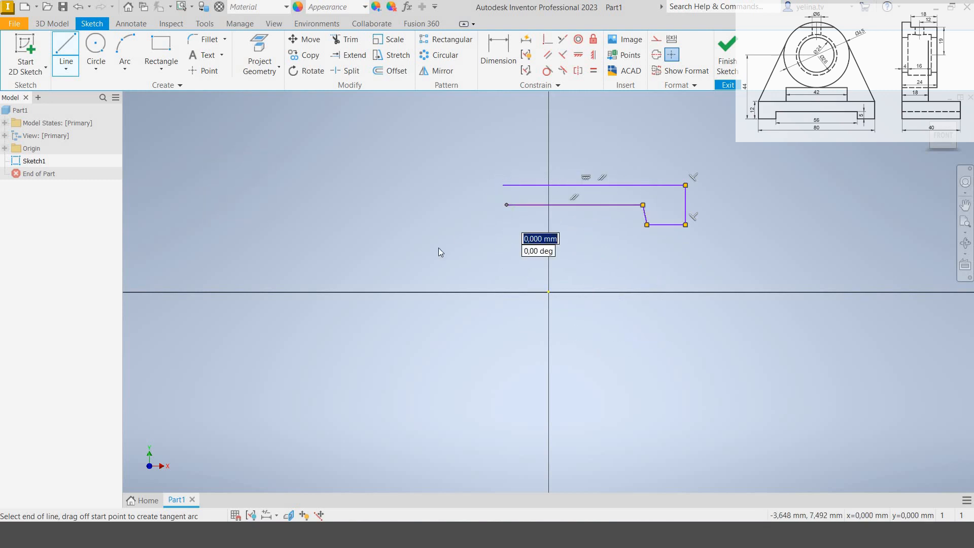
{"action": "key", "text": "Escape"}
Step: Dimension the upper horizontal line of the profile to 40 mm
{"action": "left_click", "coordinate": [492, 49]}
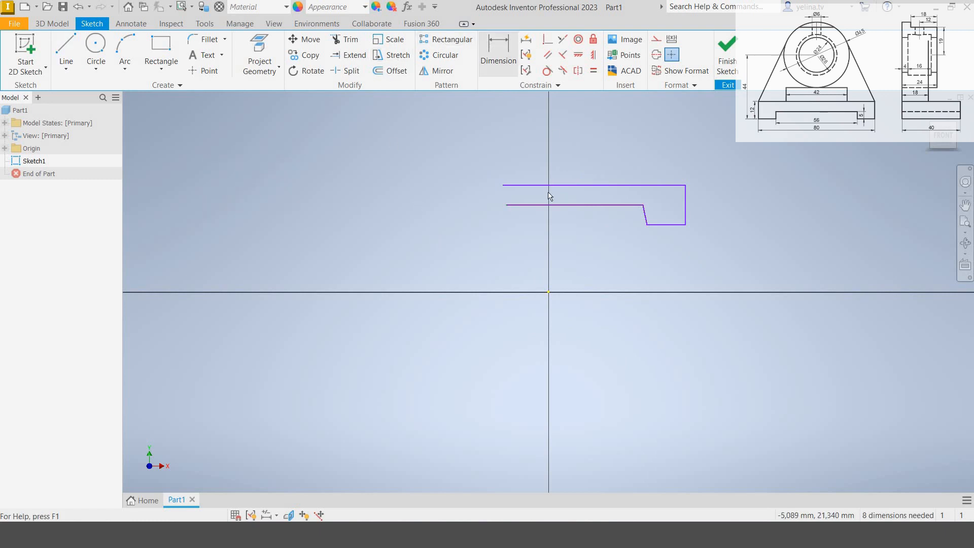
{"action": "left_click", "coordinate": [538, 185]}
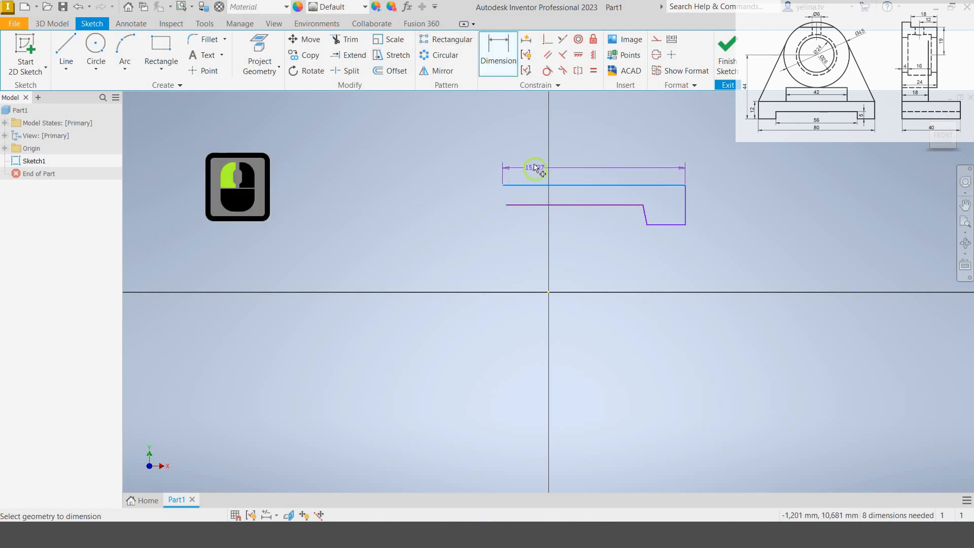
{"action": "left_click", "coordinate": [537, 164]}
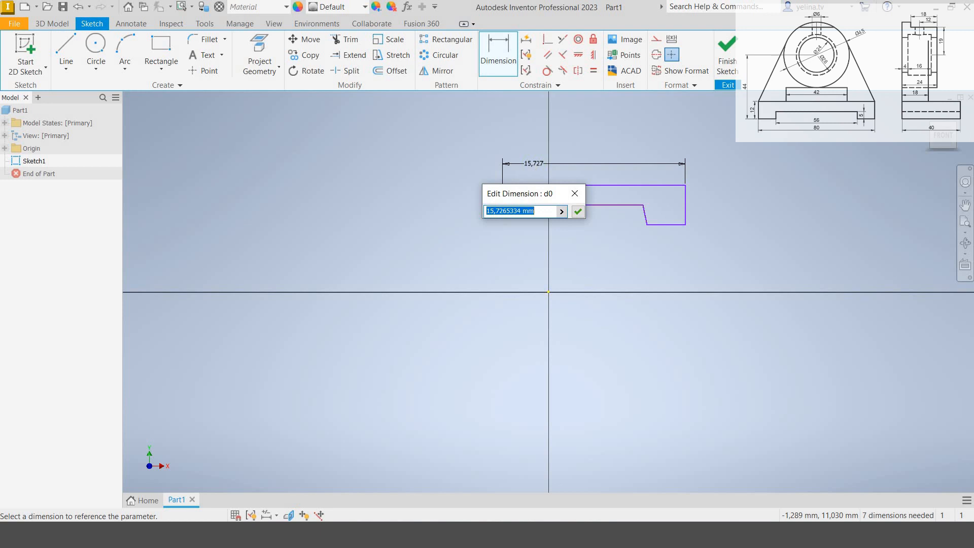
{"action": "type", "text": "40"}
{"action": "key", "text": "Return"}
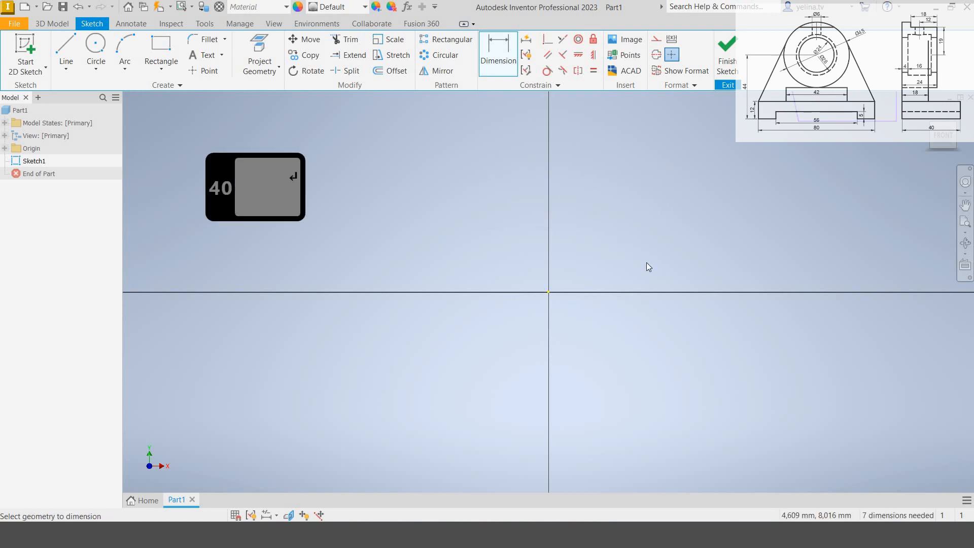
Step: Dimension the outer vertical edge of the profile to 12 mm
{"action": "scroll", "coordinate": [714, 193], "scroll_direction": "down", "scroll_amount": 3}
{"action": "scroll", "coordinate": [711, 178], "scroll_direction": "up", "scroll_amount": 1}
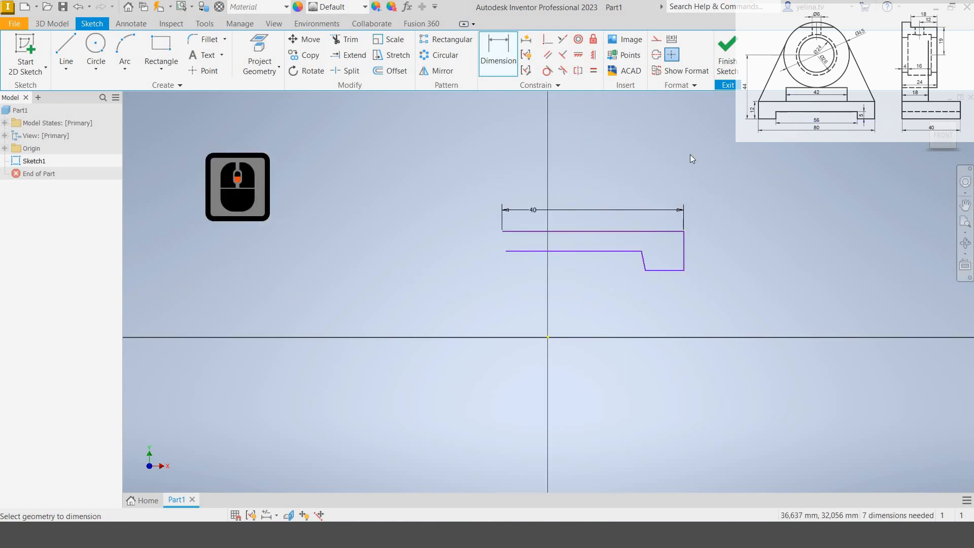
{"action": "scroll", "coordinate": [691, 154], "scroll_direction": "up", "scroll_amount": 2}
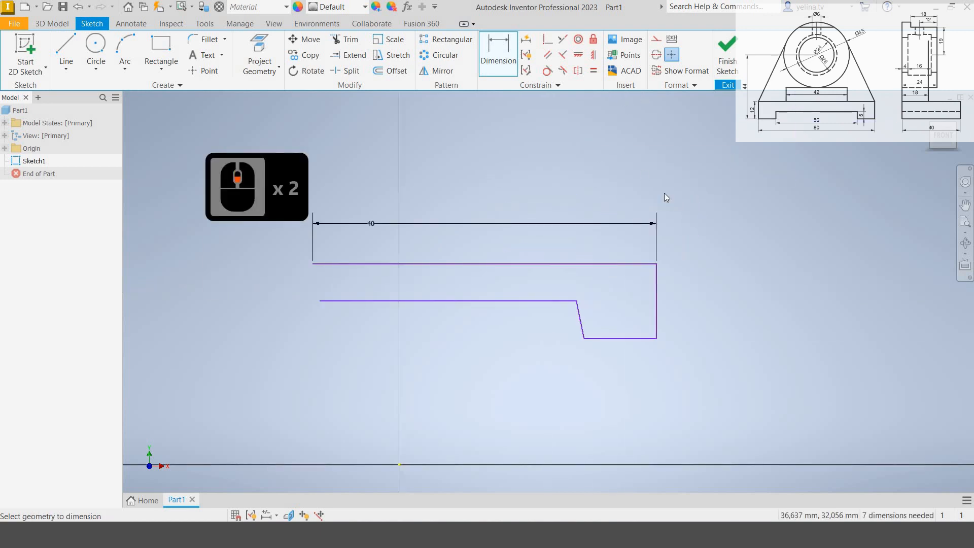
{"action": "left_click", "coordinate": [657, 284]}
{"action": "left_click", "coordinate": [681, 285]}
{"action": "type", "text": "12"}
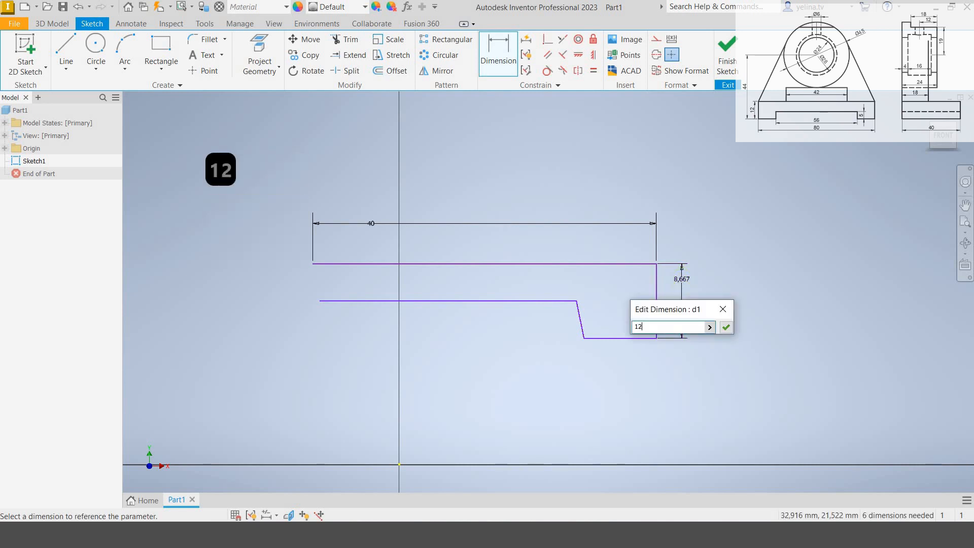
{"action": "key", "text": "Return"}
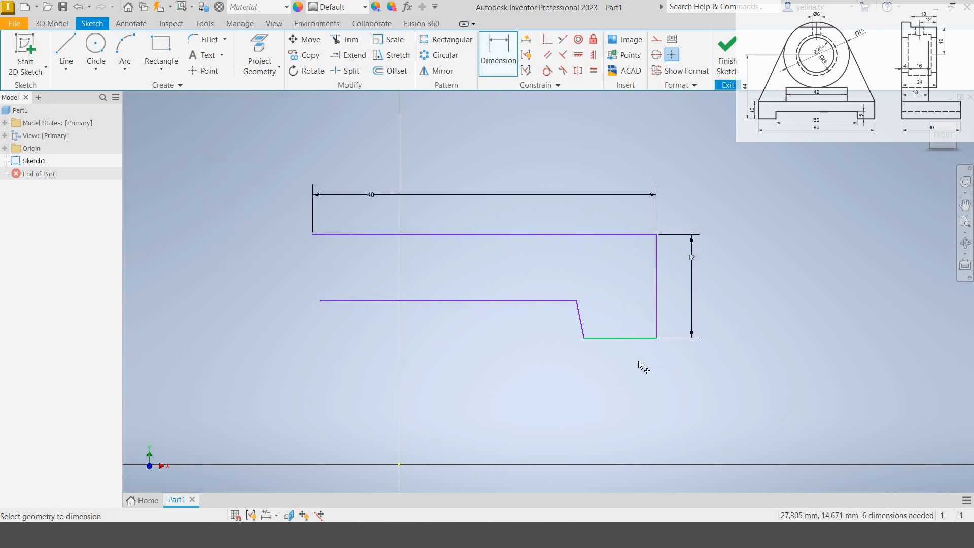
Step: Dimension the short lower horizontal line of the foot to 12 mm
{"action": "left_click", "coordinate": [638, 339]}
{"action": "left_click", "coordinate": [636, 363]}
{"action": "type", "text": "12"}
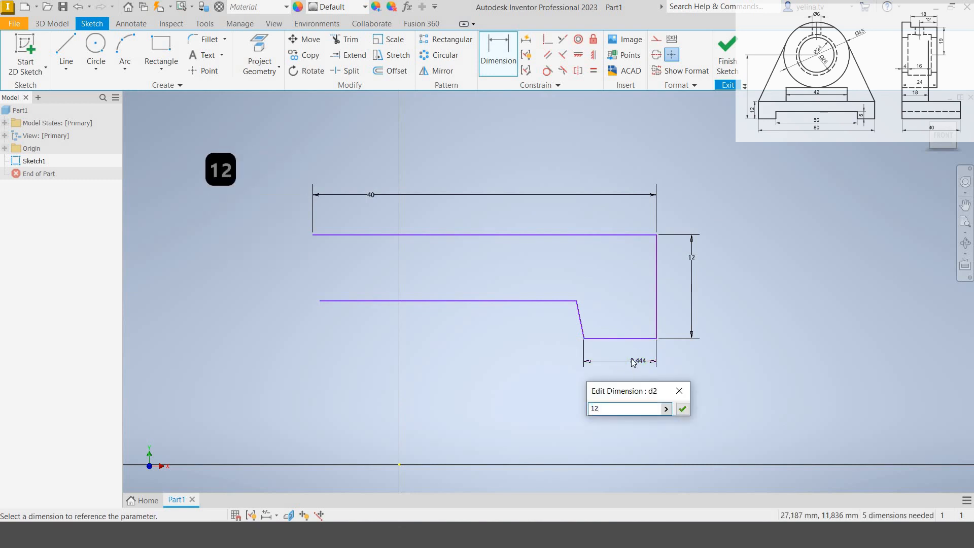
{"action": "key", "text": "Return"}
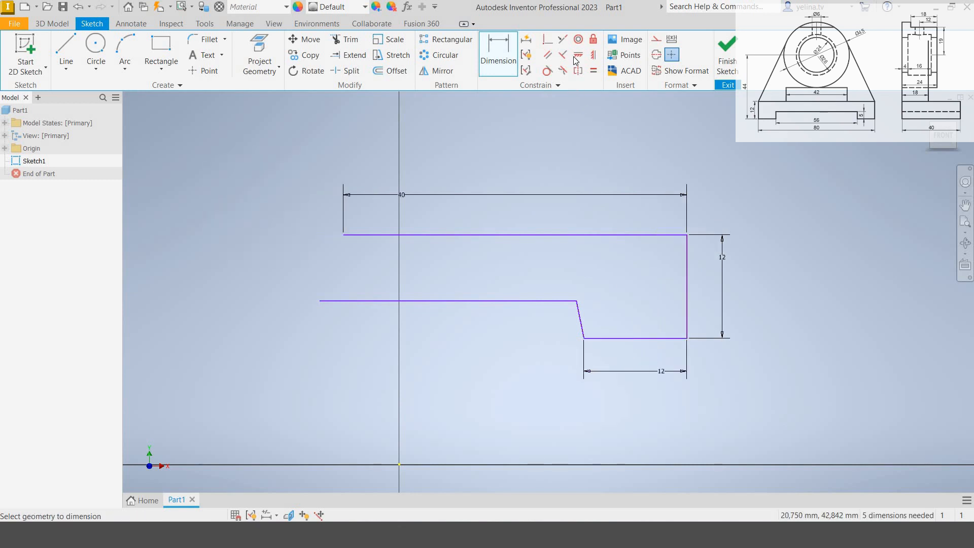
Step: Constrain the short slanted line of the profile to vertical and dimension its length to 5 mm
{"action": "left_click", "coordinate": [593, 53]}
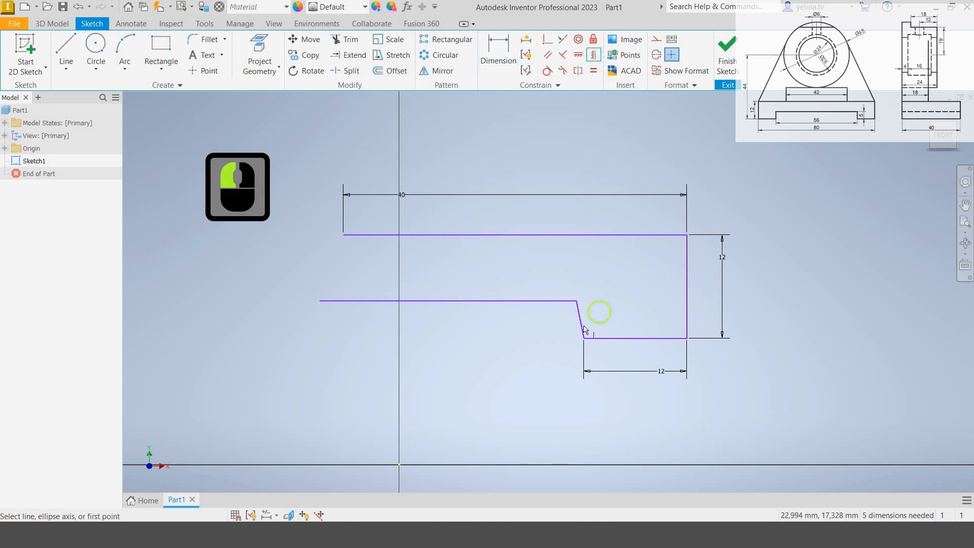
{"action": "left_click", "coordinate": [583, 325]}
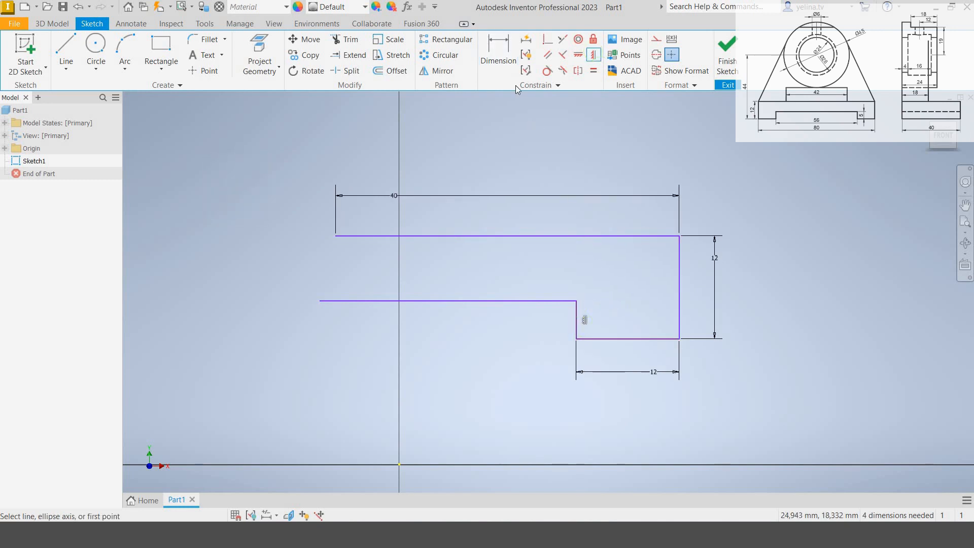
{"action": "left_click", "coordinate": [499, 48]}
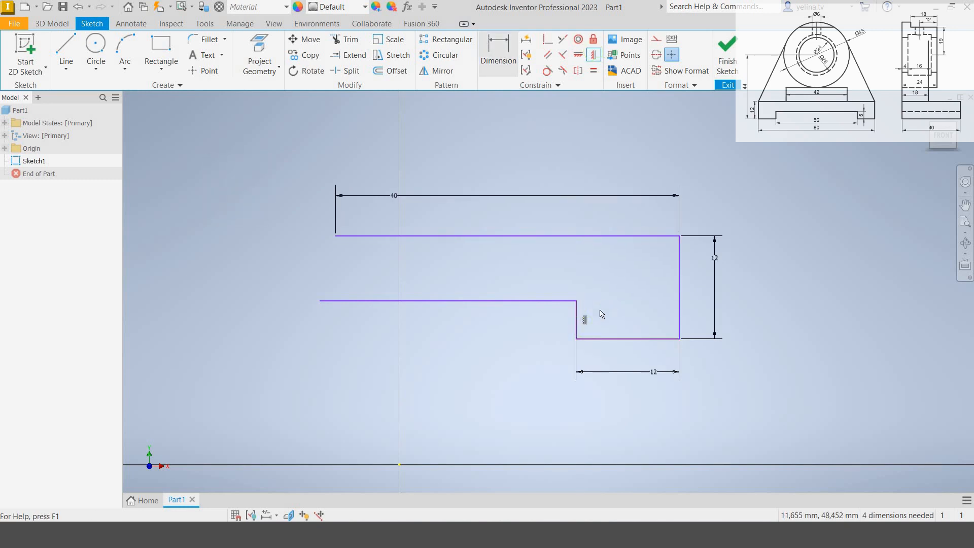
{"action": "left_click", "coordinate": [577, 327]}
{"action": "left_click", "coordinate": [598, 321]}
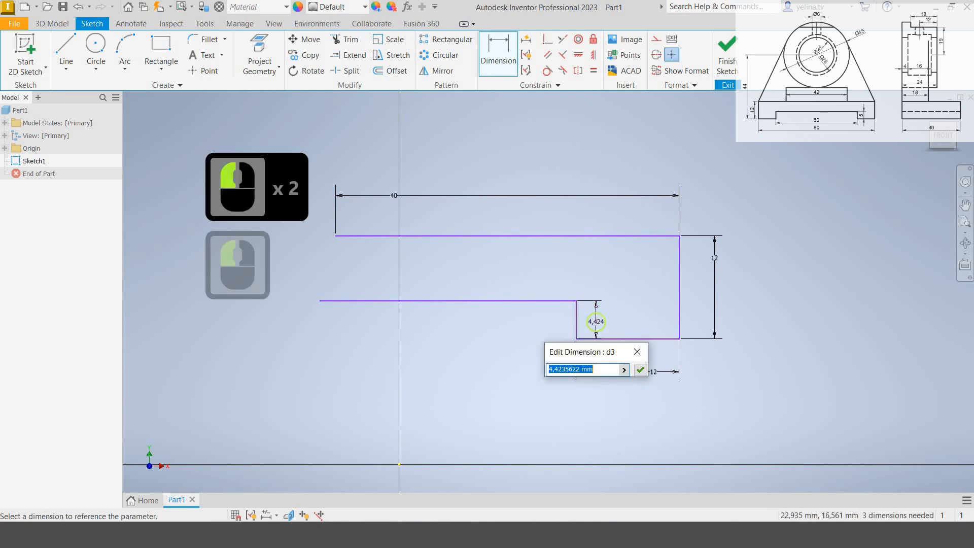
{"action": "type", "text": "5"}
{"action": "key", "text": "Return"}
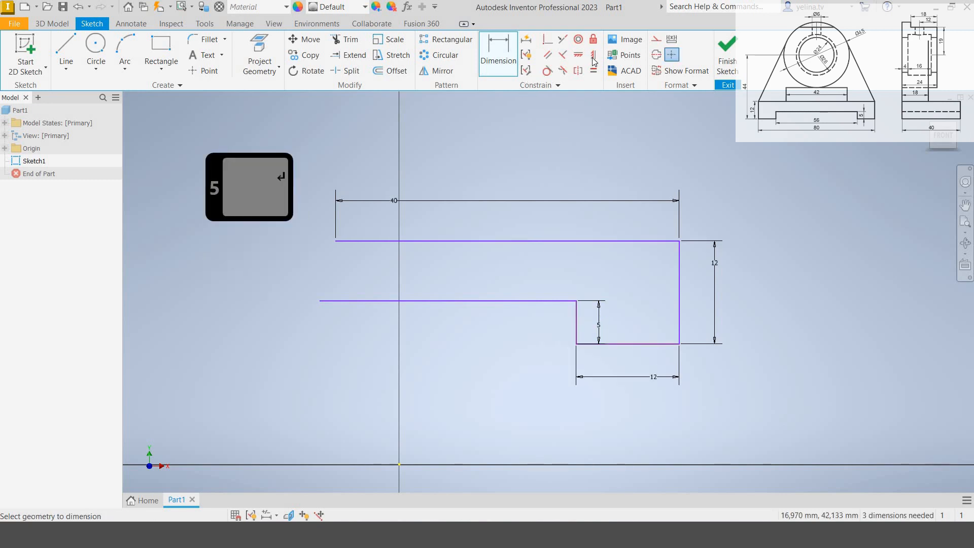
Step: Align the open endpoints of the two long horizontal lines vertically with a vertical constraint
{"action": "left_click", "coordinate": [321, 302]}
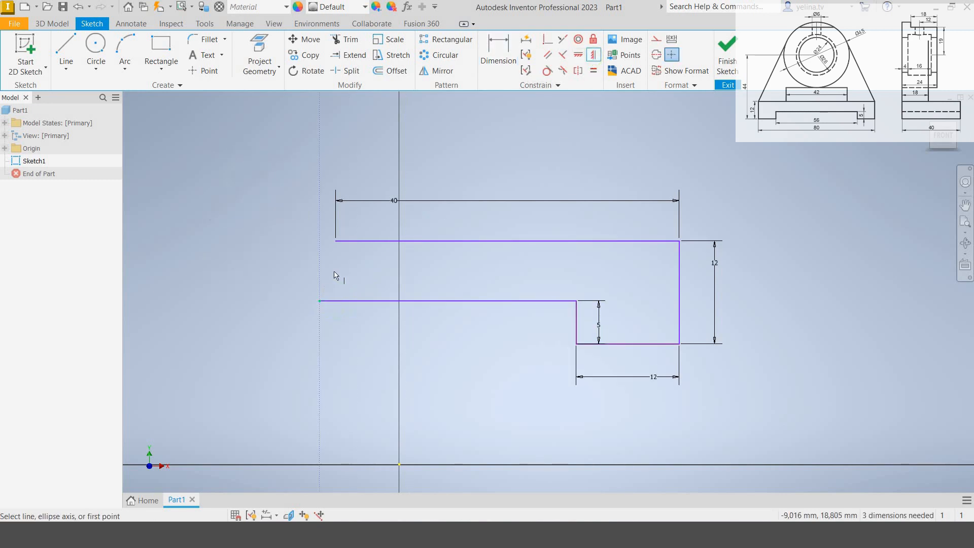
{"action": "left_click", "coordinate": [338, 250]}
{"action": "left_click", "coordinate": [337, 244]}
Step: Make the open endpoint of the 40 mm line coincident with the sketch origin
{"action": "left_click", "coordinate": [549, 40]}
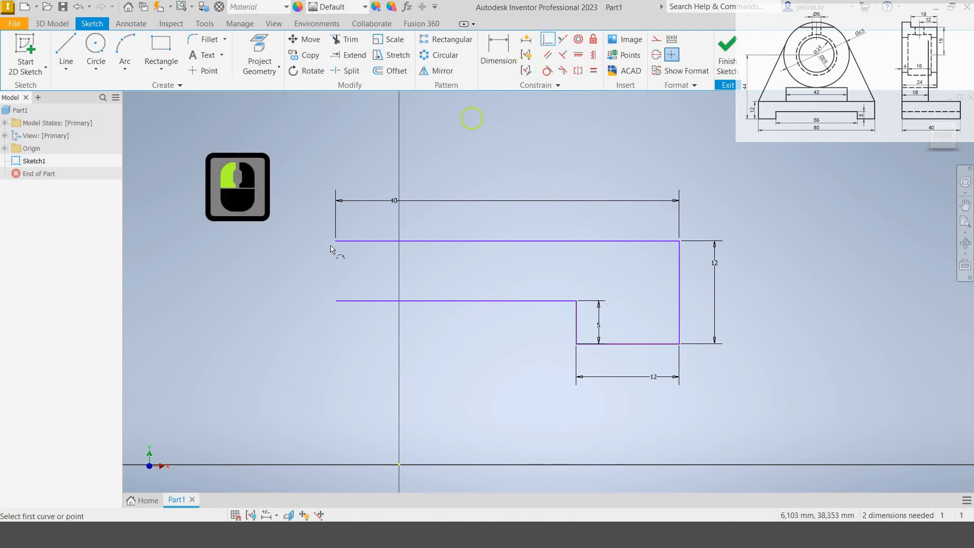
{"action": "left_click", "coordinate": [401, 465]}
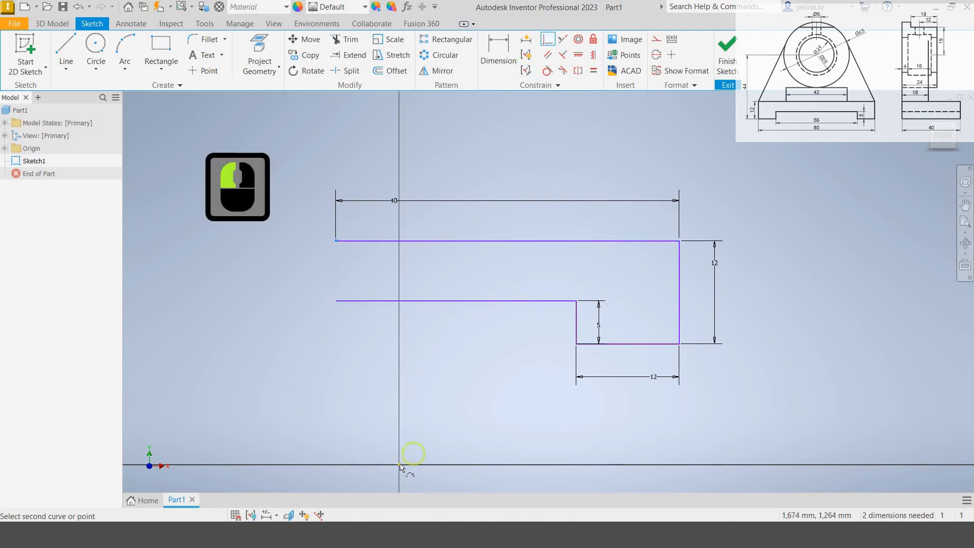
{"action": "left_click", "coordinate": [467, 327]}
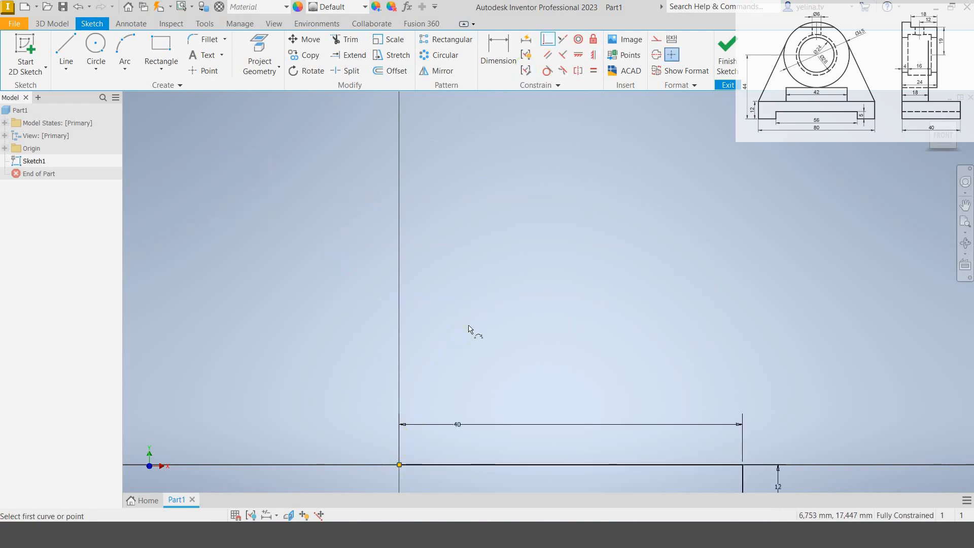
Step: Draw a vertical line about 41 mm long through the origin, extending beyond the profile both ways, and convert it to a centerline
{"action": "middle_click", "coordinate": [468, 328]}
{"action": "middle_click", "coordinate": [468, 328]}
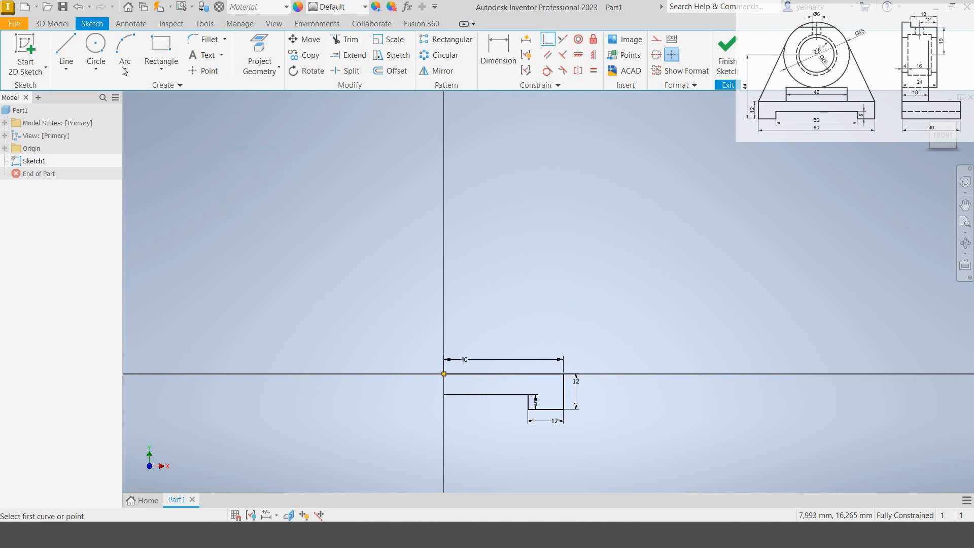
{"action": "left_click", "coordinate": [66, 53]}
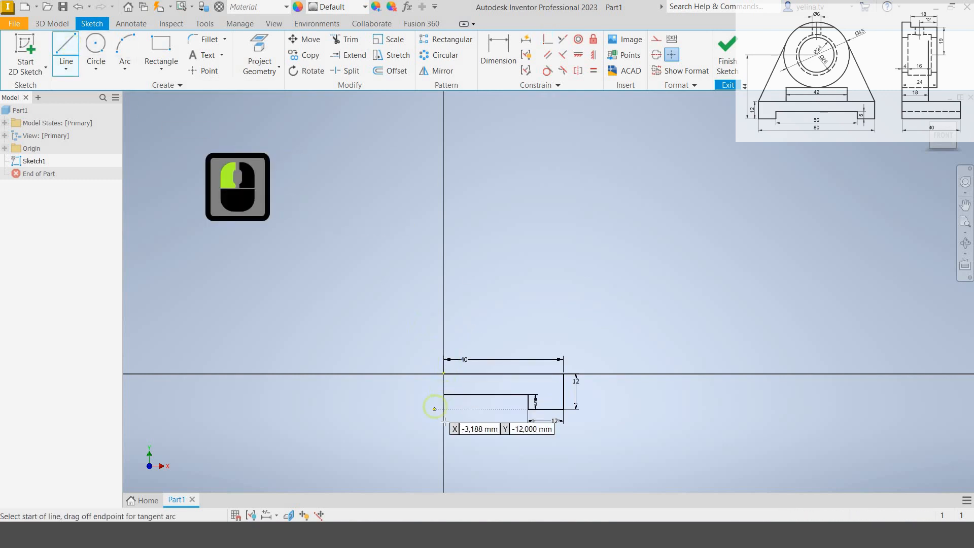
{"action": "left_click", "coordinate": [444, 421]}
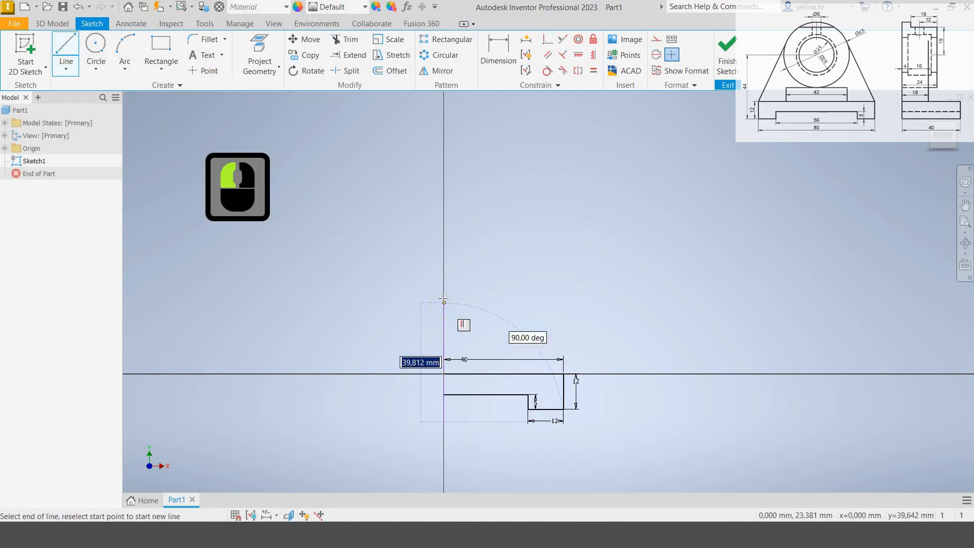
{"action": "left_click", "coordinate": [444, 299]}
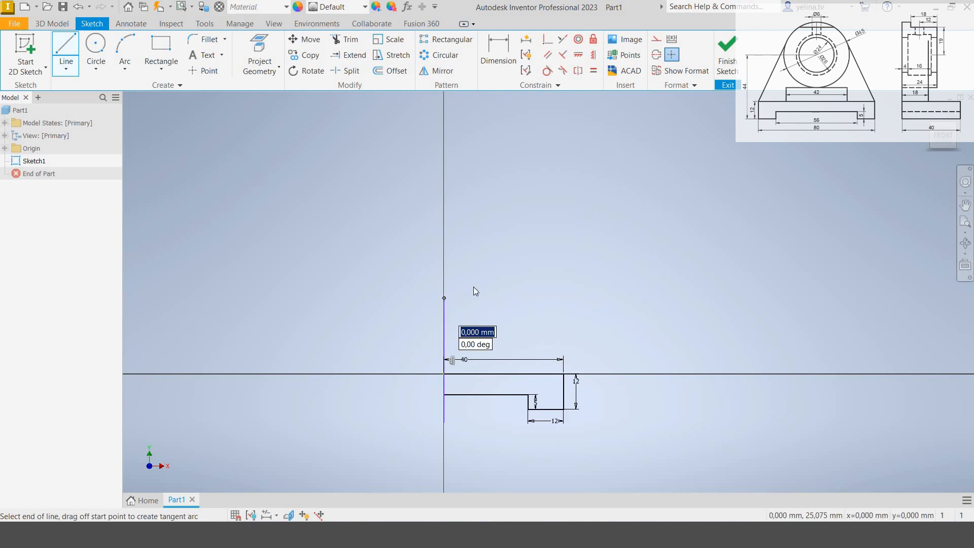
{"action": "key", "text": "Escape"}
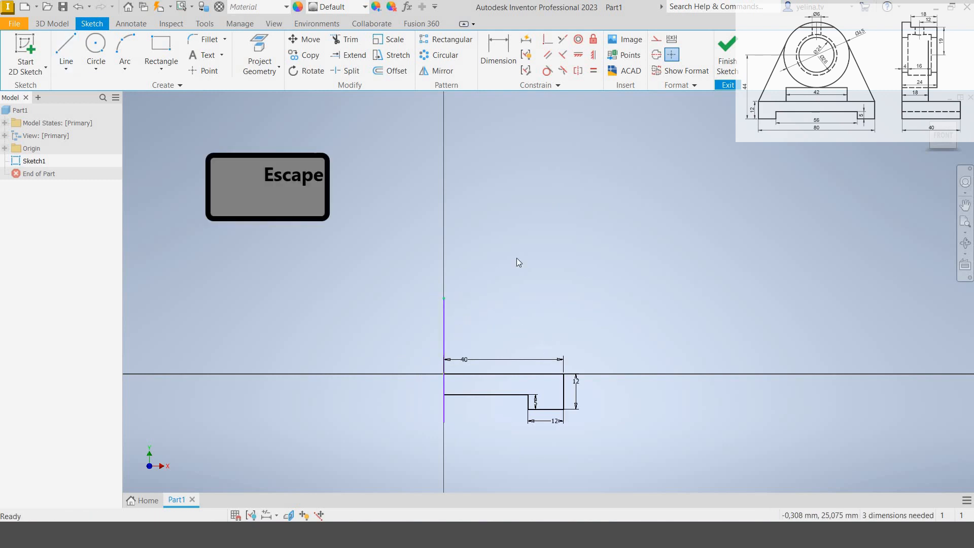
{"action": "left_click", "coordinate": [443, 324]}
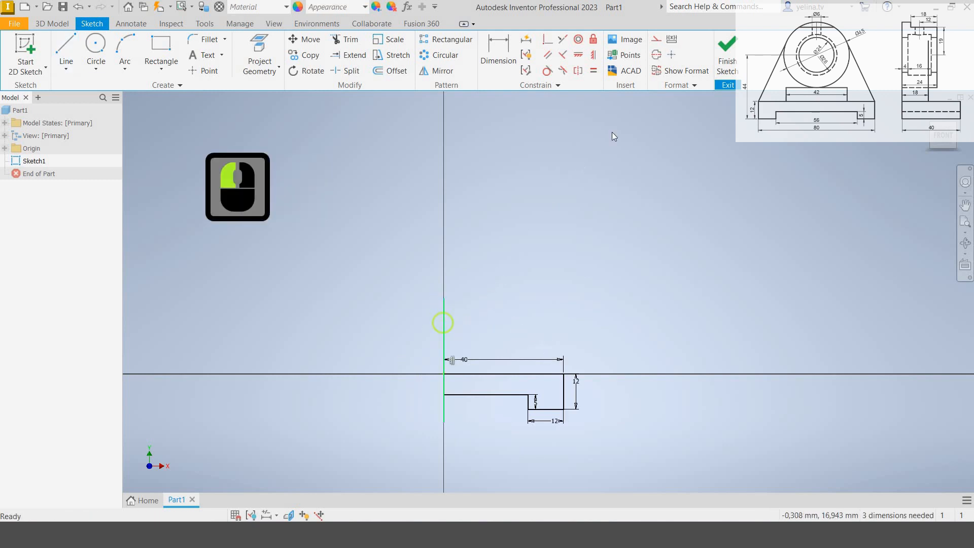
{"action": "left_click", "coordinate": [657, 55]}
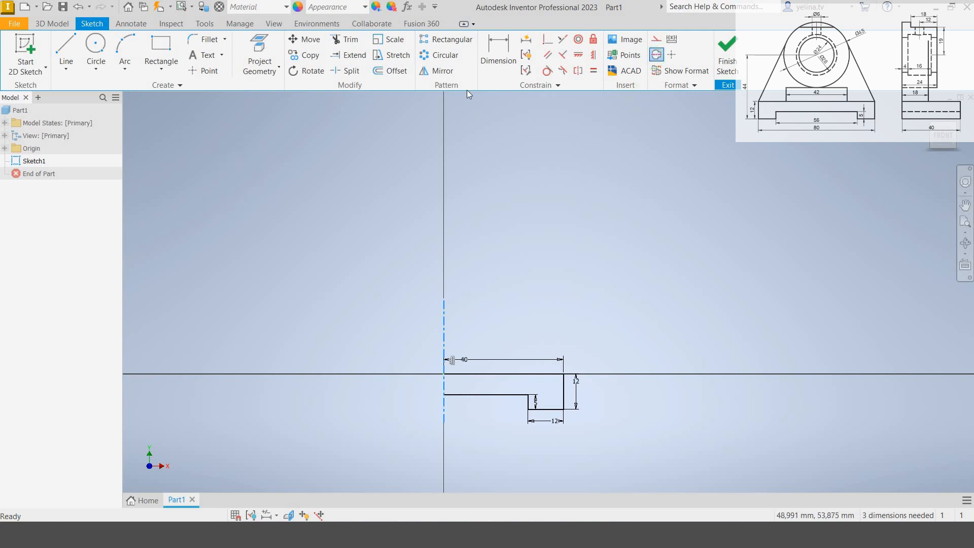
Step: Mirror the five lines of the half base profile across the vertical centerline
{"action": "left_click", "coordinate": [436, 70]}
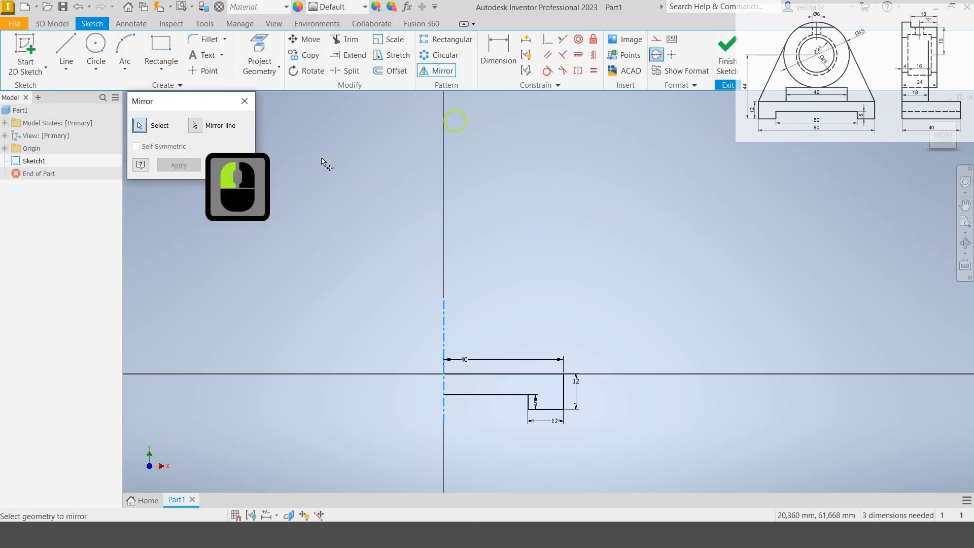
{"action": "left_click", "coordinate": [524, 375]}
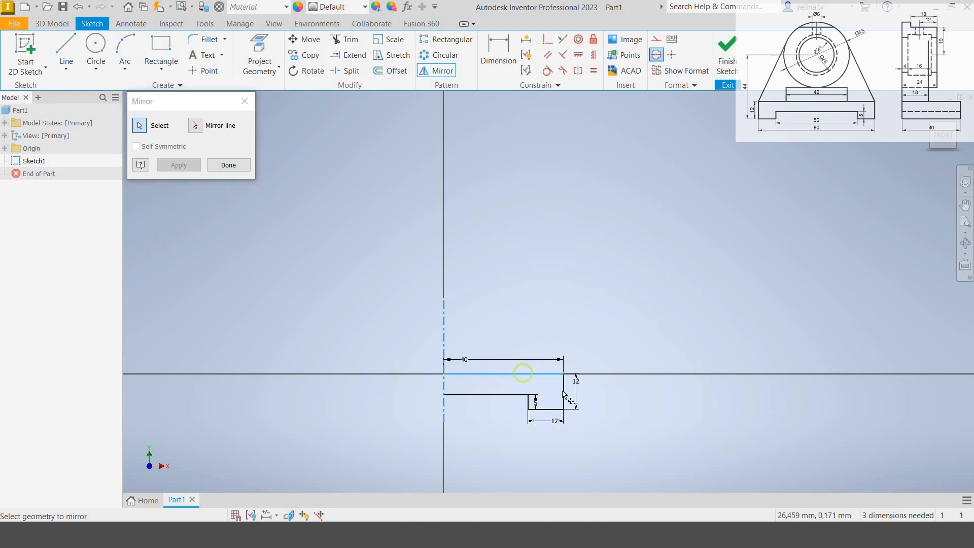
{"action": "left_click", "coordinate": [562, 391]}
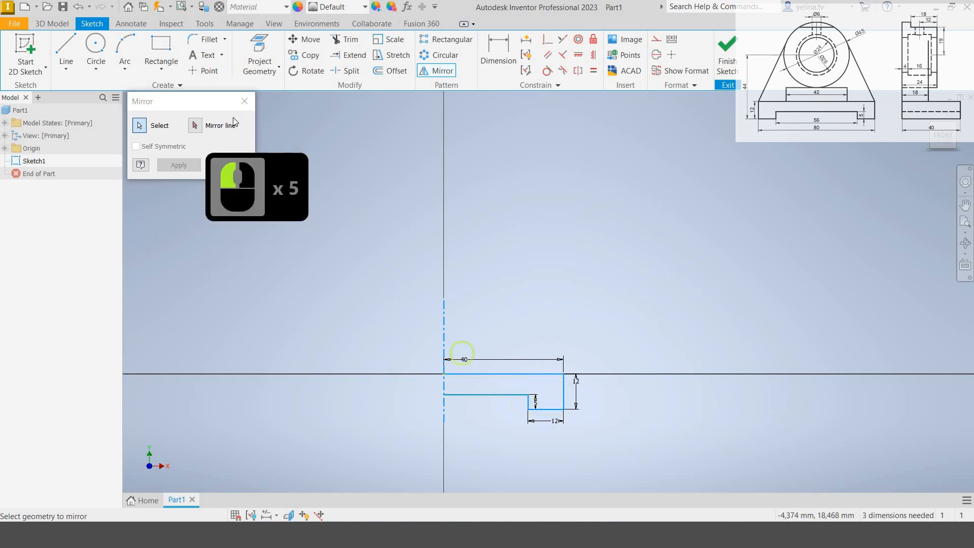
{"action": "left_click", "coordinate": [196, 125]}
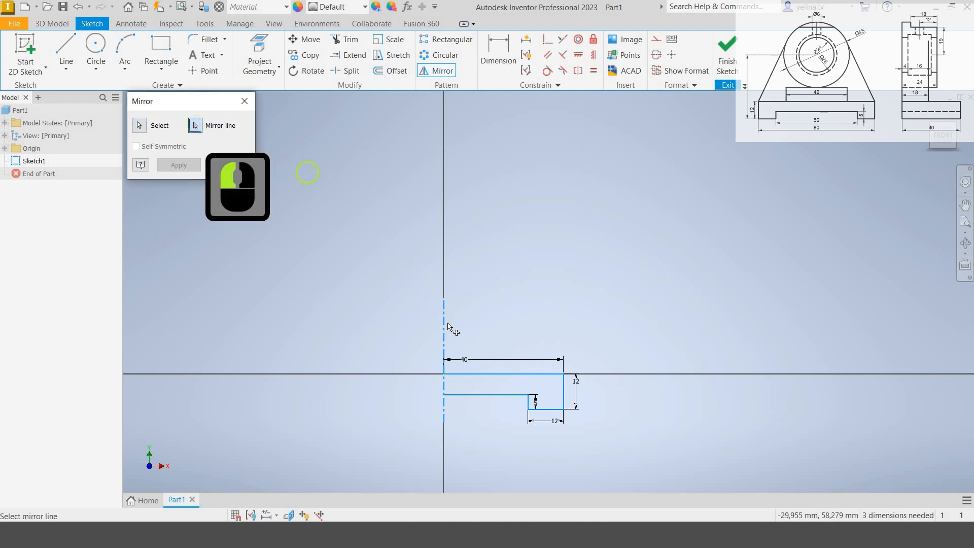
{"action": "left_click", "coordinate": [444, 325]}
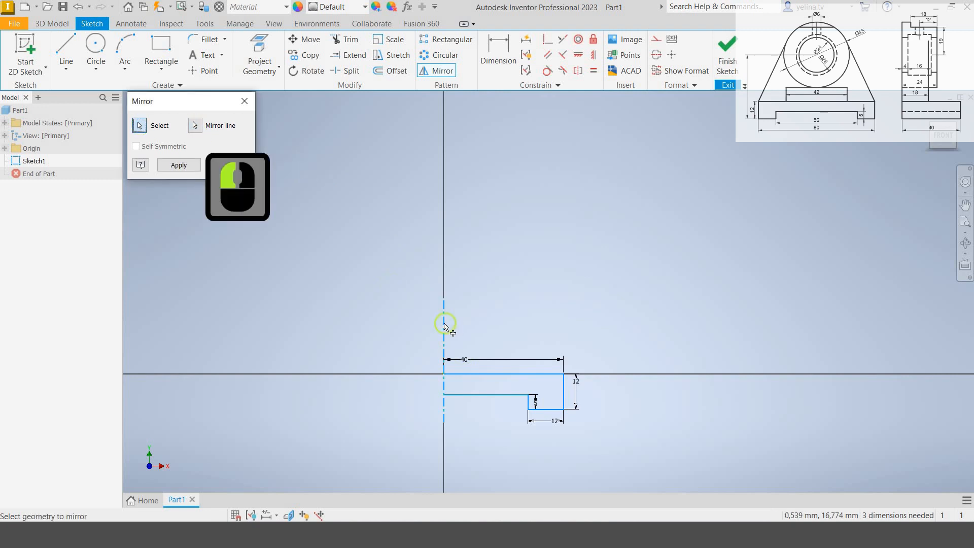
{"action": "left_click", "coordinate": [166, 170]}
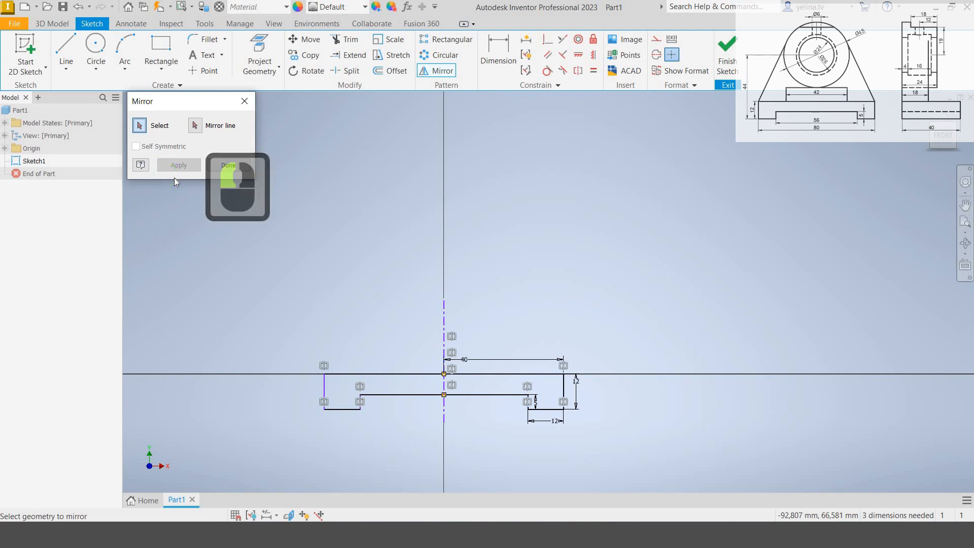
{"action": "left_click", "coordinate": [241, 169]}
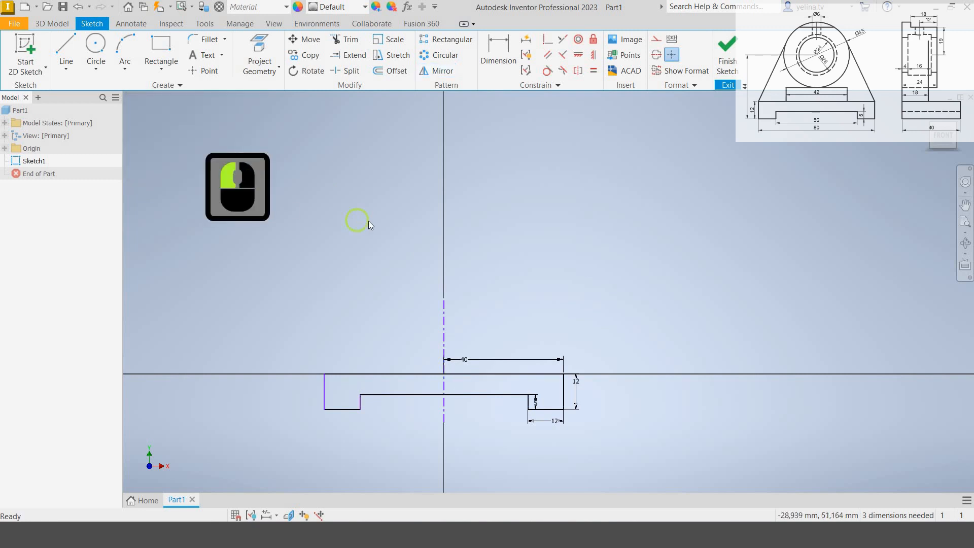
Step: Dimension the width of the base recess between its two inner vertical lines, placing the dimension below the profile
{"action": "left_click", "coordinate": [498, 48]}
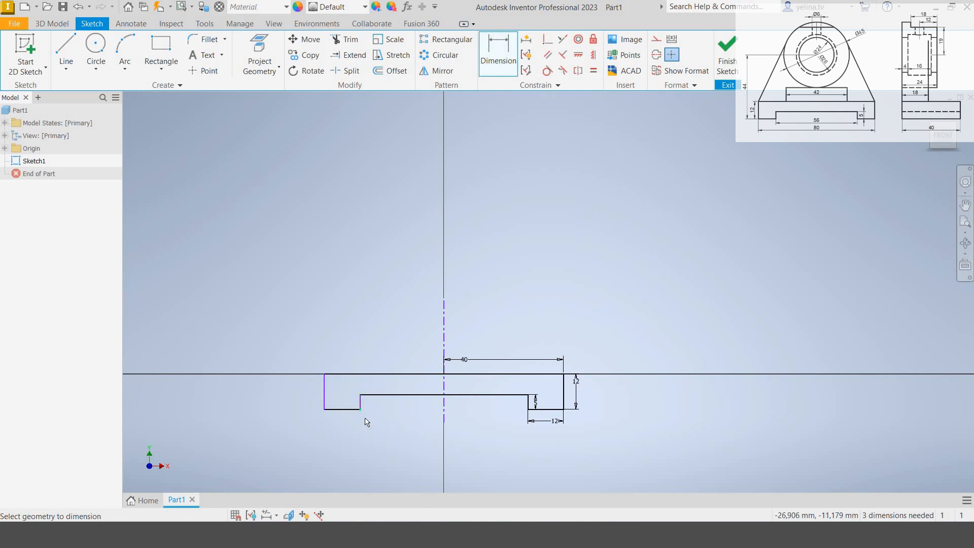
{"action": "scroll", "coordinate": [364, 416], "scroll_direction": "down", "scroll_amount": 2}
{"action": "scroll", "coordinate": [362, 410], "scroll_direction": "up", "scroll_amount": 4}
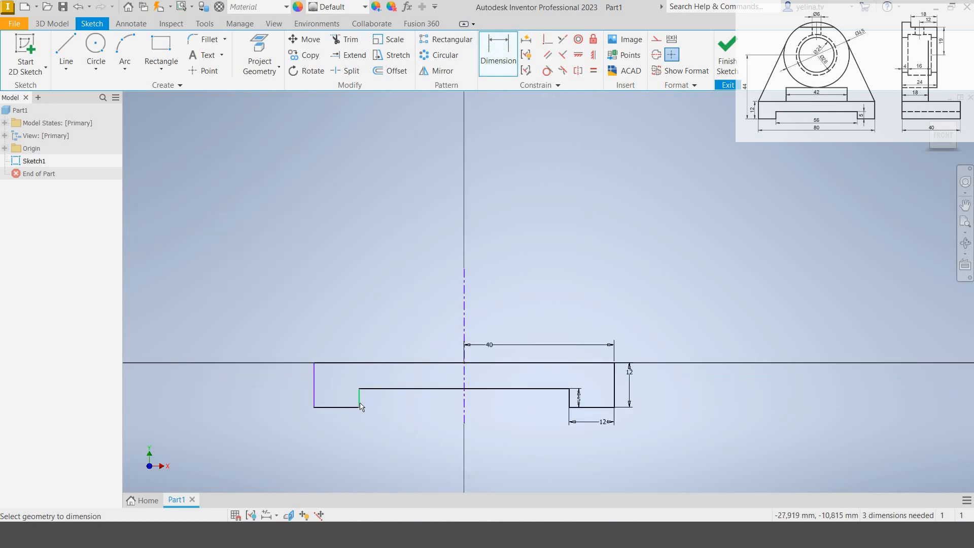
{"action": "scroll", "coordinate": [361, 401], "scroll_direction": "down", "scroll_amount": 1}
{"action": "scroll", "coordinate": [360, 400], "scroll_direction": "up", "scroll_amount": 2}
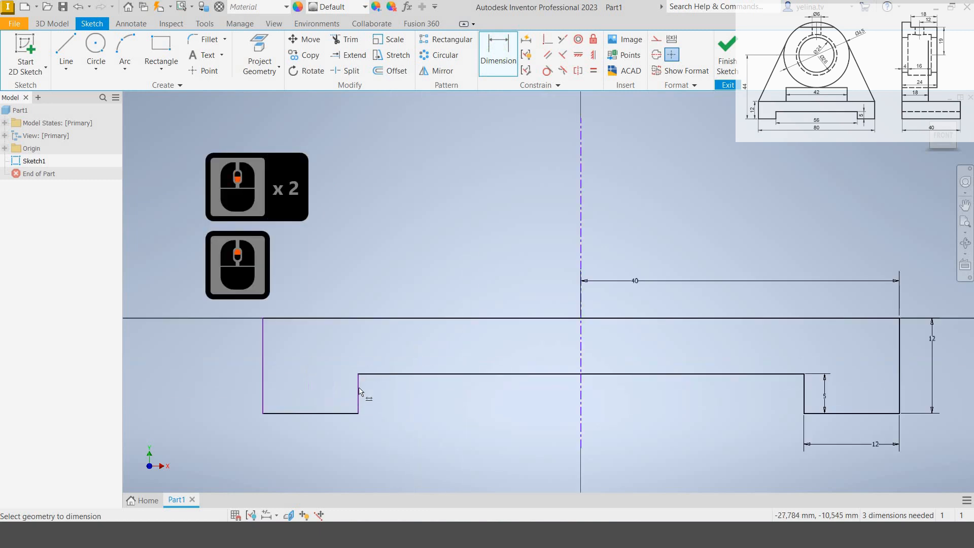
{"action": "left_click", "coordinate": [359, 387]}
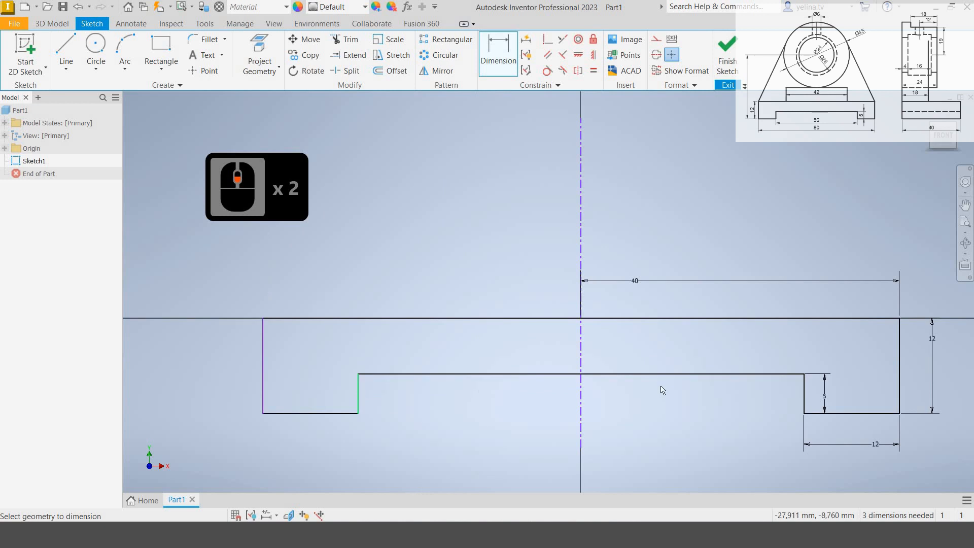
{"action": "left_click", "coordinate": [802, 388]}
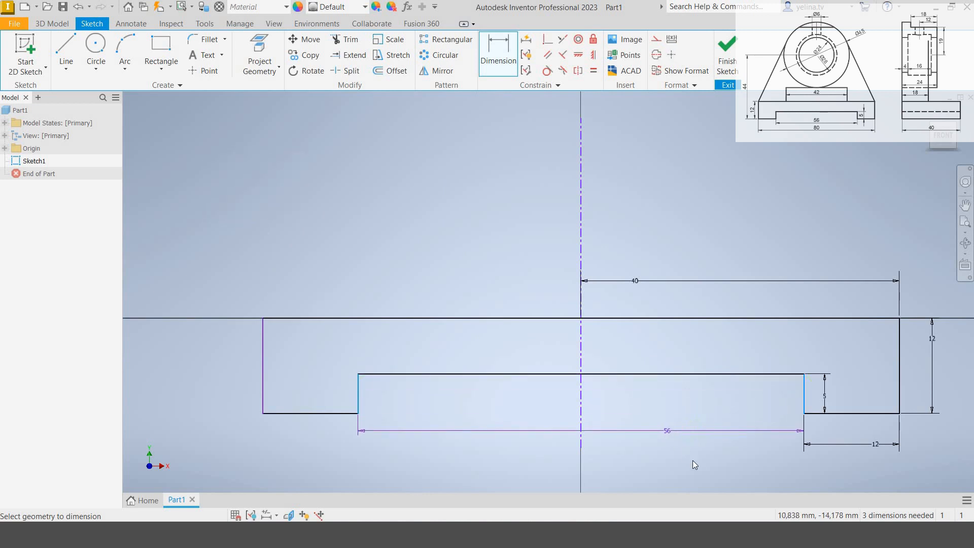
{"action": "left_click", "coordinate": [665, 430]}
{"action": "left_click", "coordinate": [709, 478]}
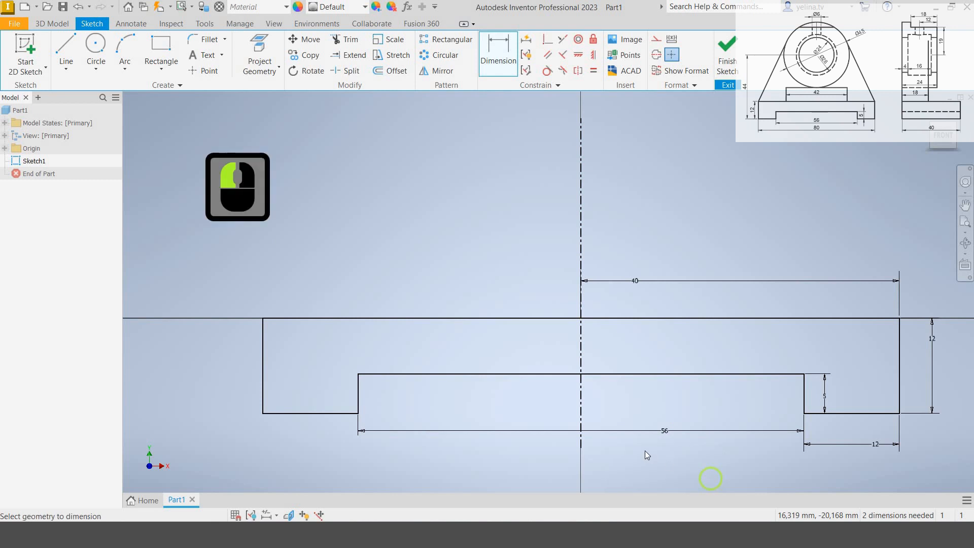
Step: Draw a circle with a 45 mm diameter, centred about 55 mm above the base's top edge in line with the centerline
{"action": "middle_click", "coordinate": [644, 450]}
{"action": "middle_click", "coordinate": [644, 449]}
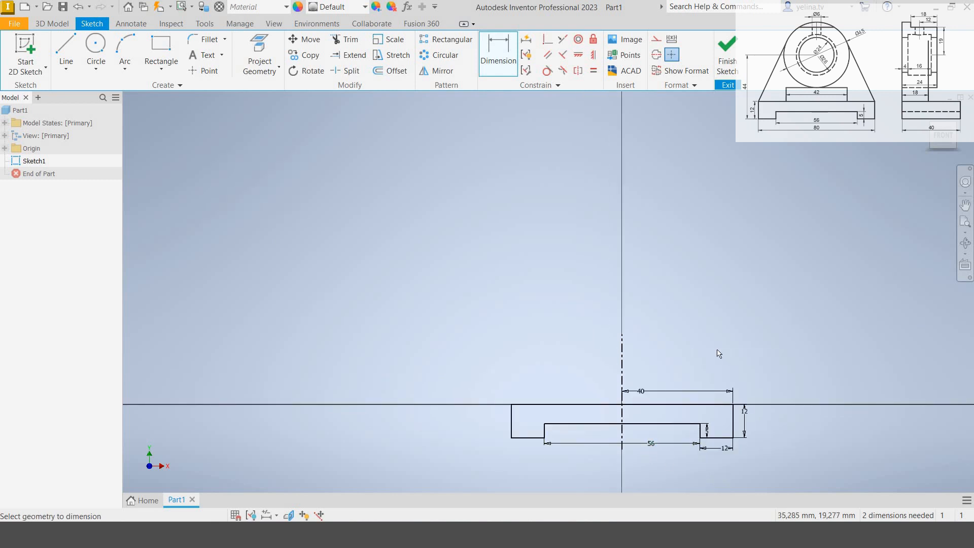
{"action": "scroll", "coordinate": [718, 355], "scroll_direction": "up", "scroll_amount": 3}
{"action": "left_click", "coordinate": [573, 340]}
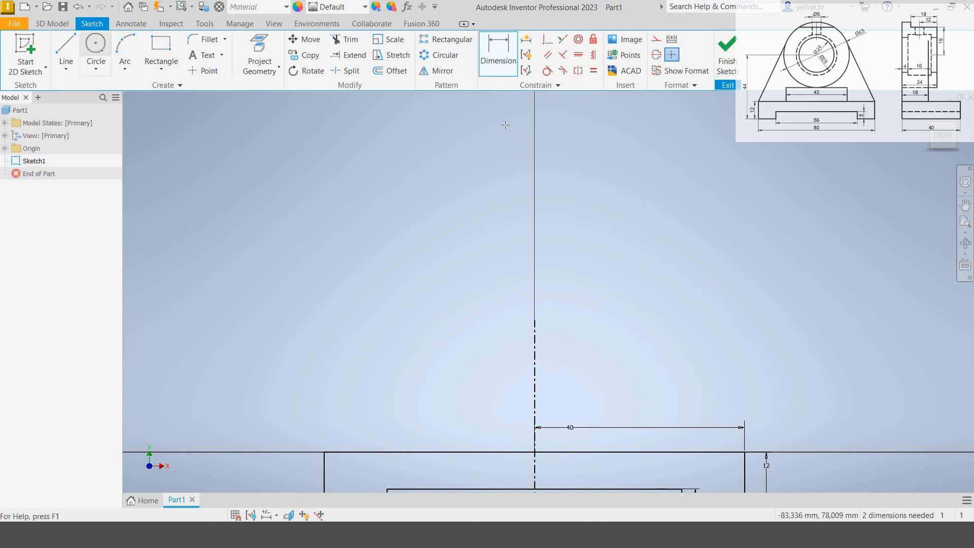
{"action": "left_click", "coordinate": [95, 44]}
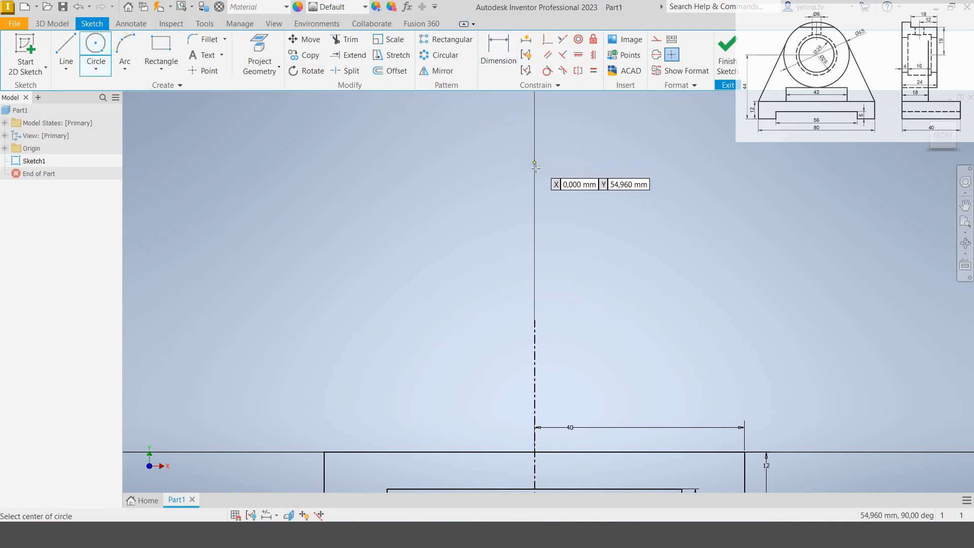
{"action": "left_click", "coordinate": [535, 168]}
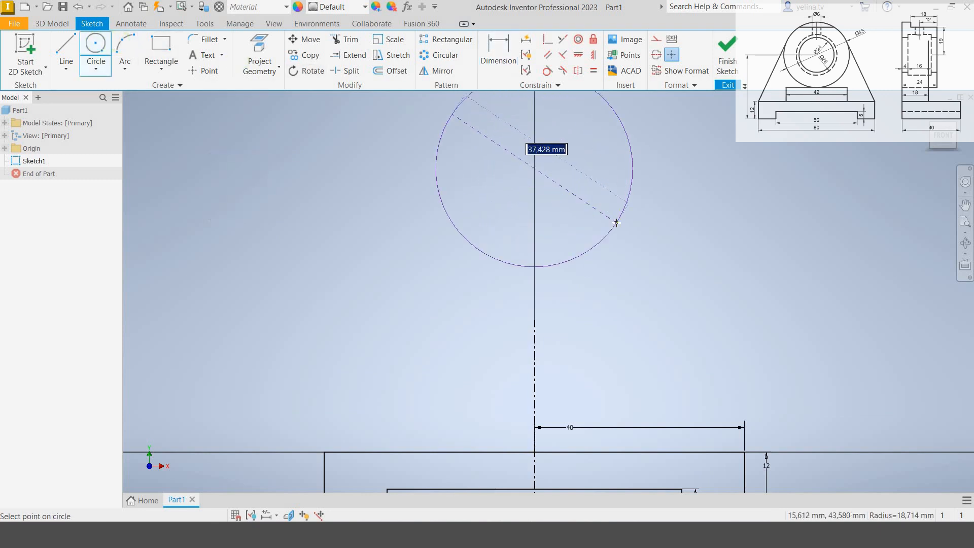
{"action": "type", "text": "45"}
{"action": "key", "text": "Return"}
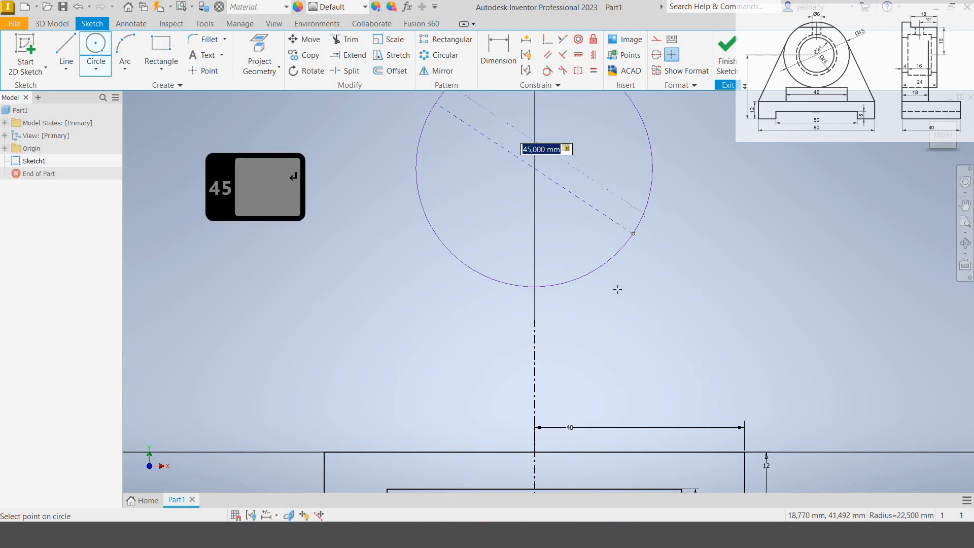
Step: Dimension the circle's centre 44 mm above the base's bottom-left corner and align it with the sketch origin using a vertical constraint
{"action": "scroll", "coordinate": [617, 293], "scroll_direction": "up", "scroll_amount": 3}
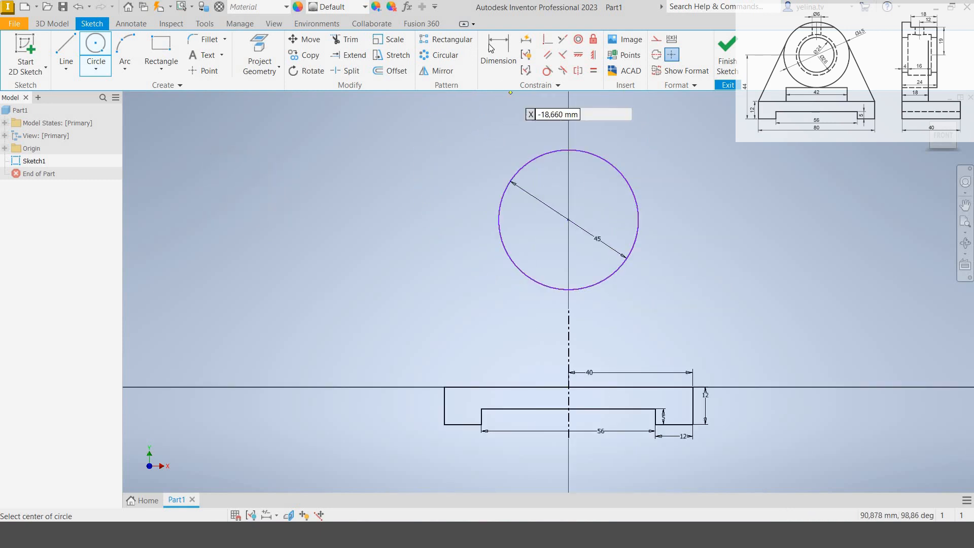
{"action": "left_click", "coordinate": [498, 51]}
{"action": "left_click", "coordinate": [490, 43]}
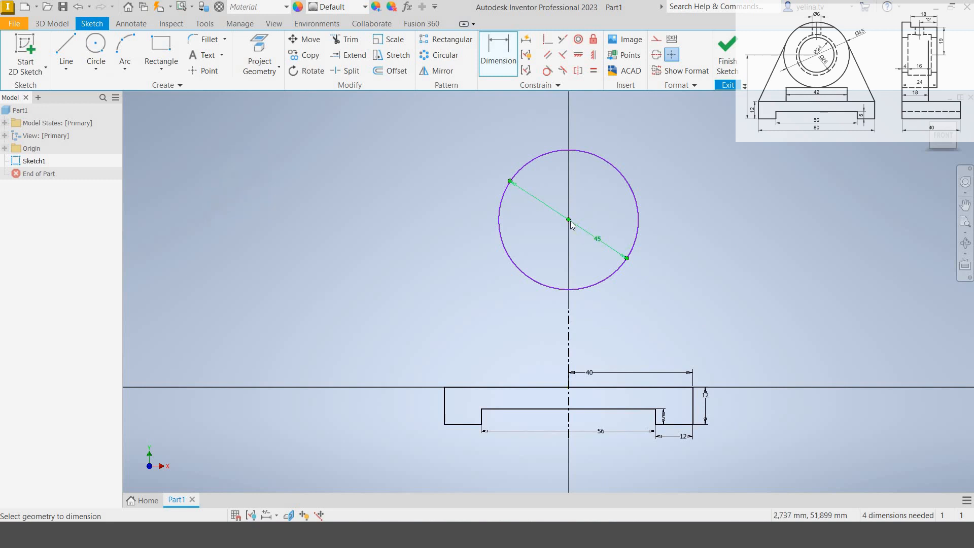
{"action": "left_click", "coordinate": [568, 220]}
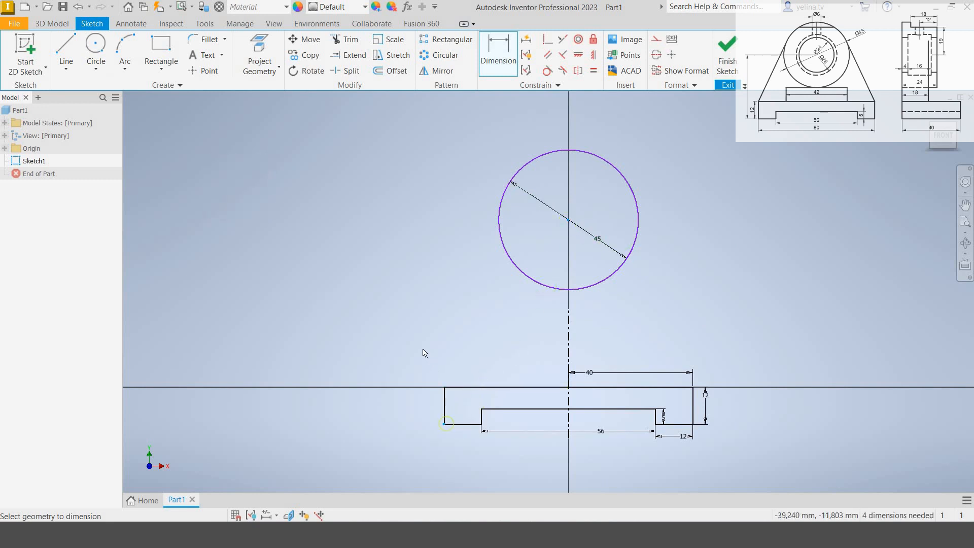
{"action": "left_click", "coordinate": [465, 424]}
{"action": "left_click", "coordinate": [416, 335]}
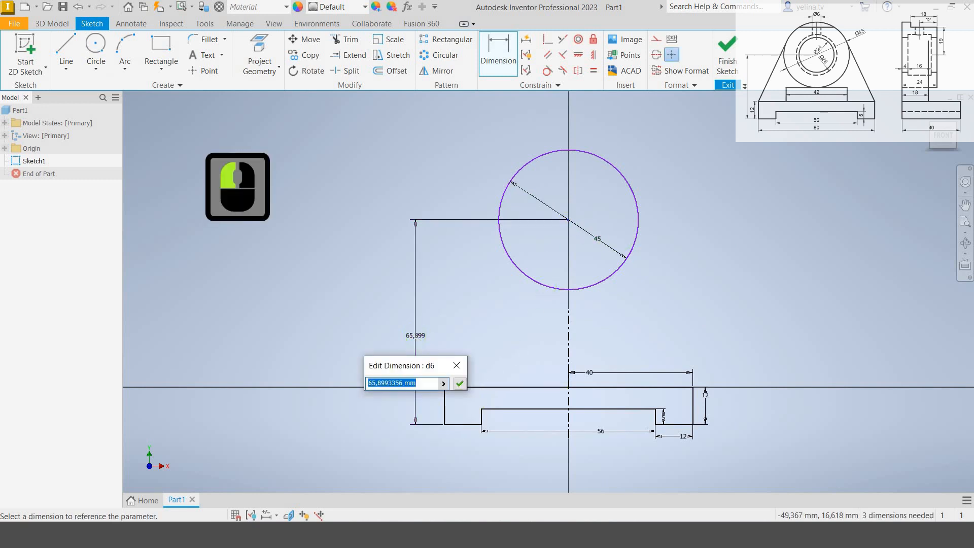
{"action": "type", "text": "44"}
{"action": "key", "text": "Return"}
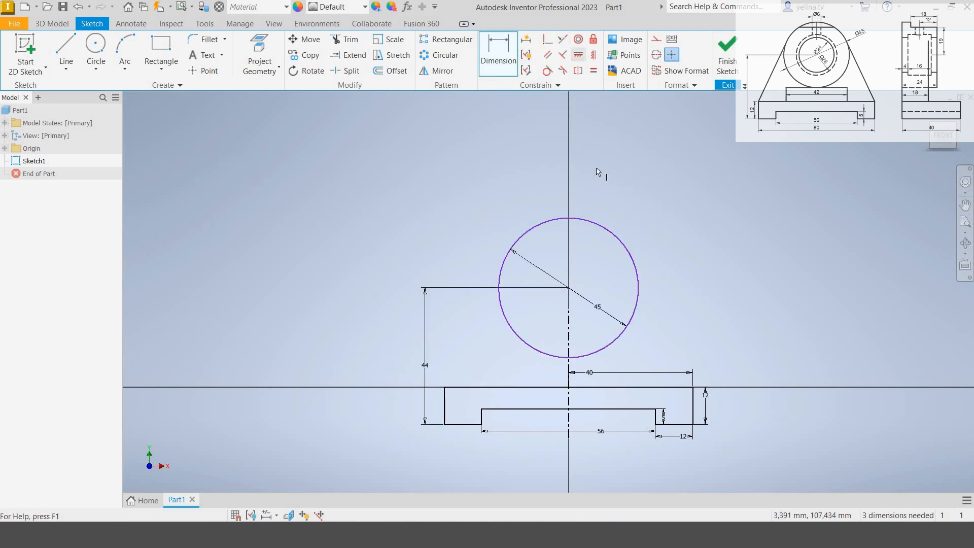
{"action": "left_click", "coordinate": [569, 290]}
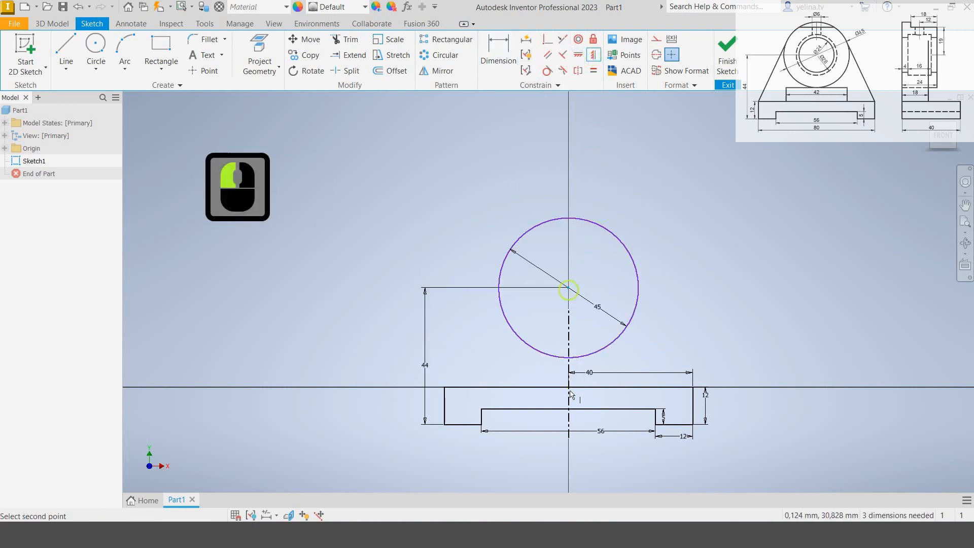
{"action": "left_click", "coordinate": [656, 330]}
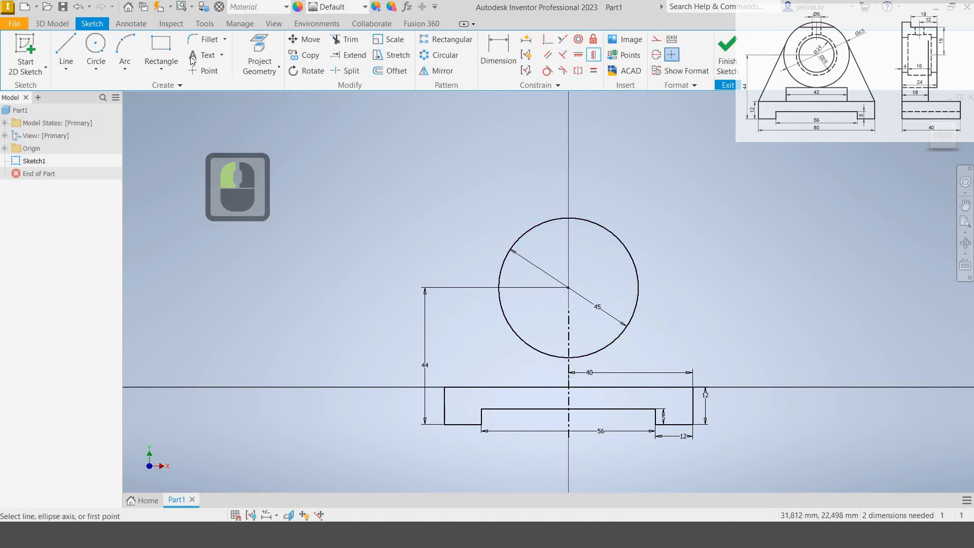
Step: Draw a slanted line from the base's upper-left corner to the circle's left side and make it tangent to the circle
{"action": "left_click", "coordinate": [66, 53]}
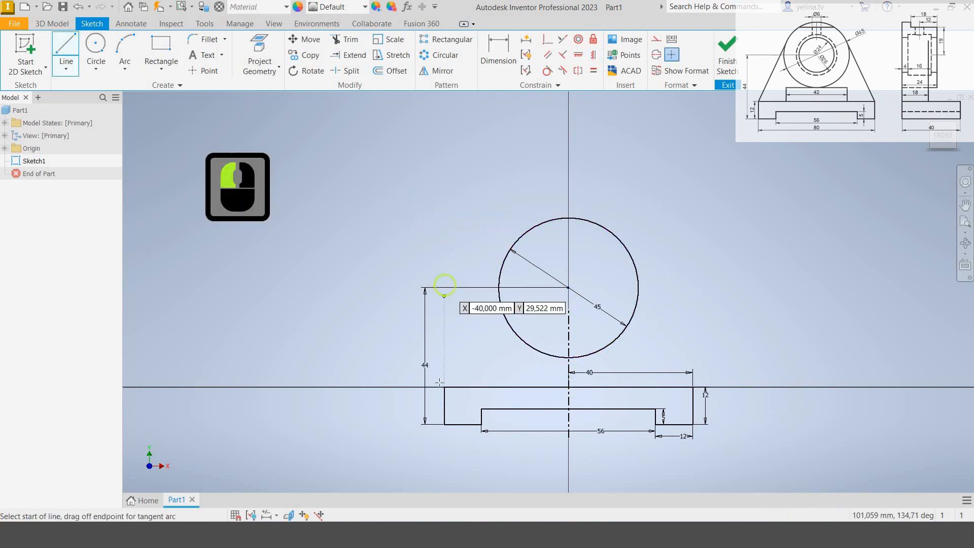
{"action": "left_click", "coordinate": [444, 388]}
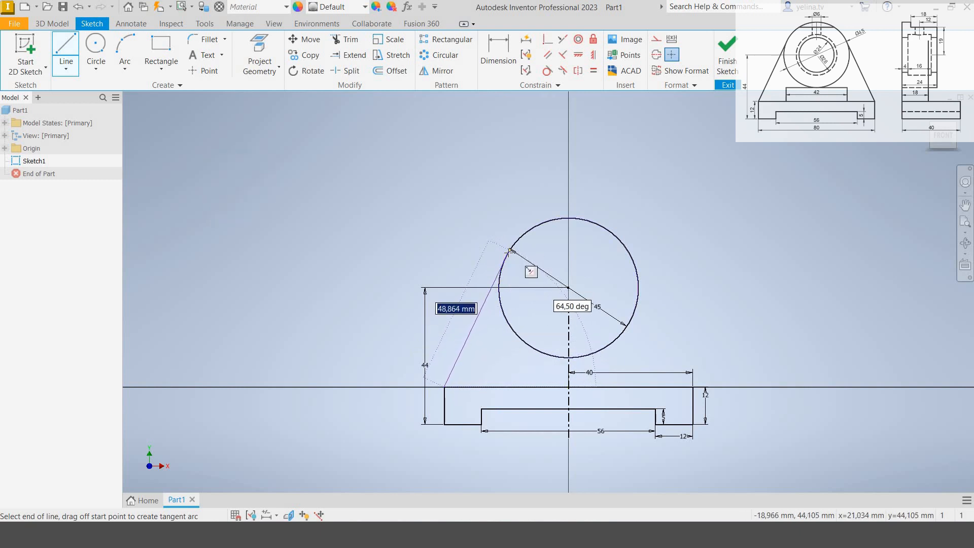
{"action": "double_click", "coordinate": [508, 254]}
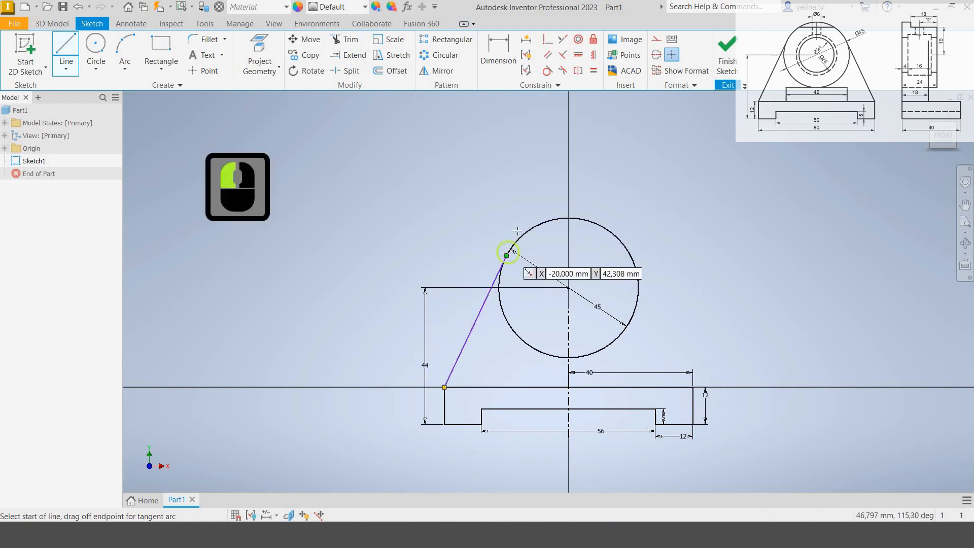
{"action": "key", "text": "Escape"}
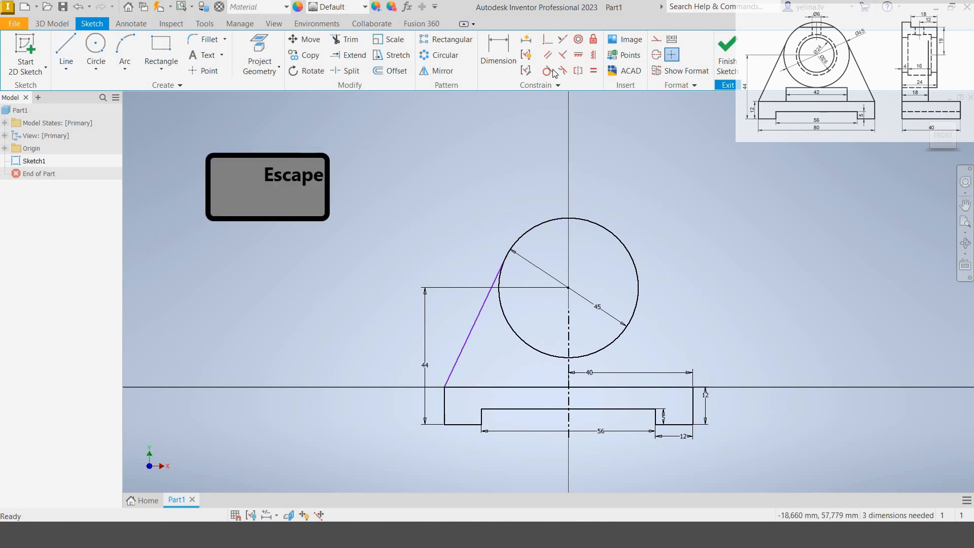
{"action": "left_click", "coordinate": [548, 72]}
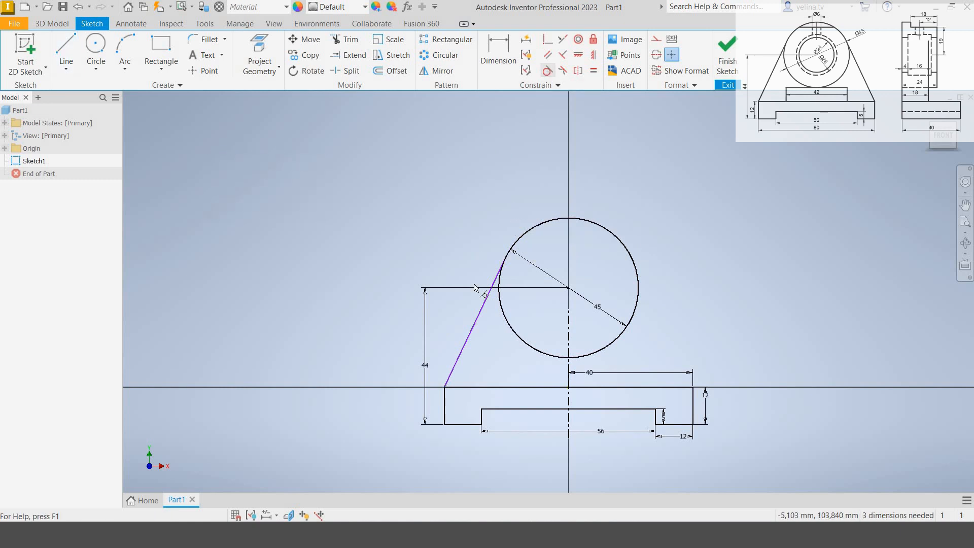
{"action": "left_click", "coordinate": [506, 248]}
{"action": "left_click", "coordinate": [517, 244]}
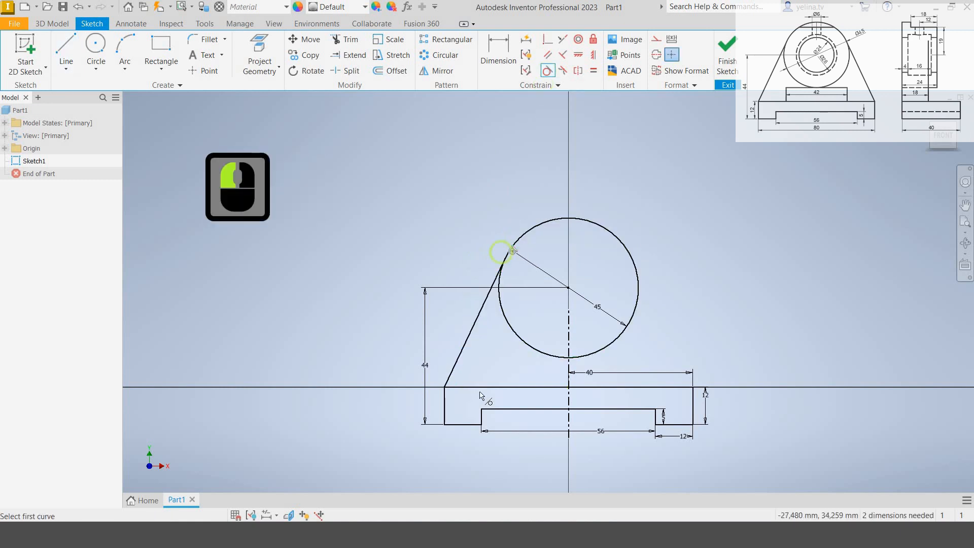
Step: Draw a slanted line about 50 mm long from the base's upper-right corner to the upper-right side of the circle
{"action": "left_click", "coordinate": [68, 54]}
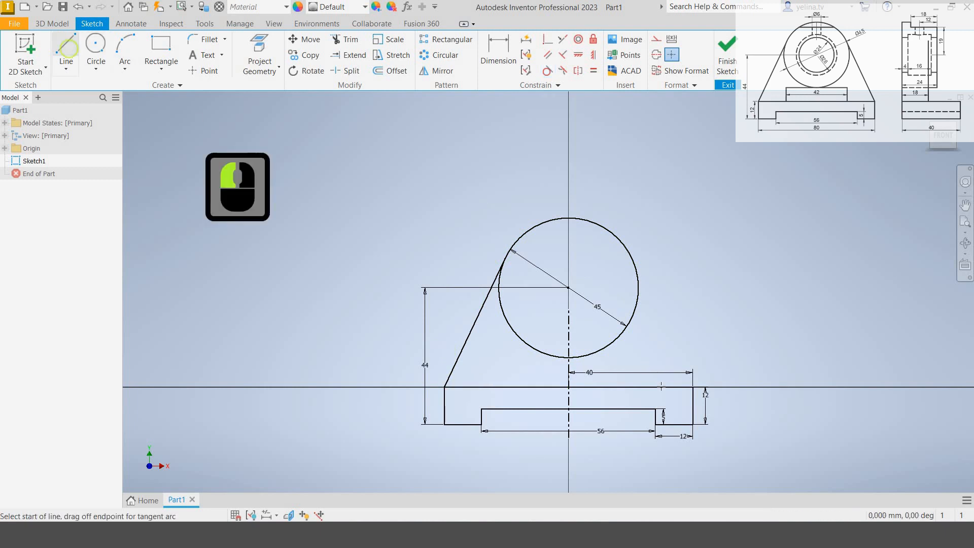
{"action": "scroll", "coordinate": [684, 390], "scroll_direction": "up", "scroll_amount": 2}
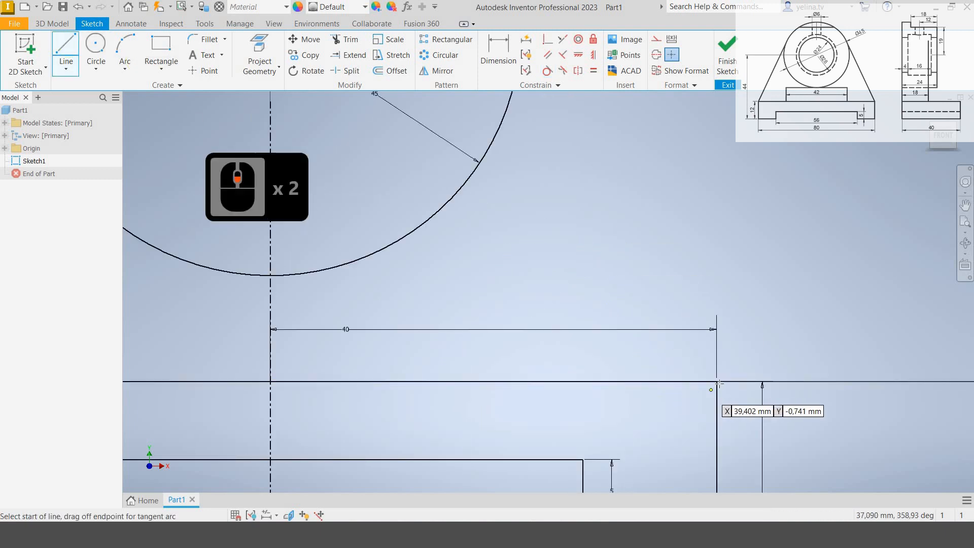
{"action": "left_click", "coordinate": [696, 388]}
{"action": "scroll", "coordinate": [675, 366], "scroll_direction": "down", "scroll_amount": 4}
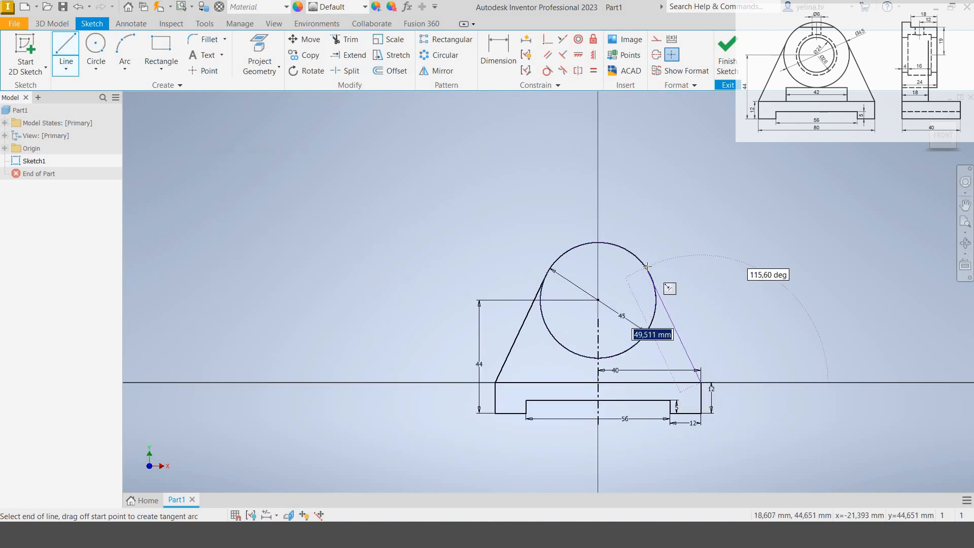
{"action": "left_click", "coordinate": [664, 253]}
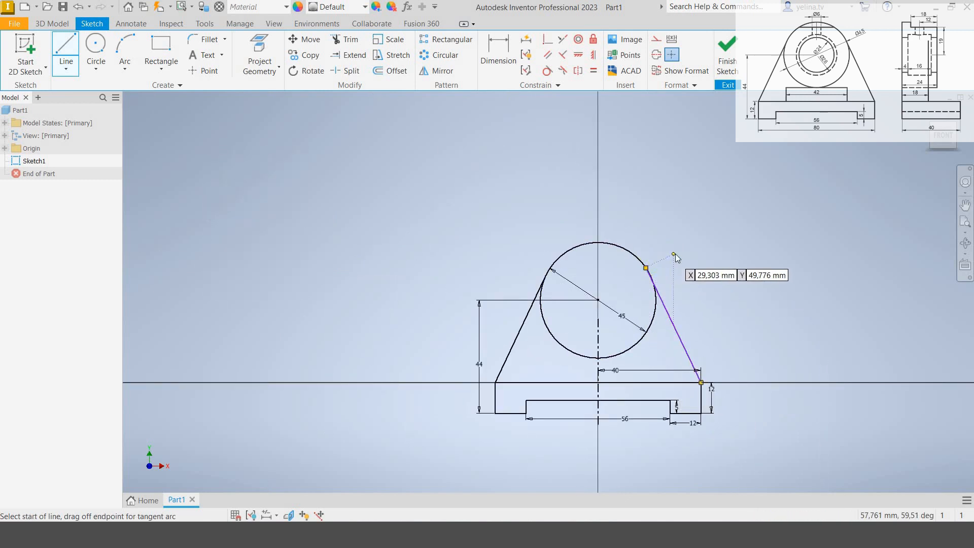
Step: Make the slanted line on the right side of the bracket tangent to the 45 mm circle
{"action": "key", "text": "Escape"}
{"action": "left_click", "coordinate": [548, 71]}
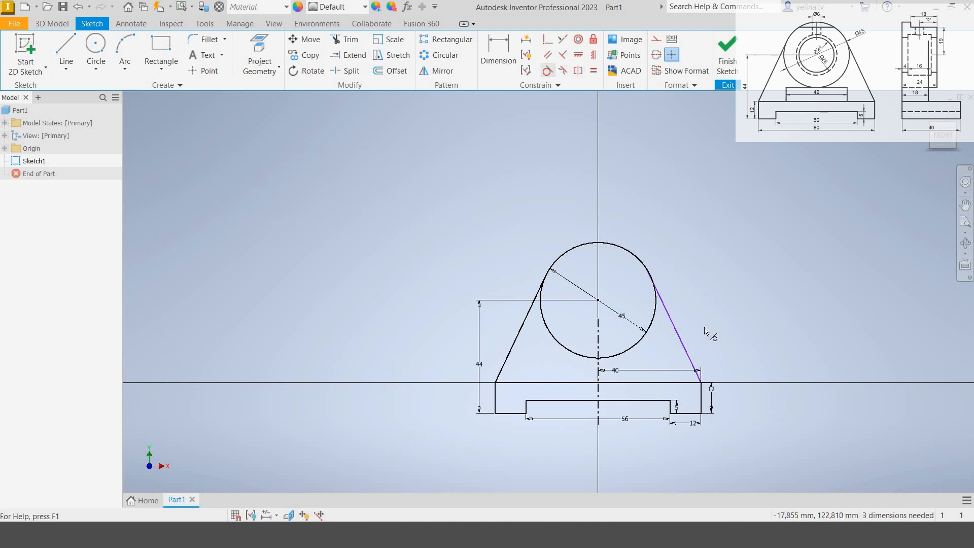
{"action": "left_click", "coordinate": [659, 315]}
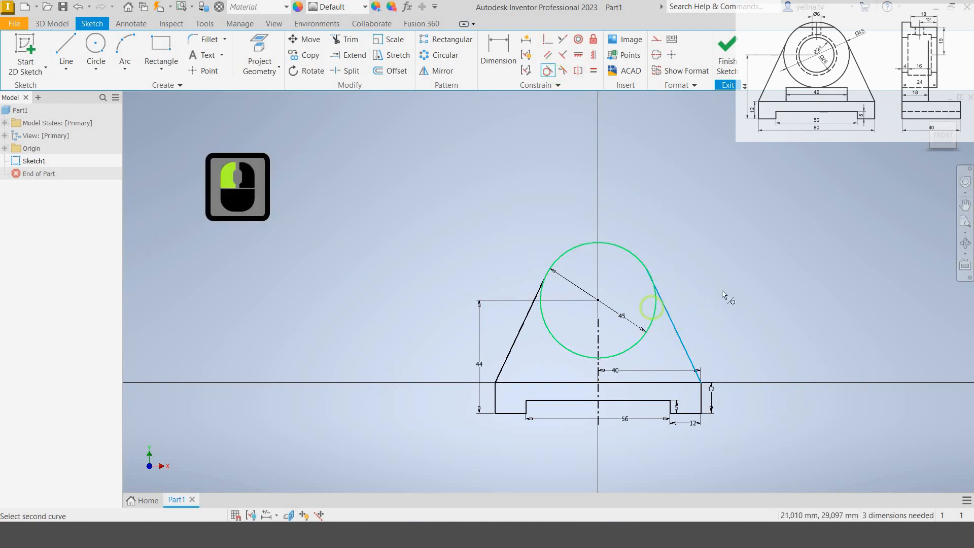
{"action": "left_click", "coordinate": [655, 310]}
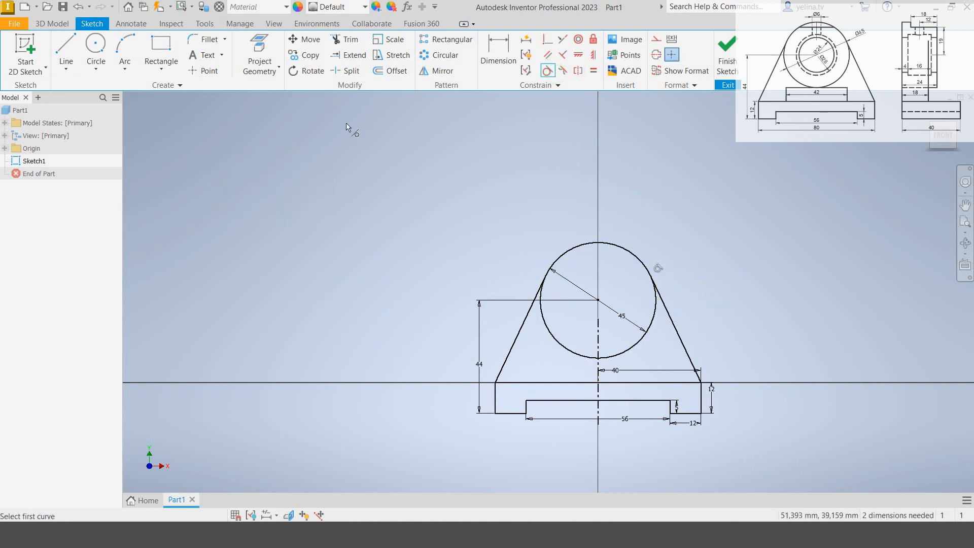
Step: Draw a 28 mm diameter circle concentric with the 45 mm circle
{"action": "left_click", "coordinate": [95, 47]}
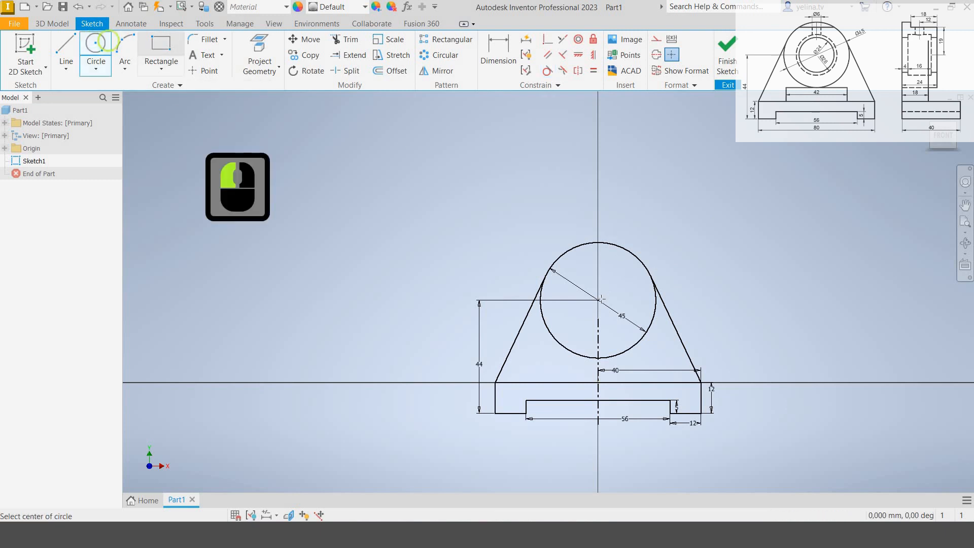
{"action": "left_click", "coordinate": [600, 299]}
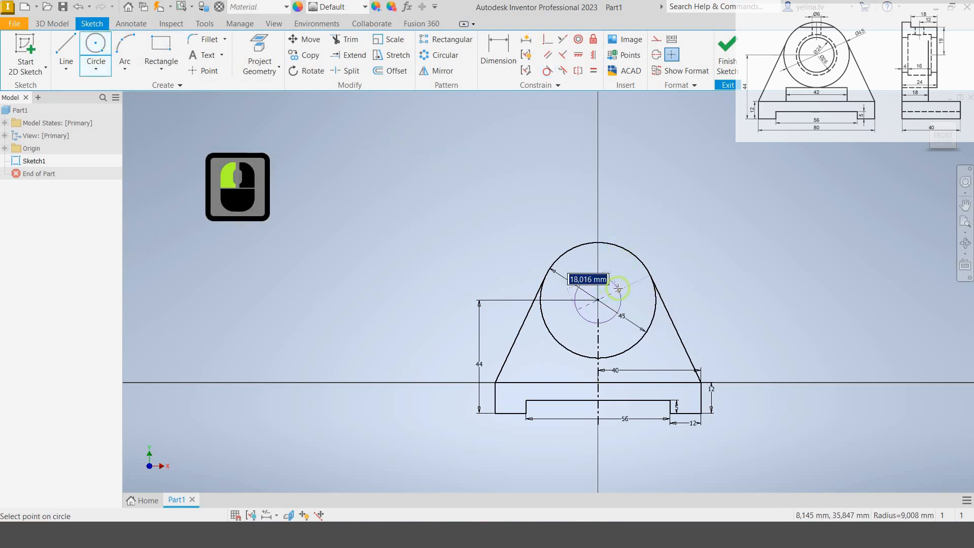
{"action": "type", "text": "28"}
{"action": "key", "text": "Return"}
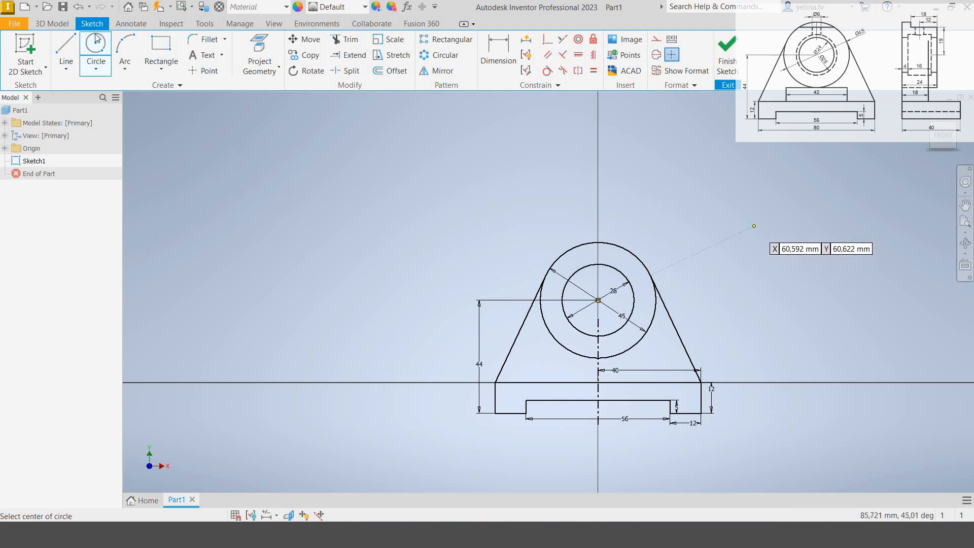
Step: Draw a 21 mm horizontal line rightward from the large circle's lowest point, continued by a vertical line down to the base's top edge
{"action": "left_click", "coordinate": [66, 53]}
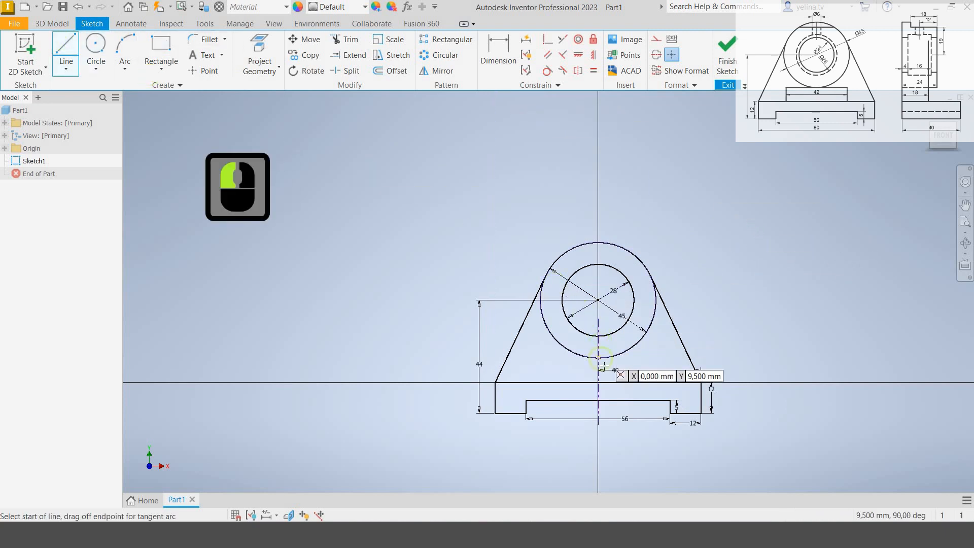
{"action": "scroll", "coordinate": [605, 366], "scroll_direction": "up", "scroll_amount": 2}
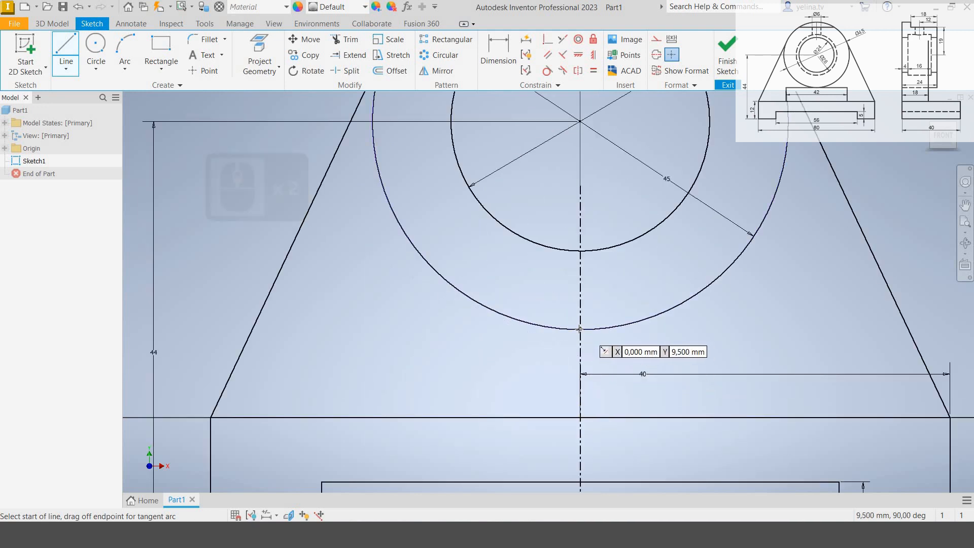
{"action": "left_click", "coordinate": [581, 329]}
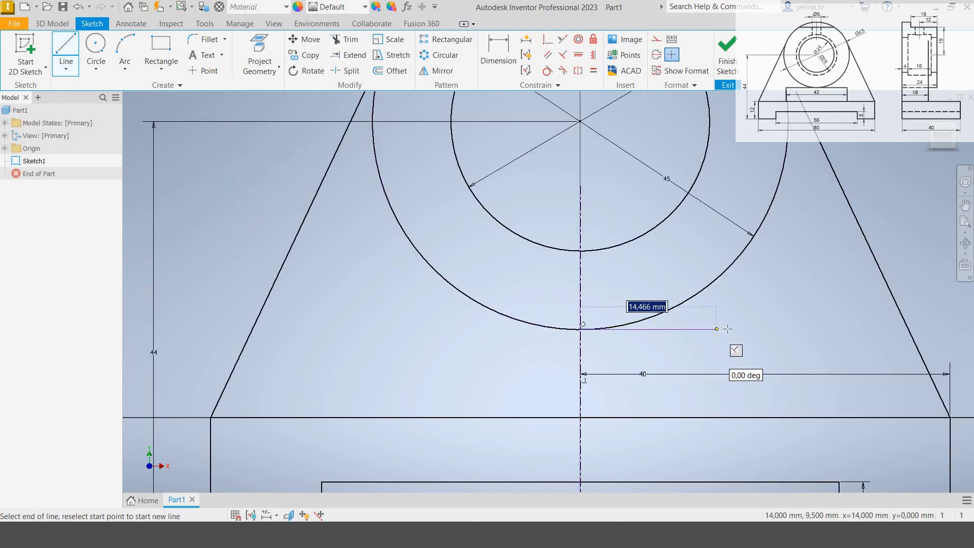
{"action": "type", "text": "21"}
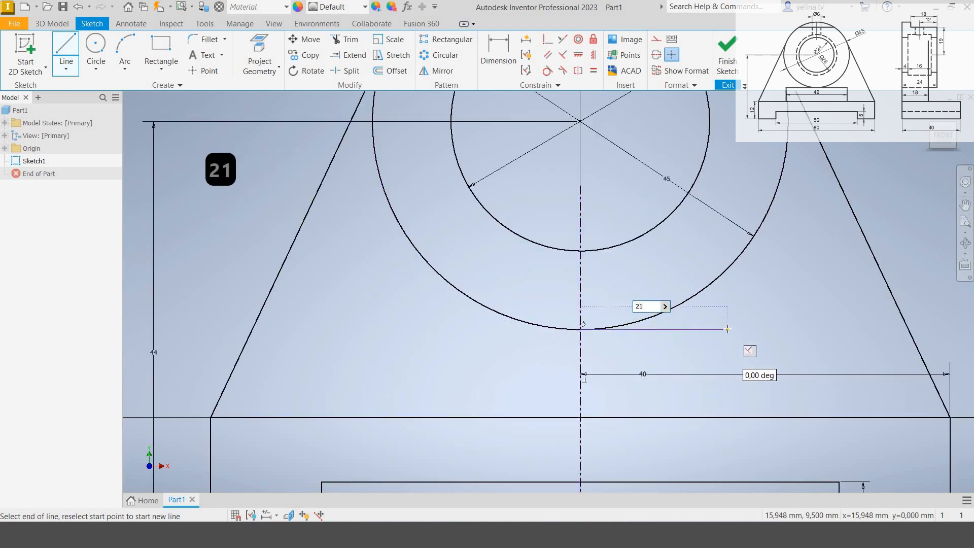
{"action": "key", "text": "Return"}
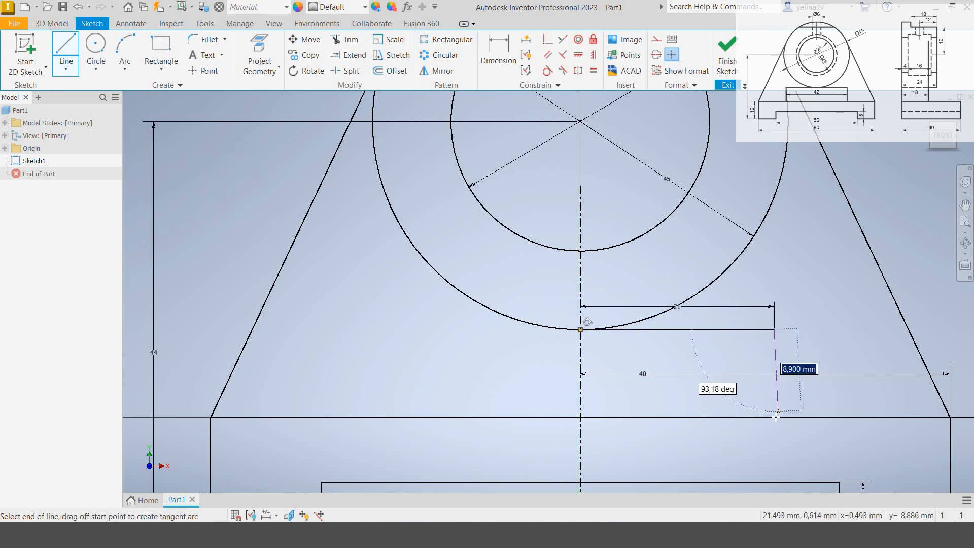
{"action": "left_click", "coordinate": [774, 418]}
{"action": "double_click", "coordinate": [774, 418]}
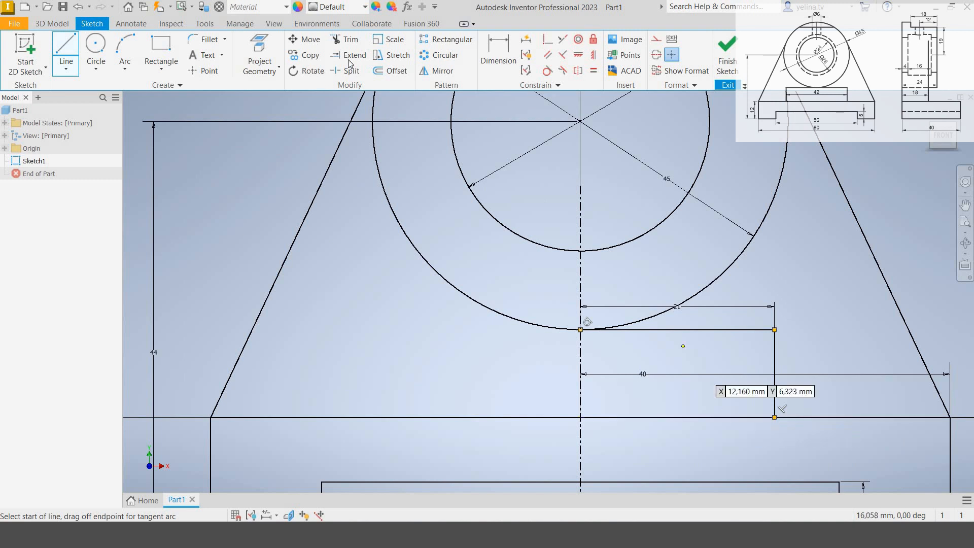
Step: Mirror the 21 mm horizontal line and its vertical line across the vertical centerline
{"action": "left_click", "coordinate": [437, 70]}
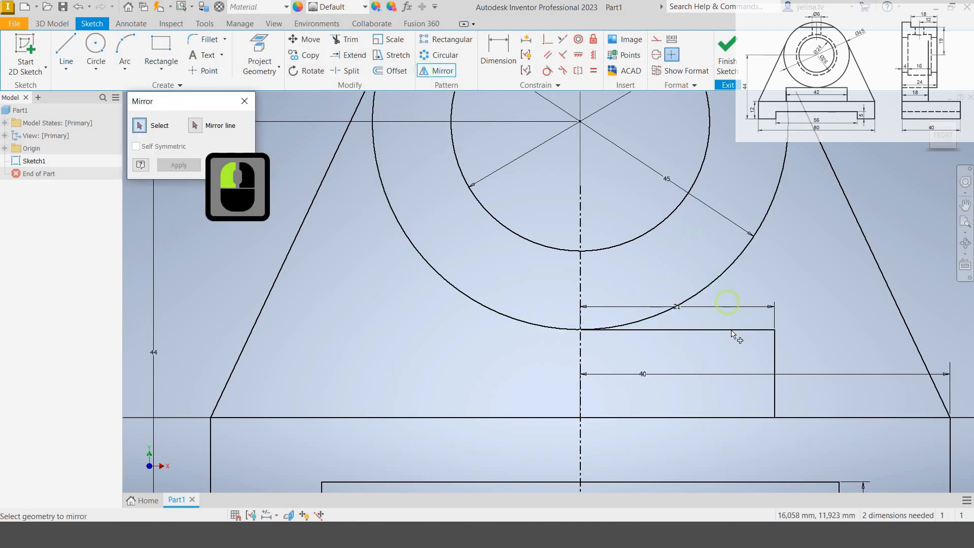
{"action": "left_click", "coordinate": [732, 330]}
{"action": "left_click", "coordinate": [776, 358]}
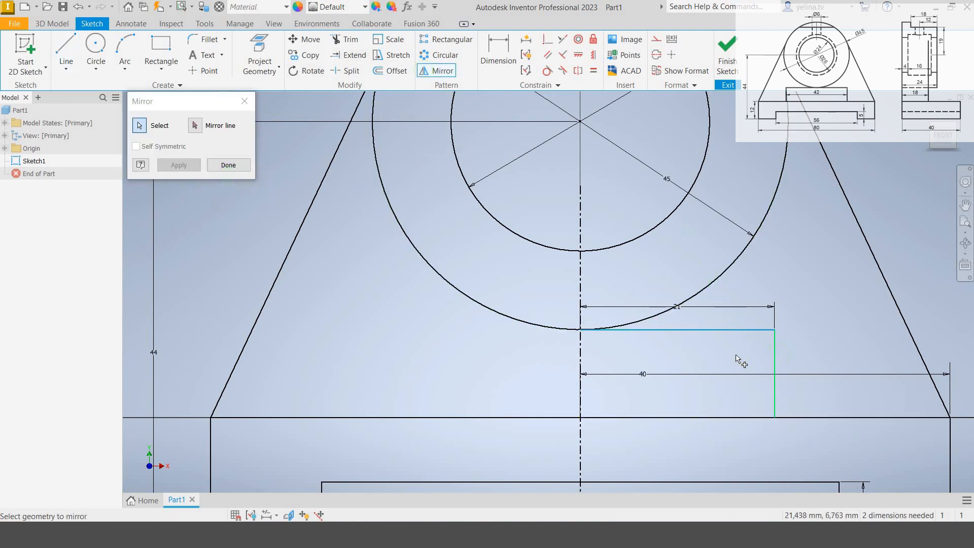
{"action": "left_click", "coordinate": [197, 127]}
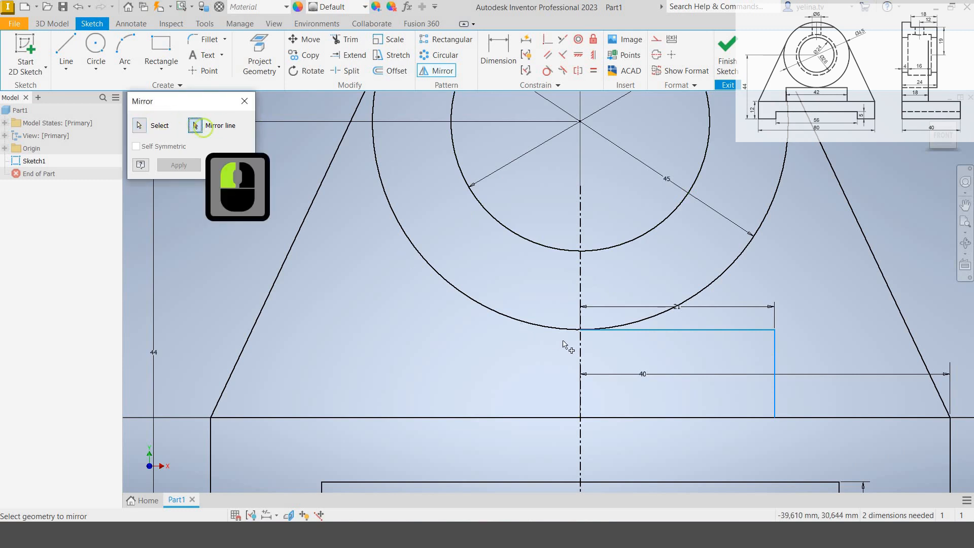
{"action": "left_click", "coordinate": [579, 348]}
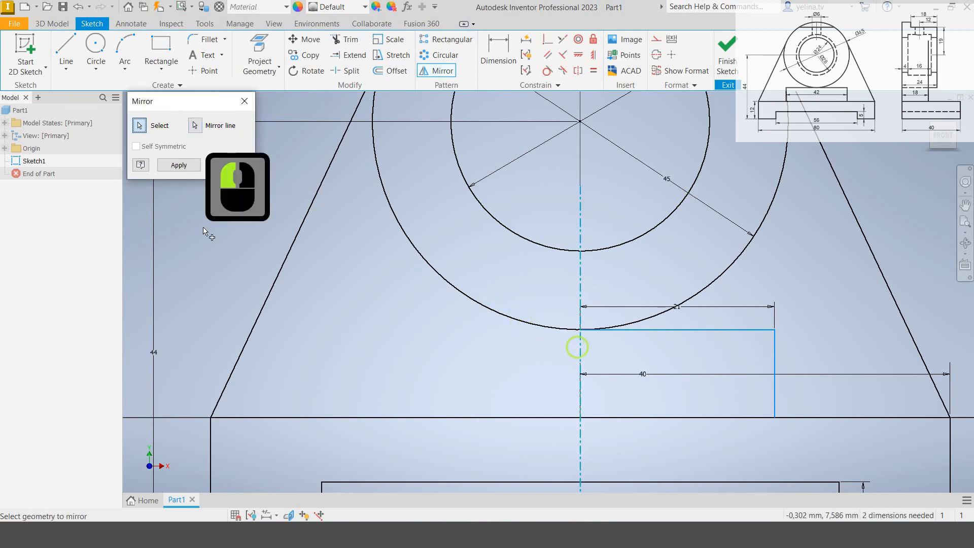
{"action": "left_click", "coordinate": [174, 167]}
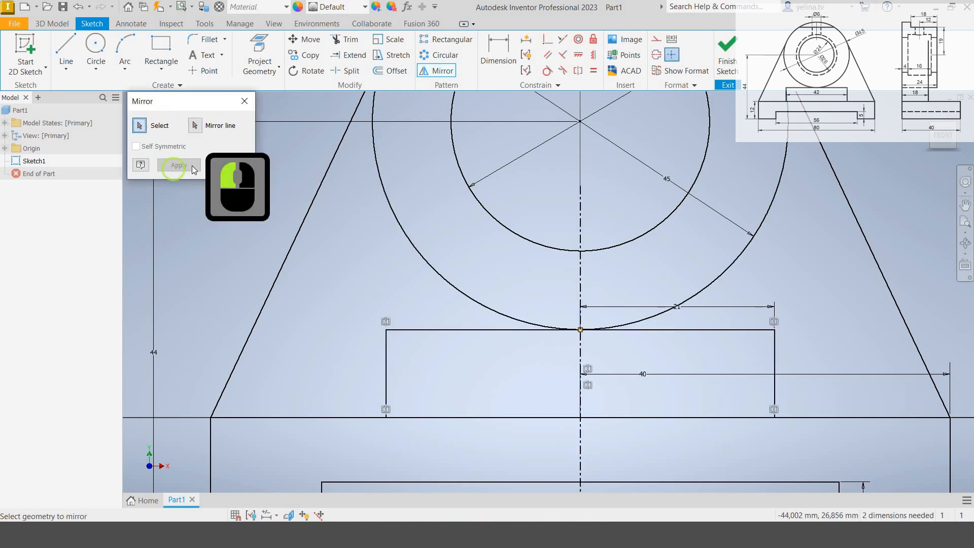
{"action": "left_click", "coordinate": [223, 293]}
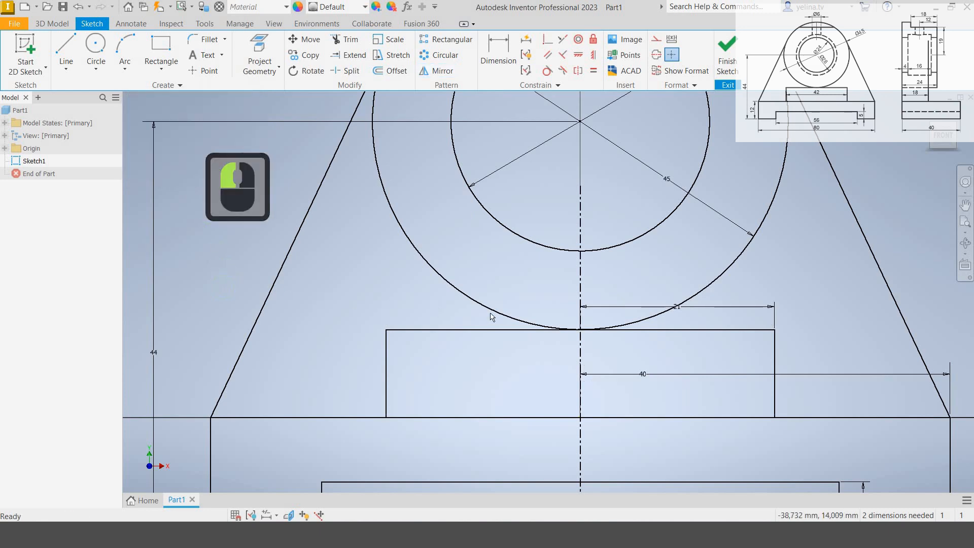
Step: Finish the bracket profile sketch and return to the 3D model
{"action": "scroll", "coordinate": [491, 315], "scroll_direction": "down", "scroll_amount": 2}
{"action": "scroll", "coordinate": [491, 315], "scroll_direction": "down", "scroll_amount": 3}
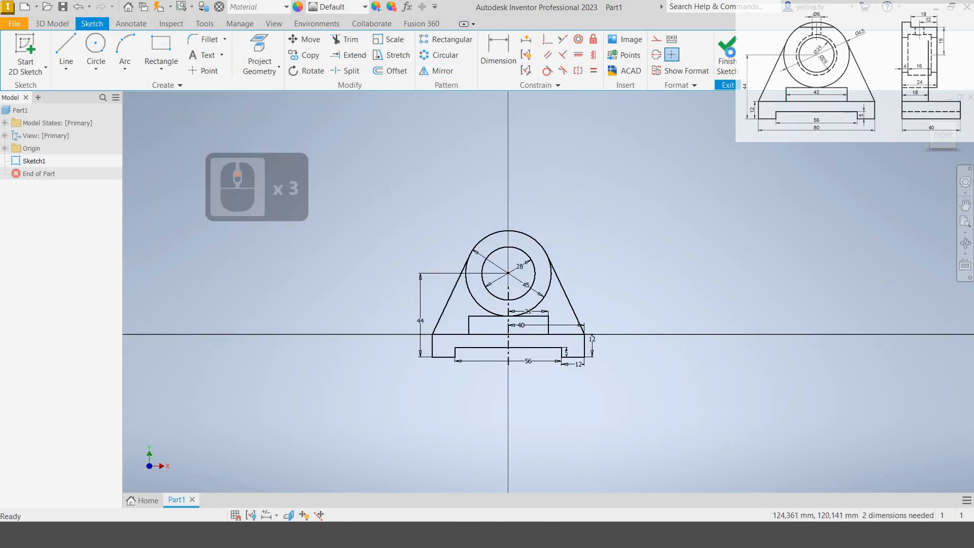
{"action": "left_click", "coordinate": [726, 48]}
{"action": "scroll", "coordinate": [764, 225], "scroll_direction": "down", "scroll_amount": 2}
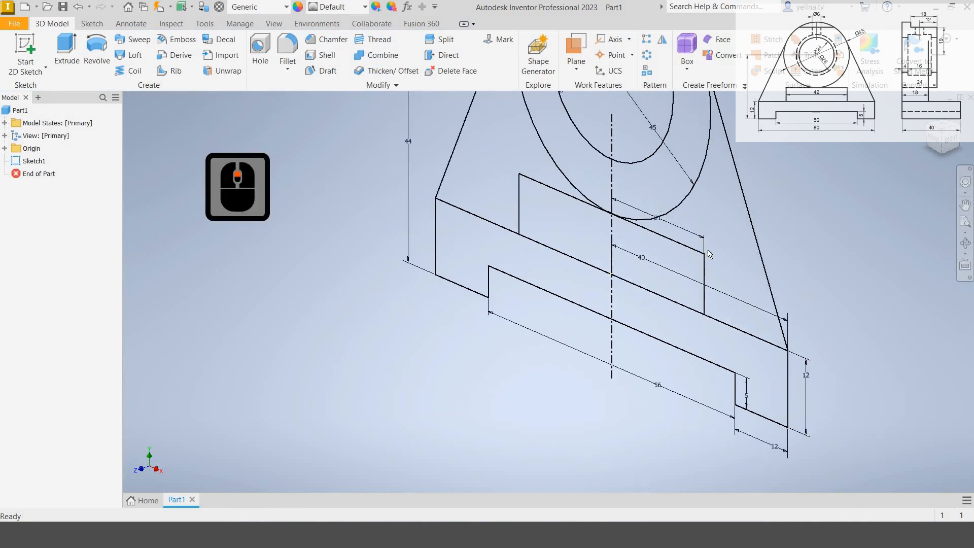
{"action": "middle_click_drag", "start_coordinate": [756, 229], "coordinate": [647, 297]}
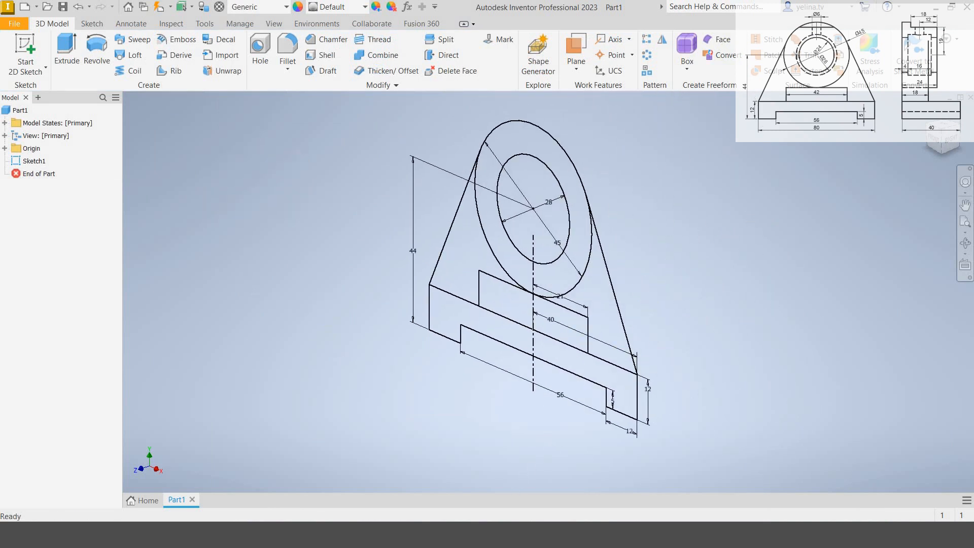
{"action": "left_click", "coordinate": [703, 333]}
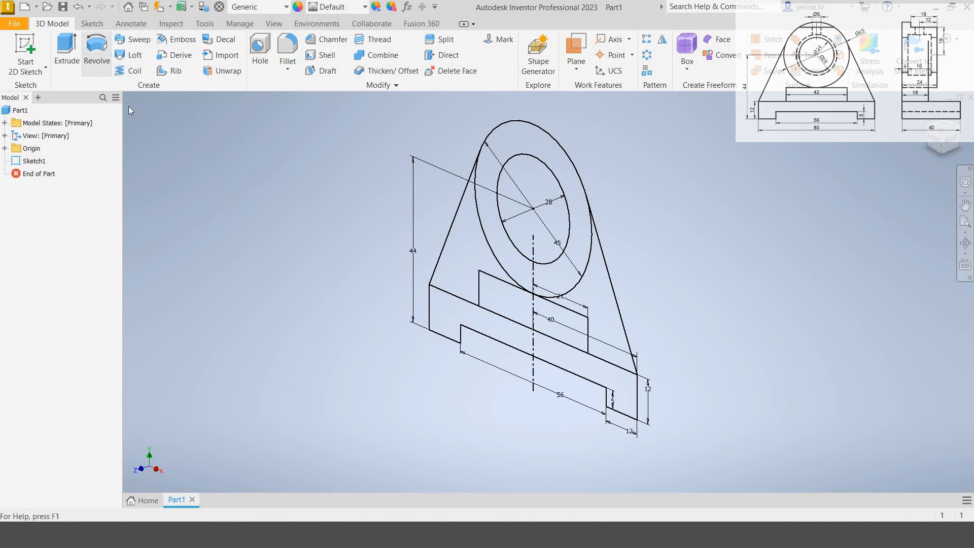
Step: Extrude the notched base profile of the sketch 40 mm
{"action": "left_click", "coordinate": [67, 49]}
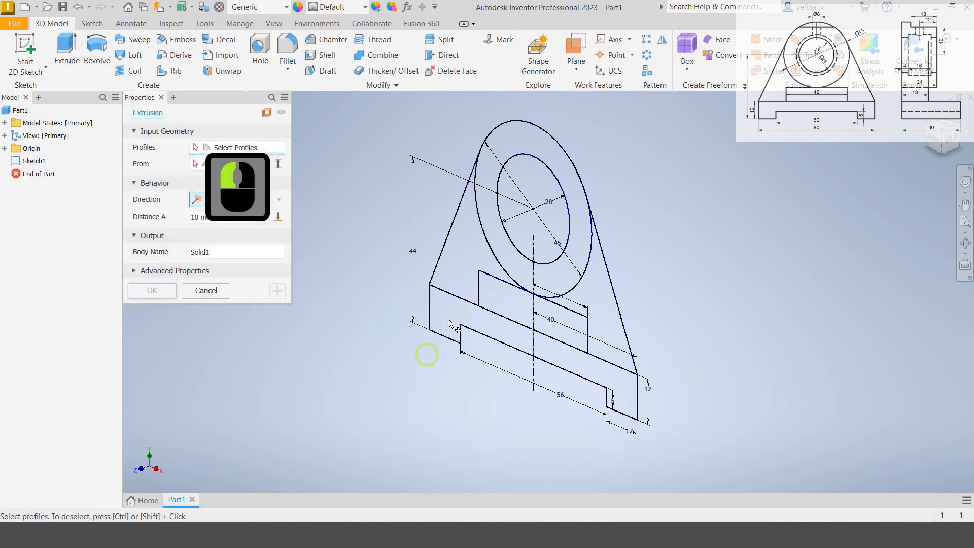
{"action": "left_click", "coordinate": [483, 328]}
{"action": "left_click", "coordinate": [573, 358]}
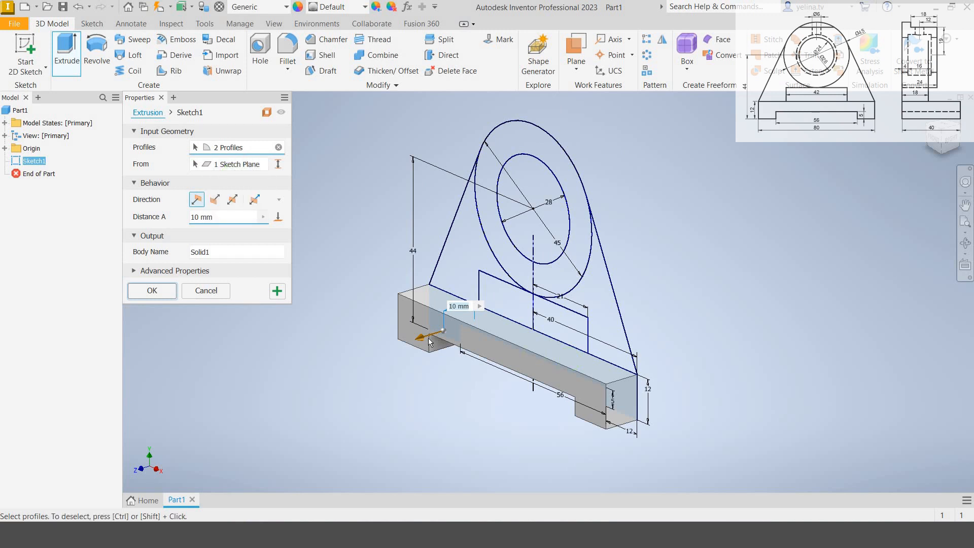
{"action": "key", "text": "Return"}
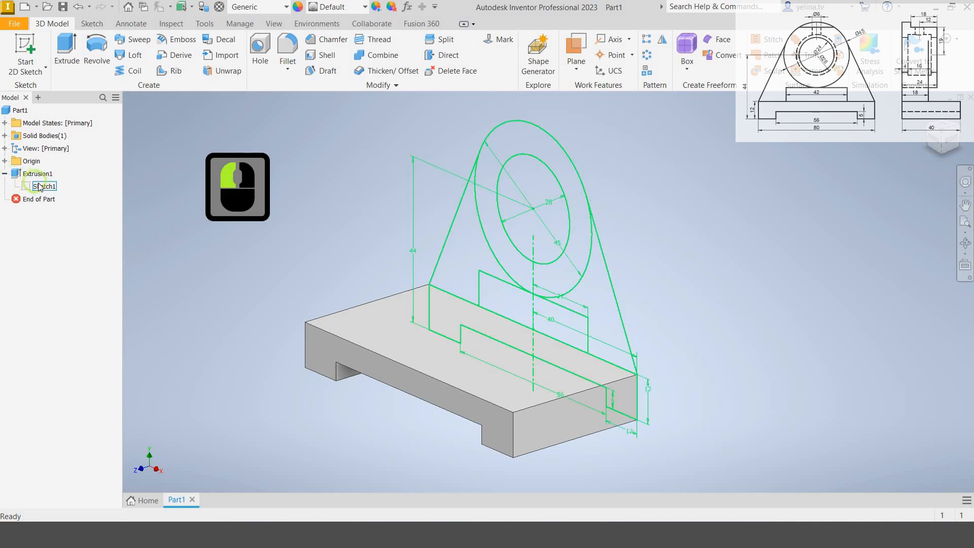
Step: Make Sketch1, used by the base extrusion, visible again for reuse
{"action": "double_click", "coordinate": [43, 187]}
{"action": "right_click", "coordinate": [41, 187]}
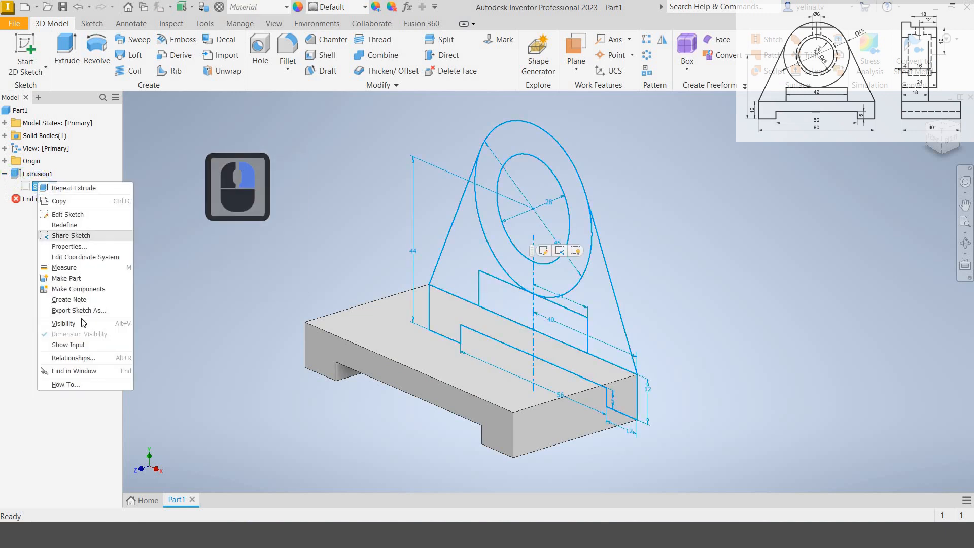
{"action": "left_click", "coordinate": [82, 318]}
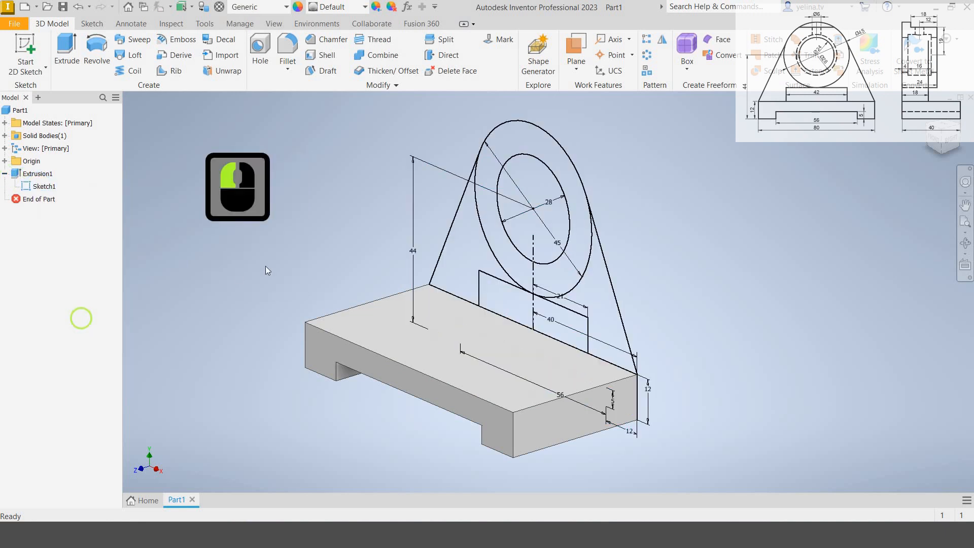
Step: Extrude the two side regions between the slanted lines and the large circle 18 mm, joined to the base
{"action": "left_click", "coordinate": [66, 54]}
{"action": "left_click", "coordinate": [457, 263]}
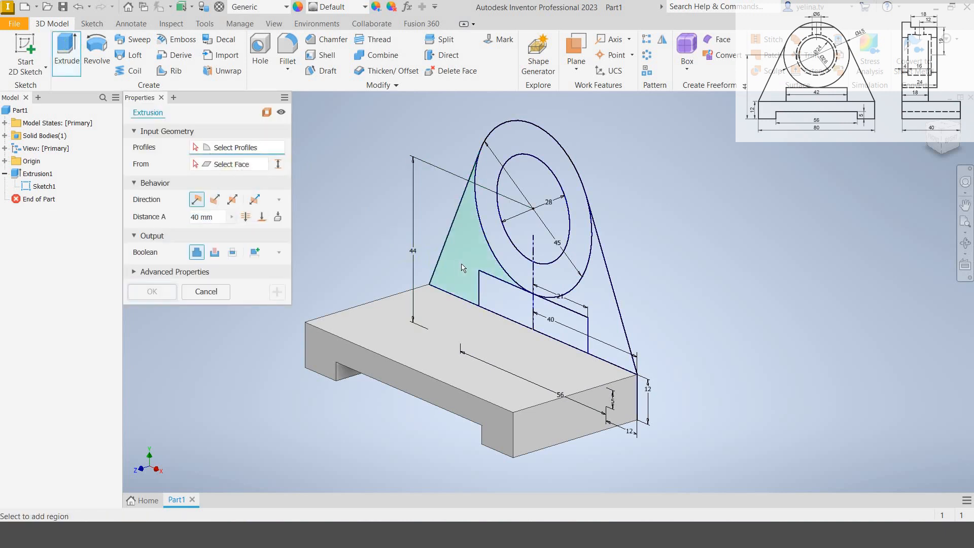
{"action": "left_click", "coordinate": [578, 307]}
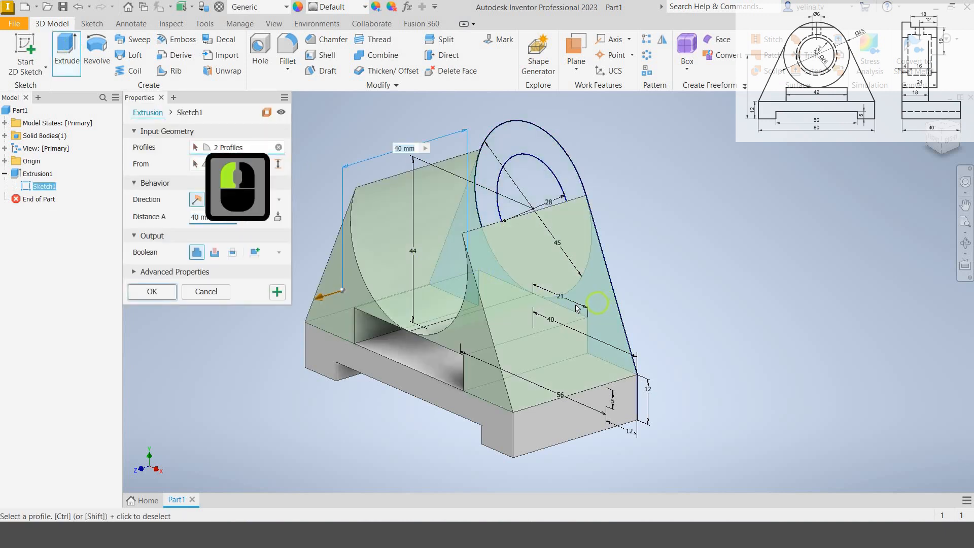
{"action": "type", "text": "18"}
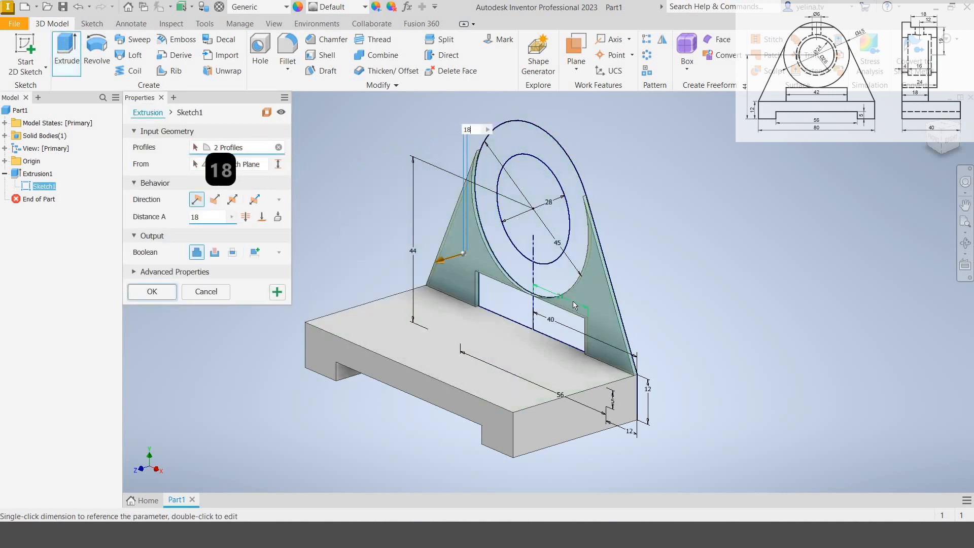
{"action": "key", "text": "Return"}
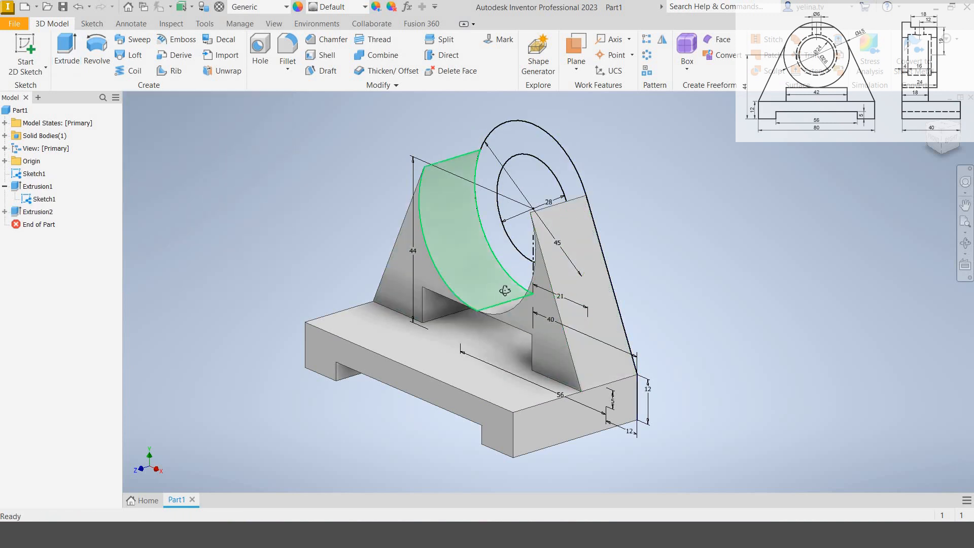
Step: Extrude the ring between the 28 mm and 45 mm circles 24 mm, joined to the bracket
{"action": "middle_click_drag", "start_coordinate": [505, 291], "coordinate": [538, 277], "text": "shift"}
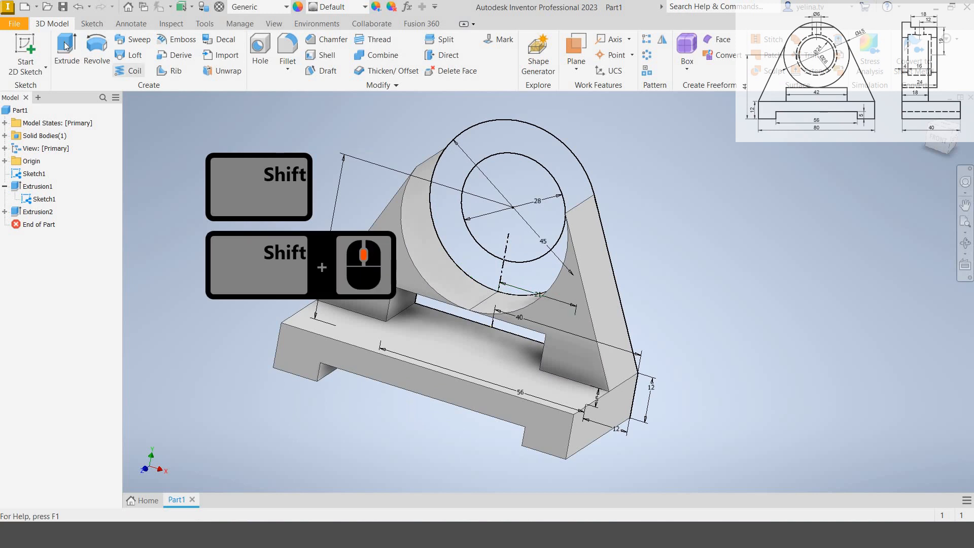
{"action": "left_click", "coordinate": [66, 47]}
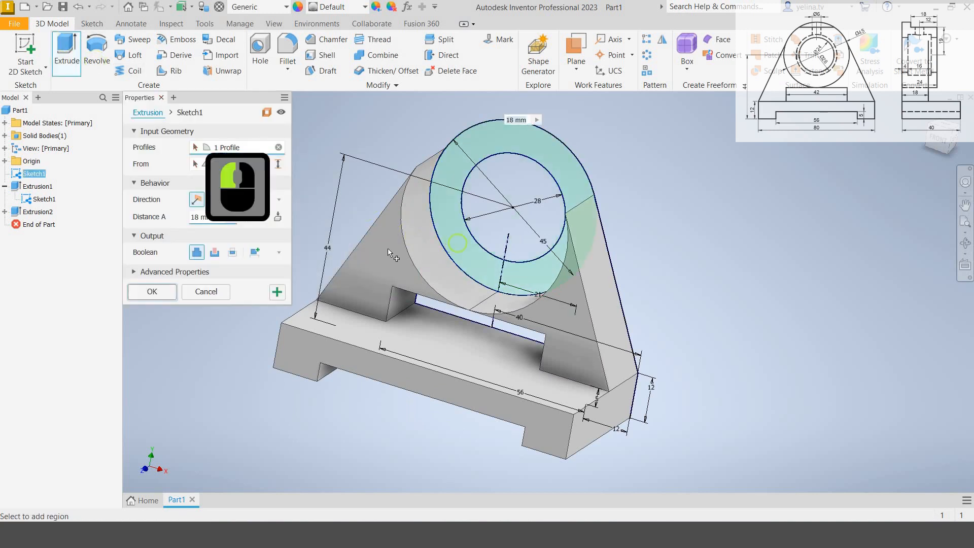
{"action": "type", "text": "24"}
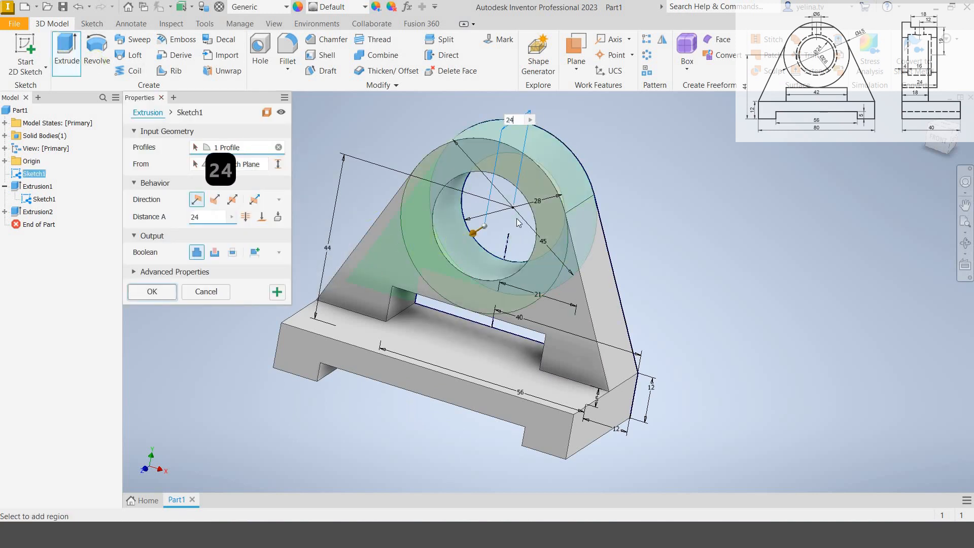
{"action": "key", "text": "Return"}
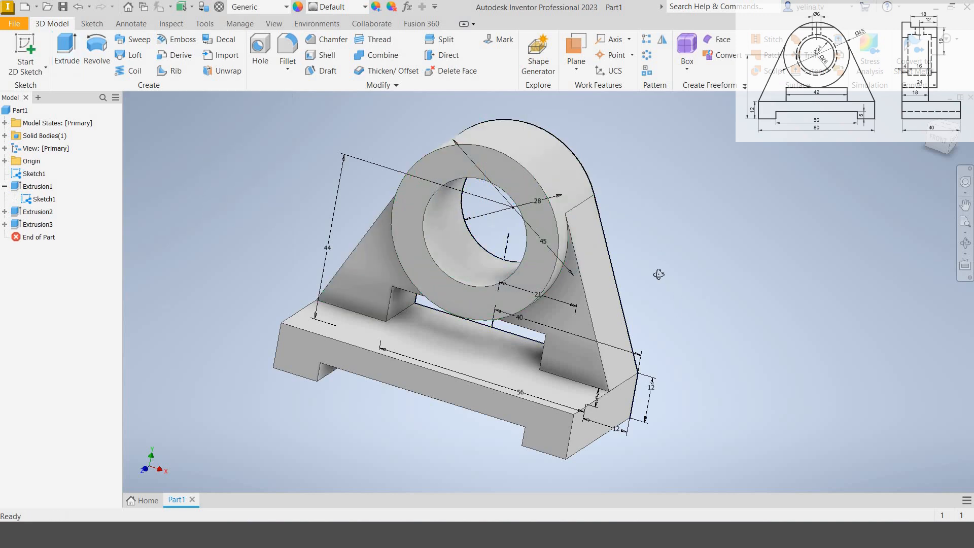
Step: Start a new sketch on the front face of the bearing ring
{"action": "mouse_move", "coordinate": [637, 292]}
{"action": "middle_mouse_down", "text": "shift"}
{"action": "mouse_move", "coordinate": [695, 304]}
{"action": "mouse_move", "coordinate": [638, 294]}
{"action": "mouse_move", "coordinate": [663, 319]}
{"action": "middle_mouse_up", "text": "shift"}
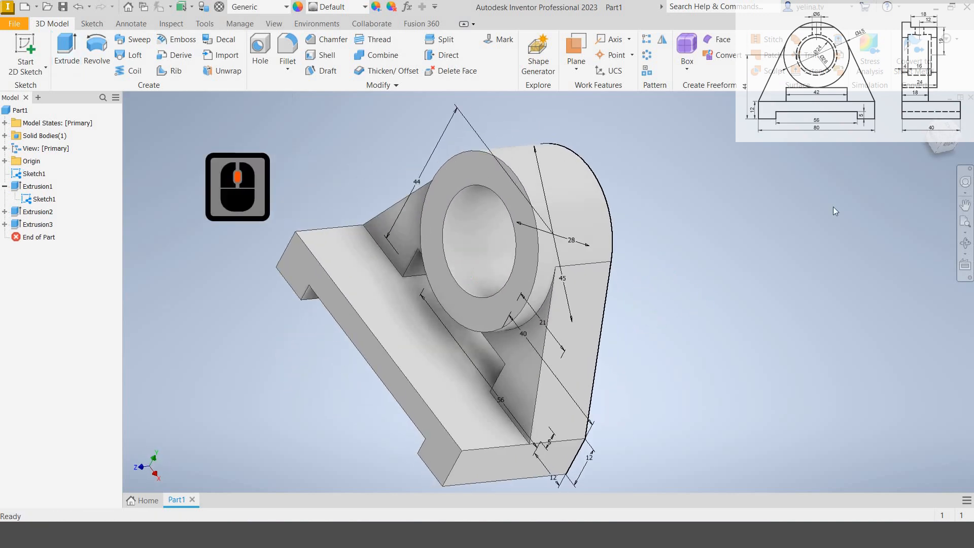
{"action": "left_click", "coordinate": [933, 136]}
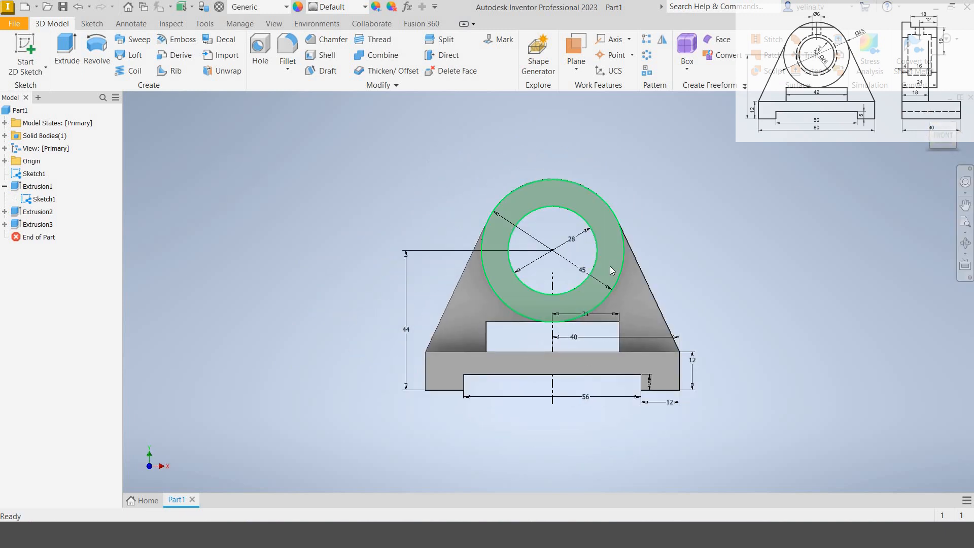
{"action": "left_click", "coordinate": [612, 268]}
{"action": "right_click", "coordinate": [611, 268]}
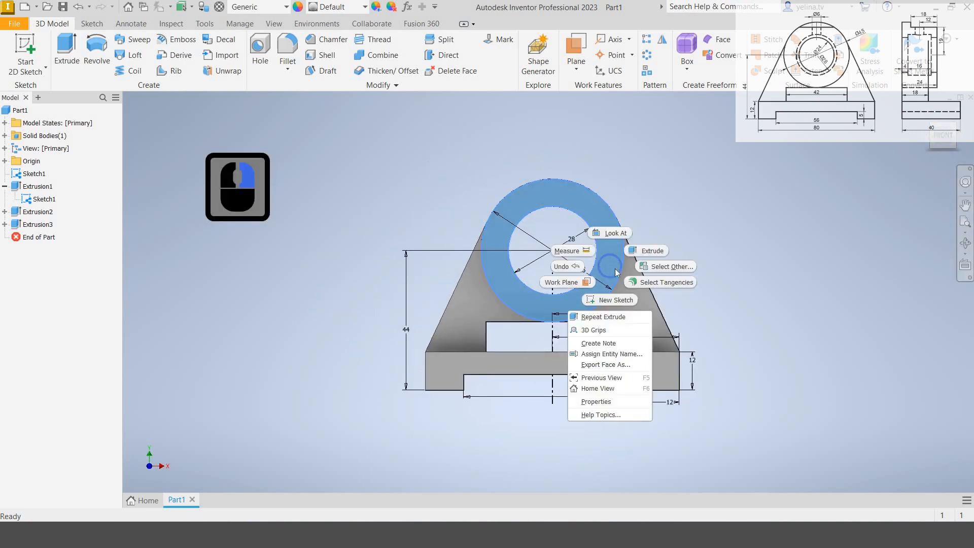
{"action": "left_click", "coordinate": [615, 299]}
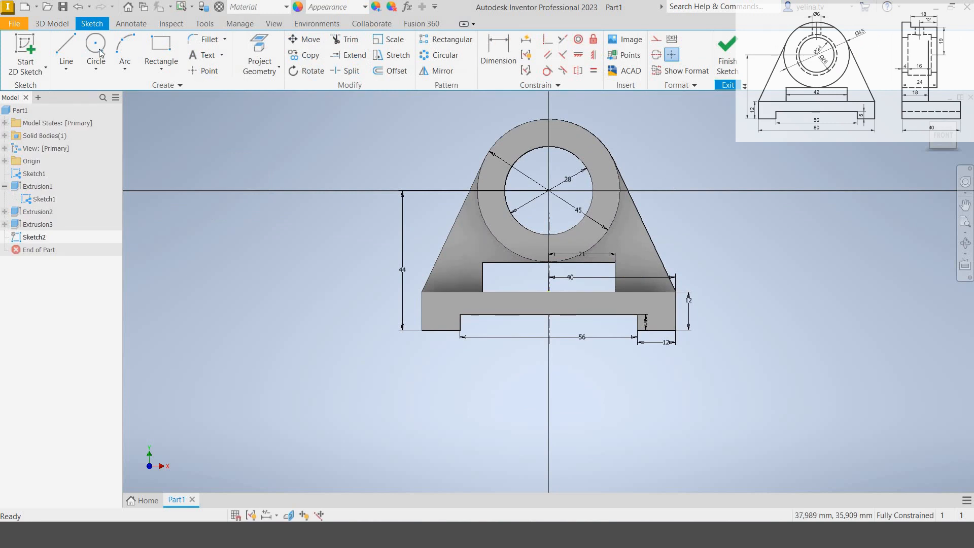
Step: Draw a horizontal line across the upper part of the ring, about 18 mm above its centre and extending past both sides
{"action": "left_click", "coordinate": [65, 50]}
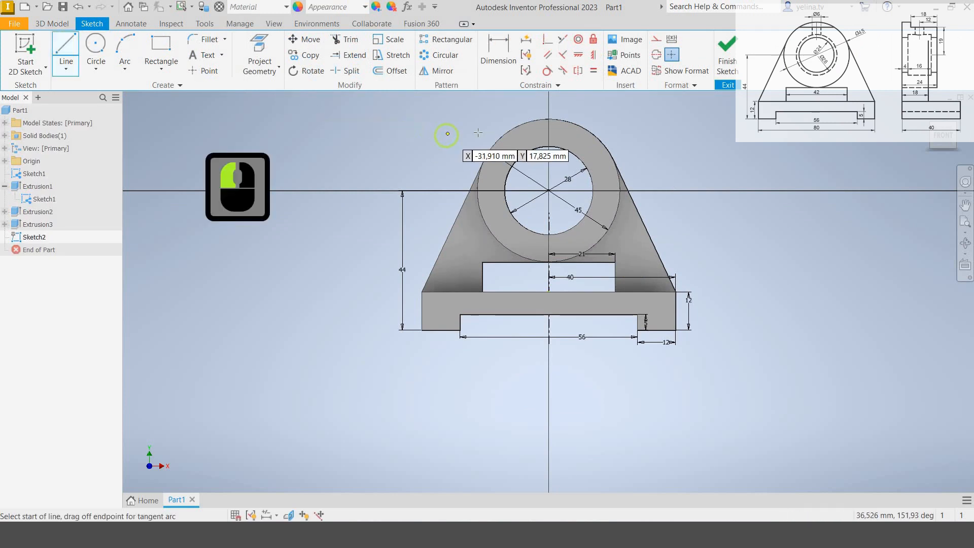
{"action": "left_click", "coordinate": [478, 132]}
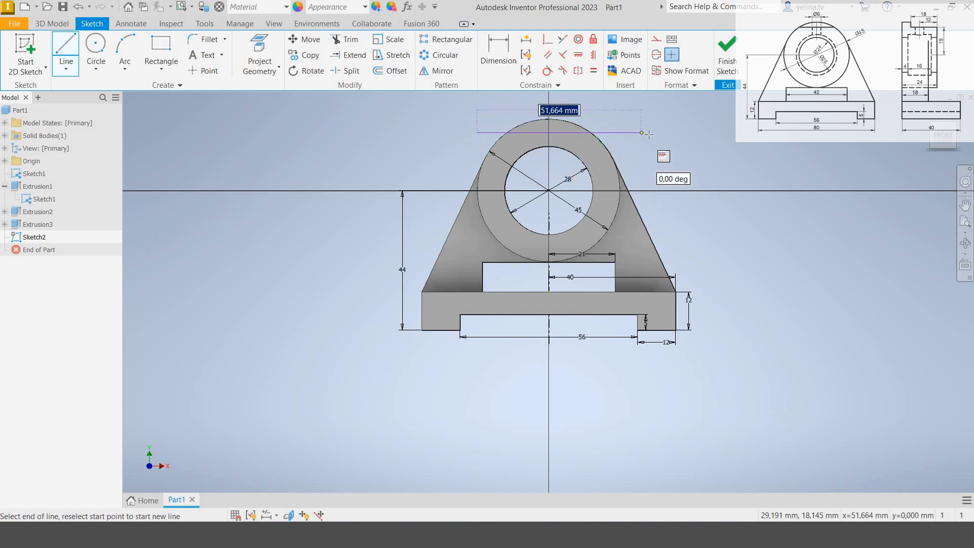
{"action": "left_click", "coordinate": [649, 133]}
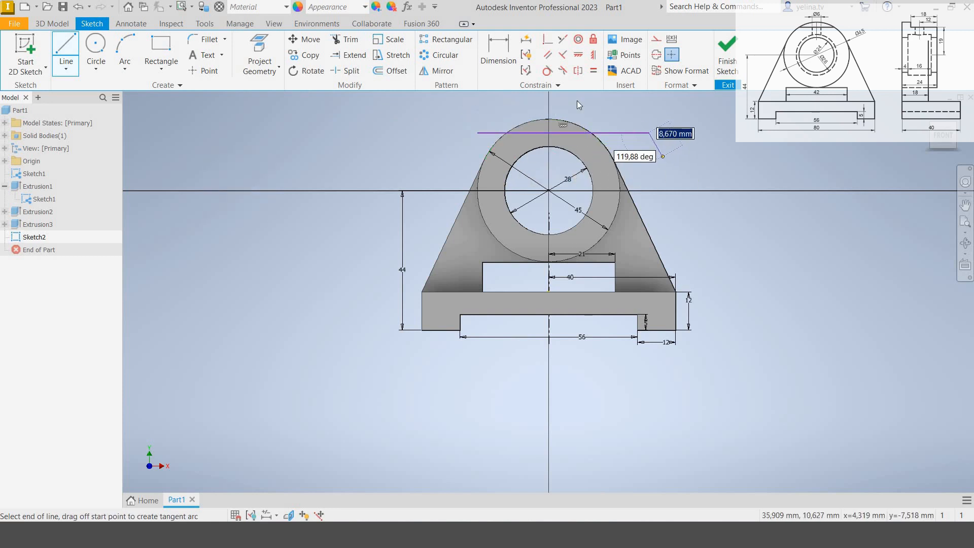
{"action": "key", "text": "Escape"}
{"action": "left_click", "coordinate": [497, 53]}
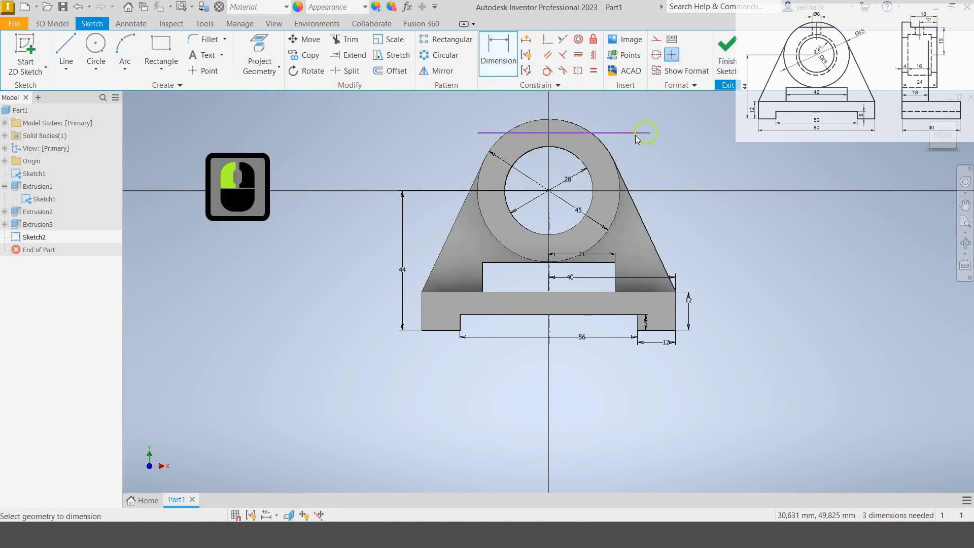
{"action": "left_click", "coordinate": [627, 134]}
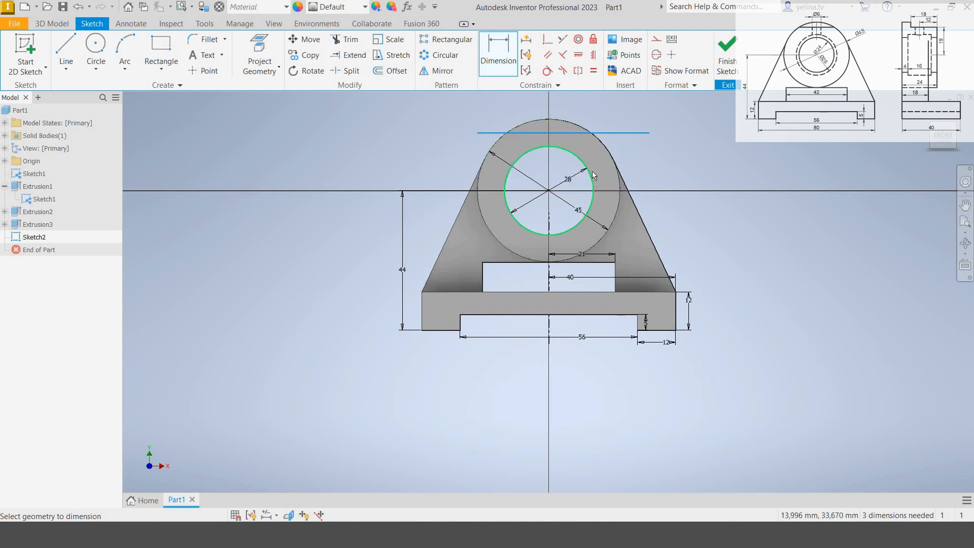
{"action": "key", "text": "Escape"}
Step: Project the ring's inner bore circle into the sketch as reference geometry
{"action": "left_click", "coordinate": [270, 62]}
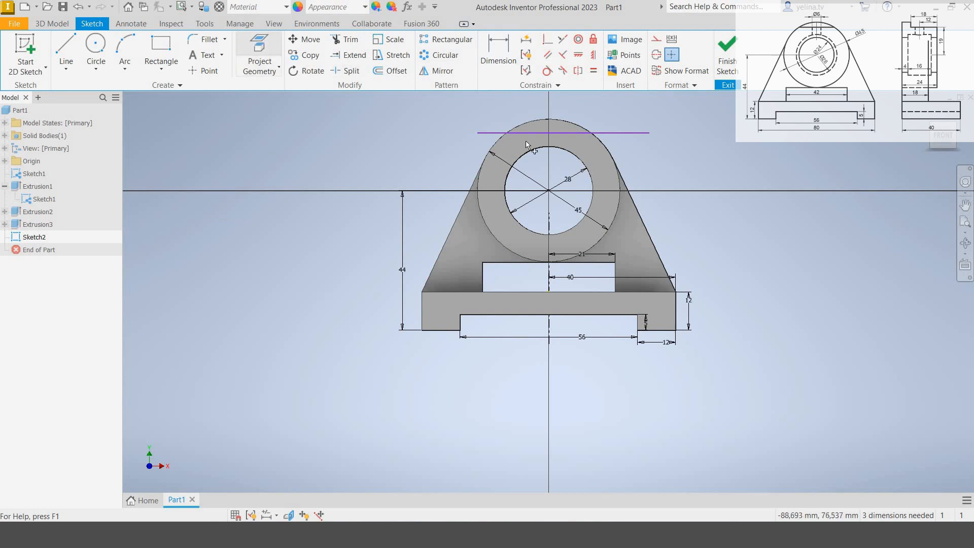
{"action": "left_click", "coordinate": [561, 155]}
{"action": "left_click", "coordinate": [568, 151]}
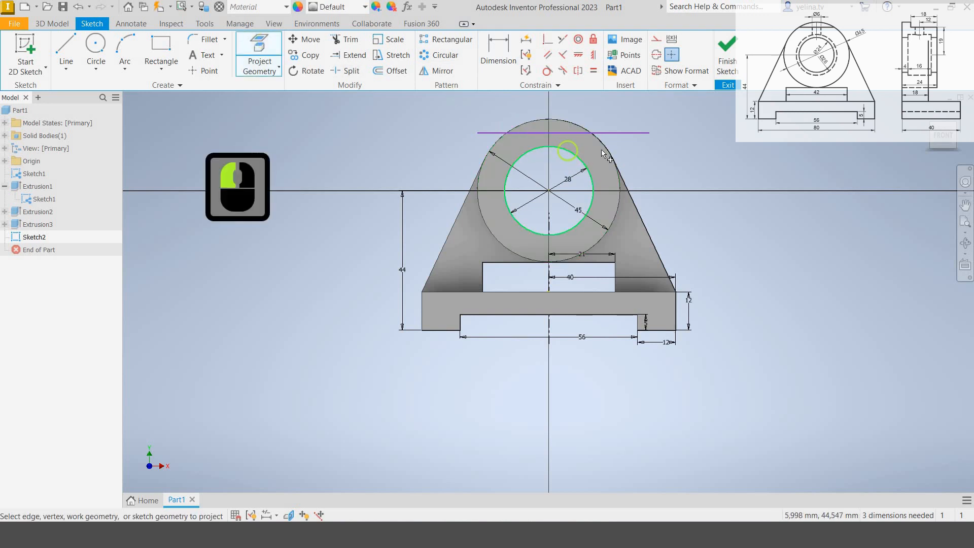
Step: Dimension the horizontal line 19 mm above the centre of the projected bore circle
{"action": "left_click", "coordinate": [503, 39]}
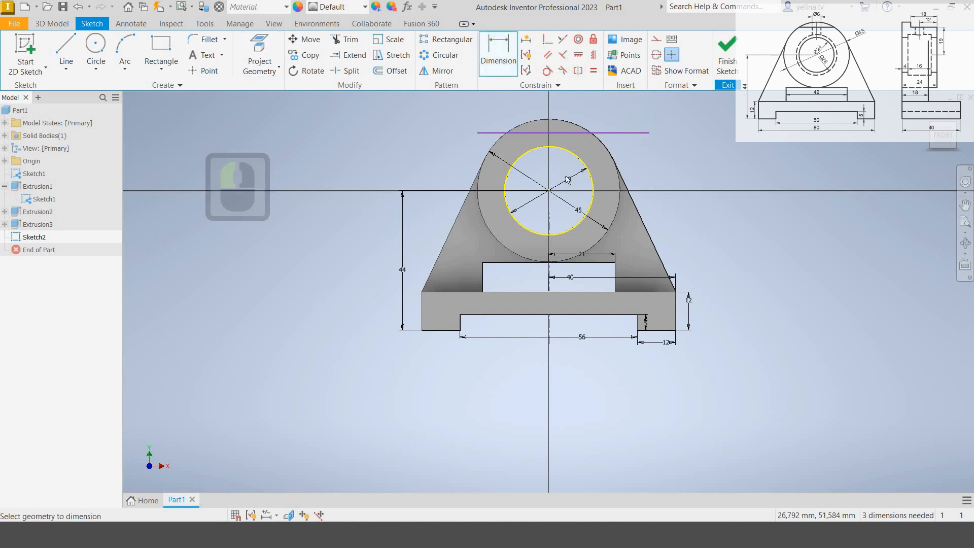
{"action": "left_click", "coordinate": [635, 133]}
{"action": "left_click", "coordinate": [549, 190]}
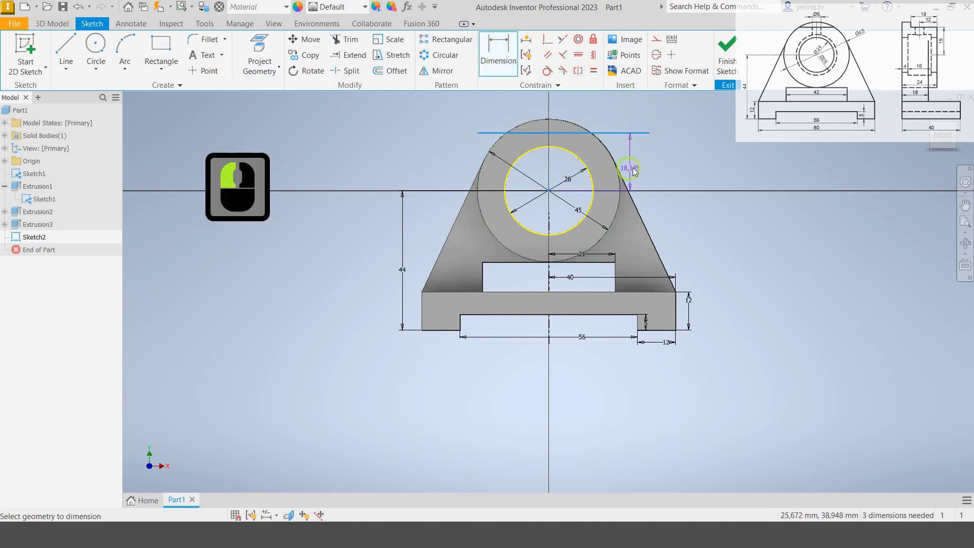
{"action": "left_click", "coordinate": [633, 171]}
{"action": "type", "text": "19"}
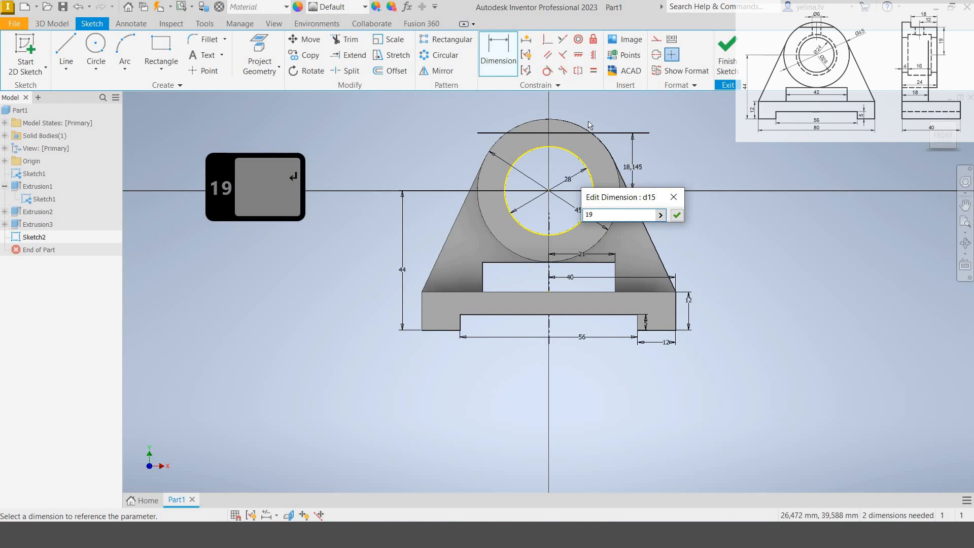
{"action": "key", "text": "Return"}
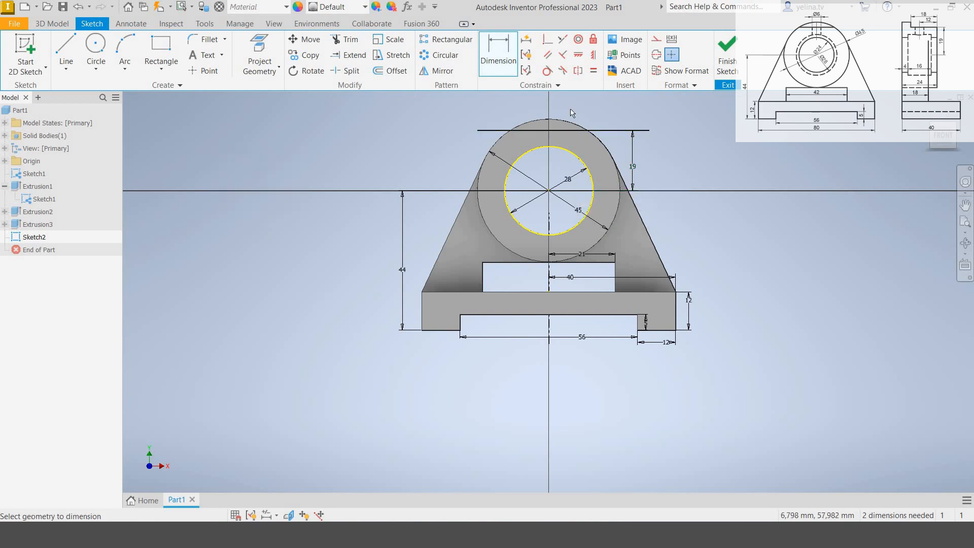
Step: Constrain both ends of the horizontal line coincident to the ring's outer circle and finish the sketch
{"action": "scroll", "coordinate": [572, 113], "scroll_direction": "up", "scroll_amount": 2}
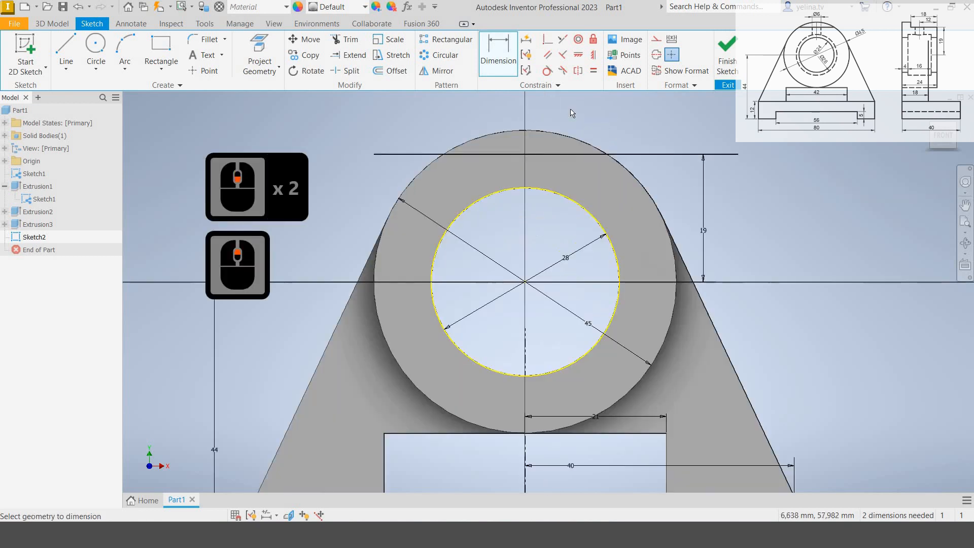
{"action": "left_click", "coordinate": [375, 154]}
{"action": "left_click", "coordinate": [399, 163]}
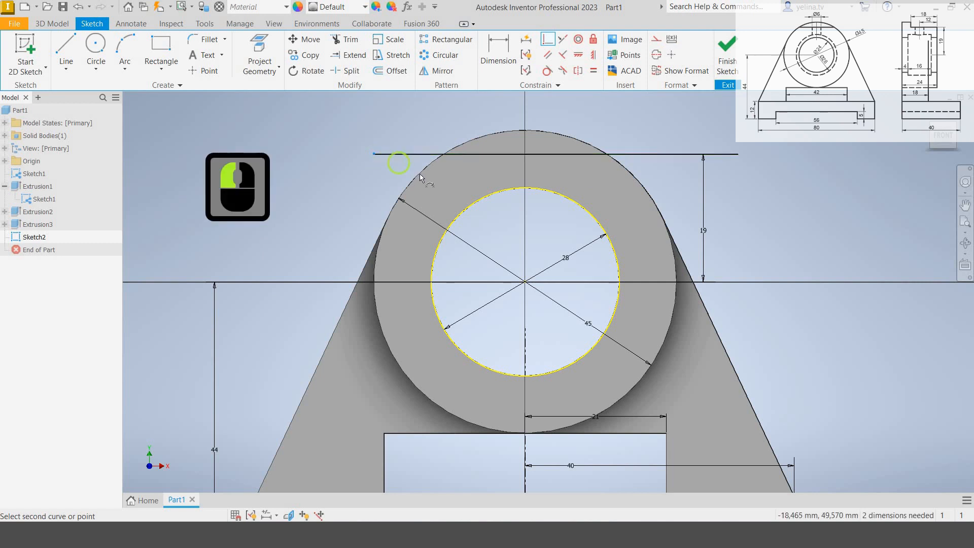
{"action": "left_click", "coordinate": [420, 174]}
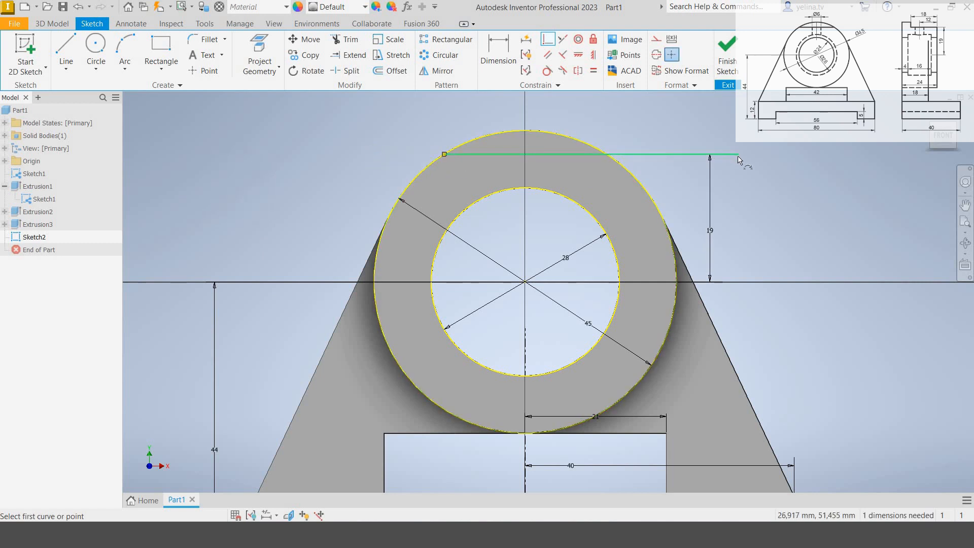
{"action": "left_click", "coordinate": [632, 179]}
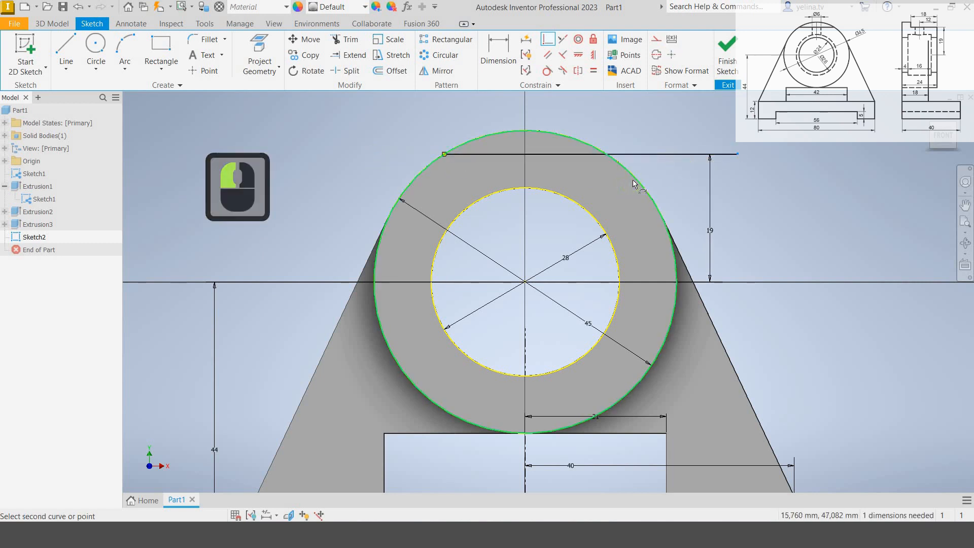
{"action": "left_click", "coordinate": [727, 56]}
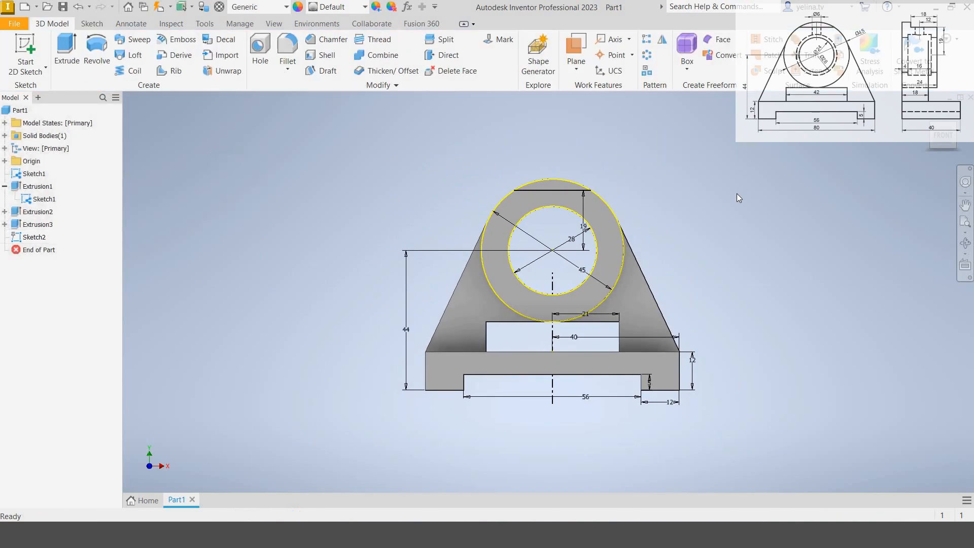
Step: Cut the ring segment above the line 18 mm deep into the ring with a flipped Extrude
{"action": "middle_click_drag", "start_coordinate": [718, 209], "coordinate": [698, 208], "text": "shift"}
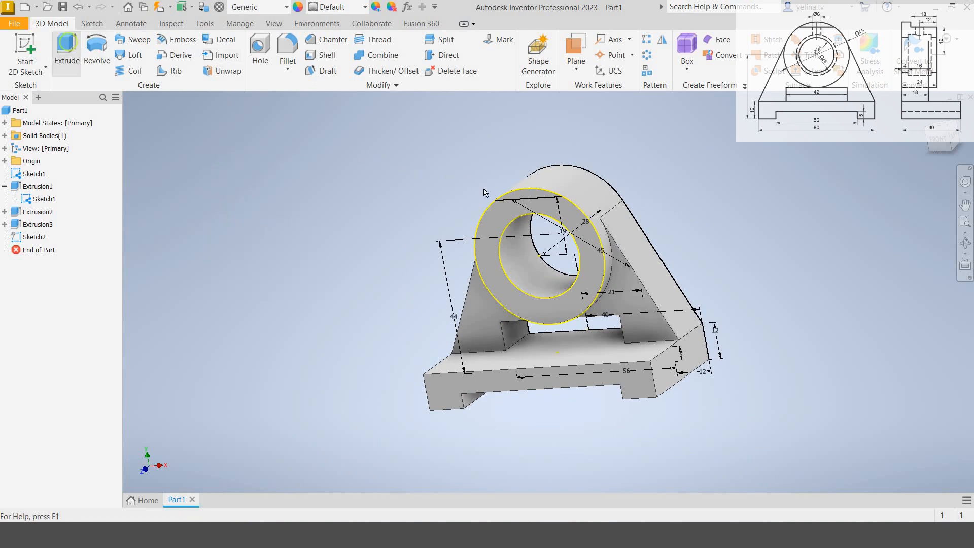
{"action": "left_click", "coordinate": [529, 197]}
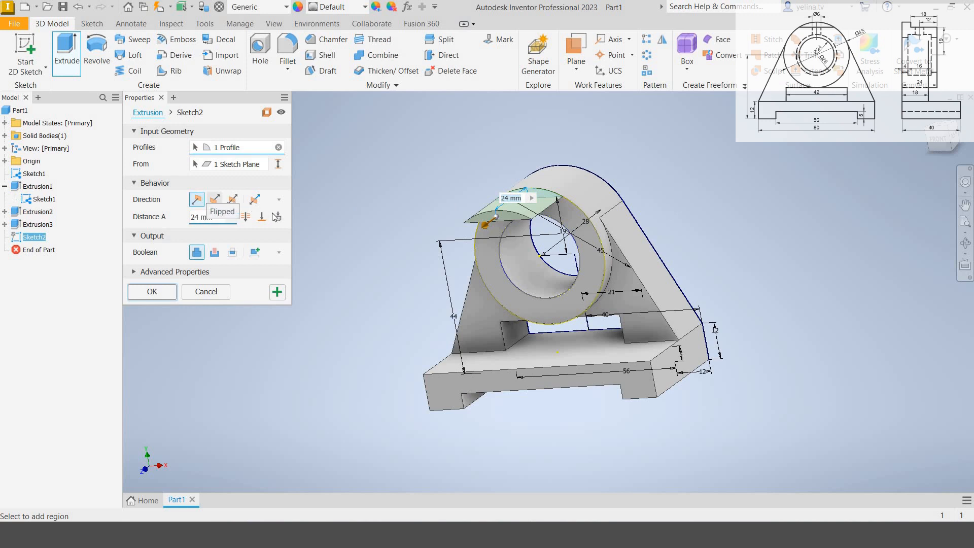
{"action": "left_click", "coordinate": [215, 199]}
{"action": "type", "text": "18"}
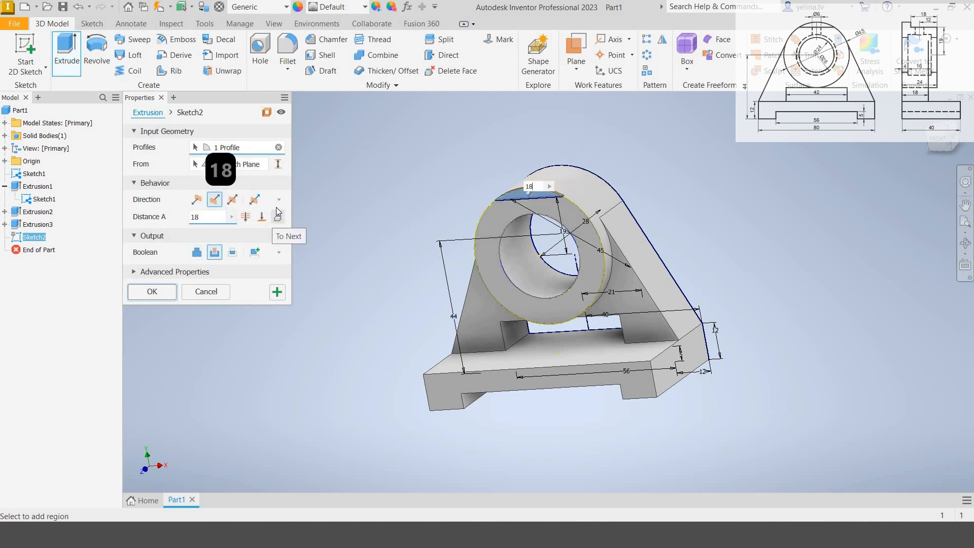
{"action": "key", "text": "Return"}
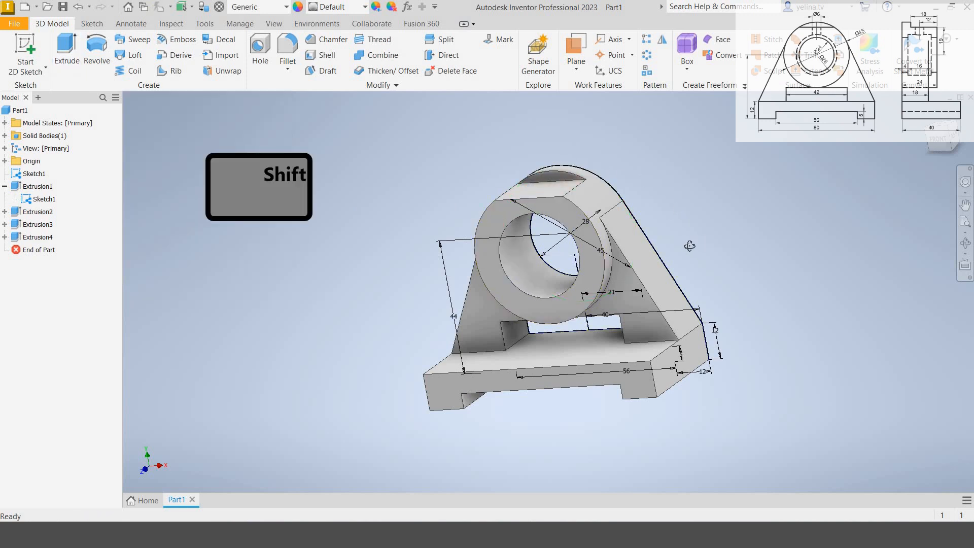
Step: Start a new sketch on the flat cut into the ring's top and project the flat's front edge
{"action": "middle_click_drag", "start_coordinate": [690, 247], "coordinate": [751, 245], "text": "shift"}
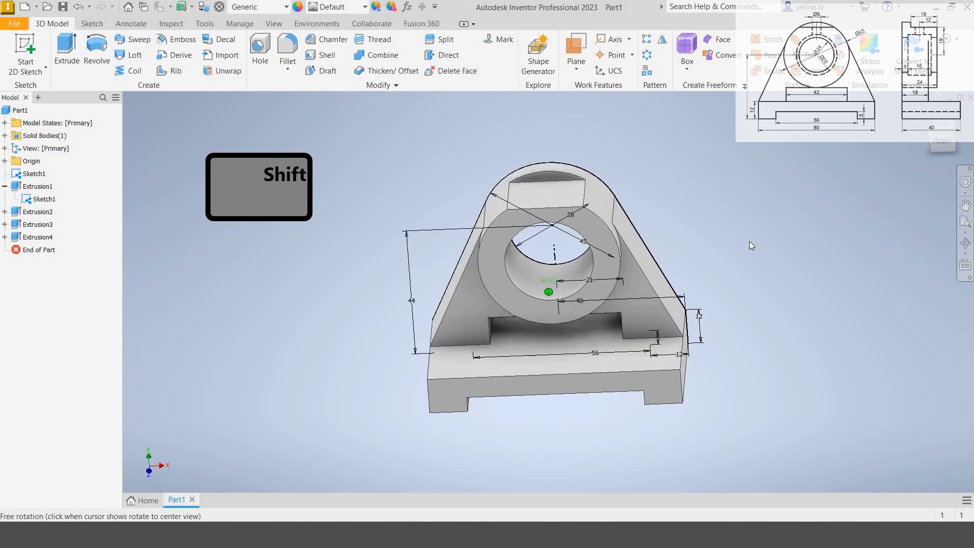
{"action": "right_click", "coordinate": [568, 191]}
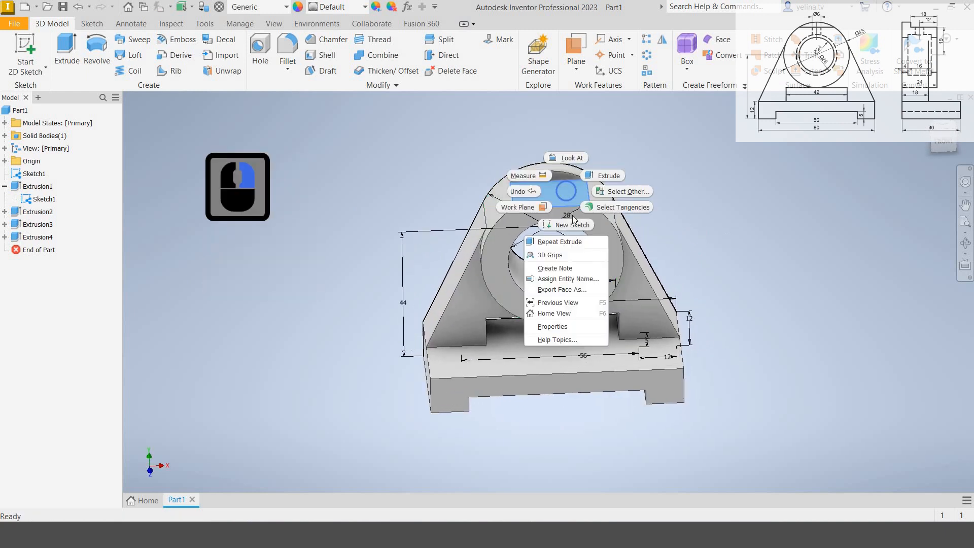
{"action": "left_click", "coordinate": [573, 224]}
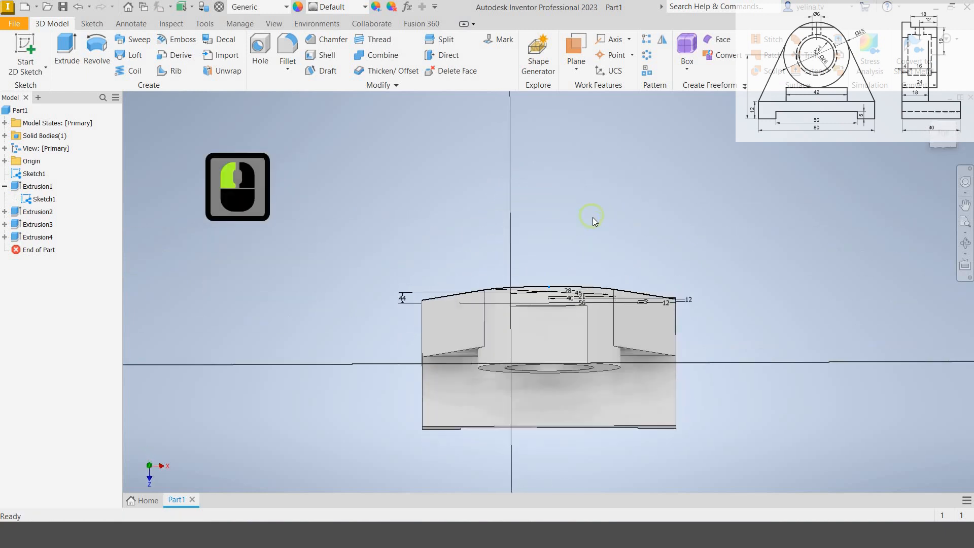
{"action": "left_click", "coordinate": [271, 43]}
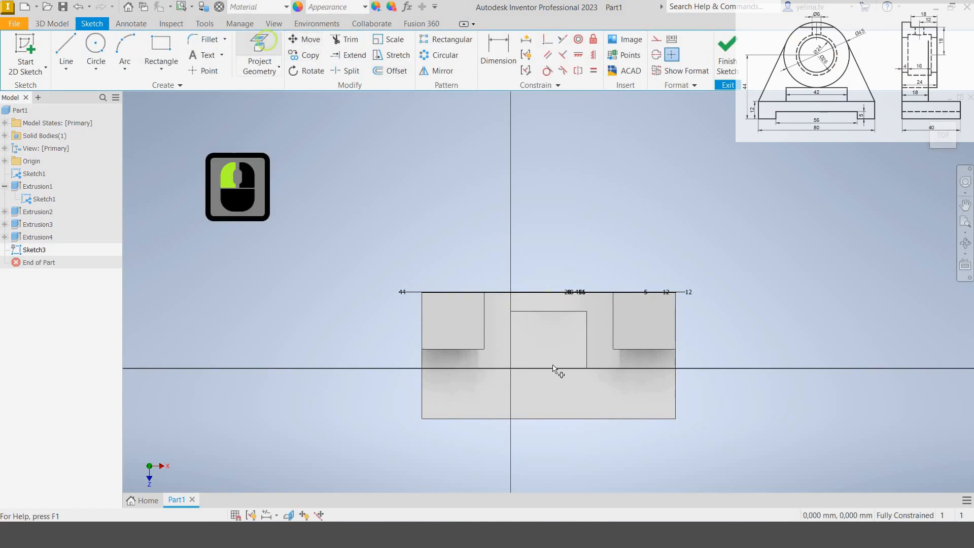
{"action": "left_click", "coordinate": [635, 330]}
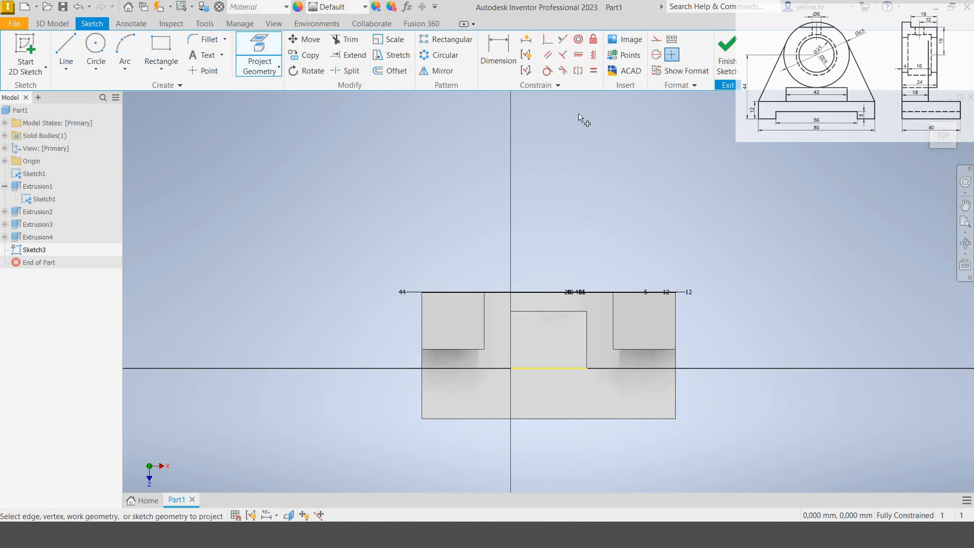
Step: Draw a 6 mm diameter circle on the flat and align its centre vertically with the projected edge's midpoint
{"action": "left_click", "coordinate": [96, 45]}
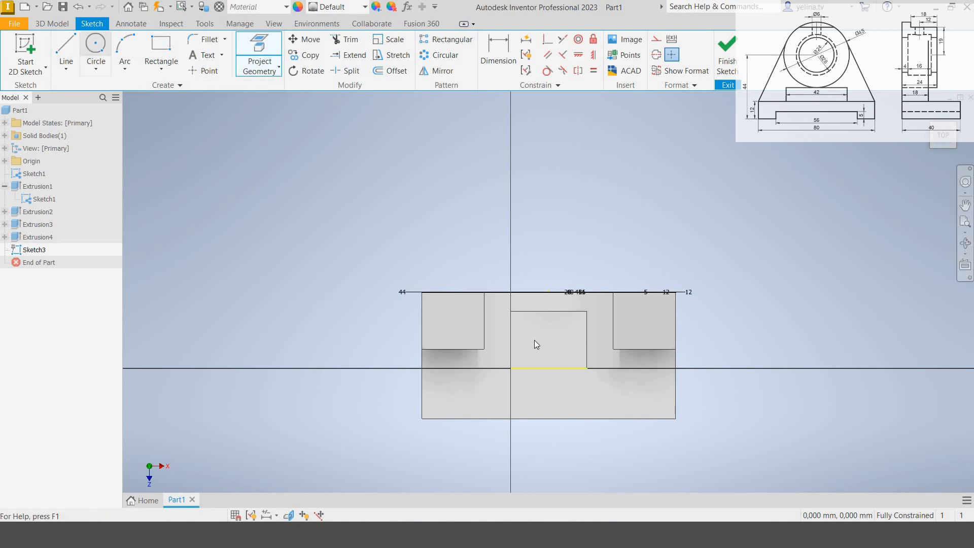
{"action": "left_click", "coordinate": [549, 335]}
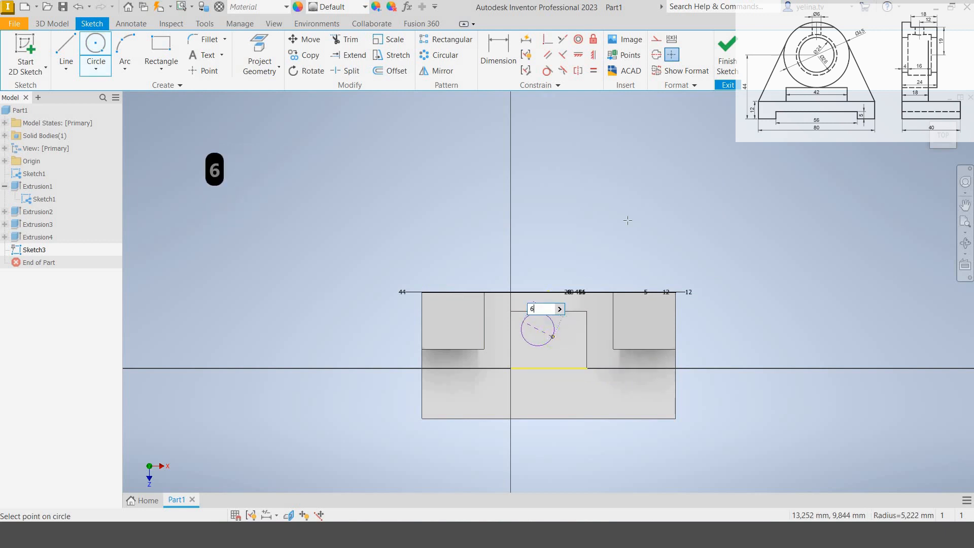
{"action": "key", "text": "Return"}
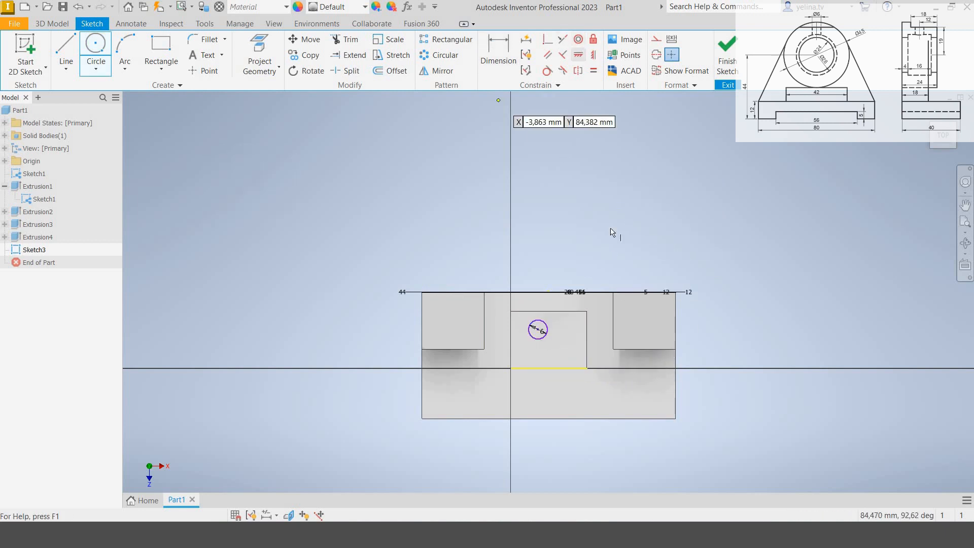
{"action": "left_click", "coordinate": [538, 330]}
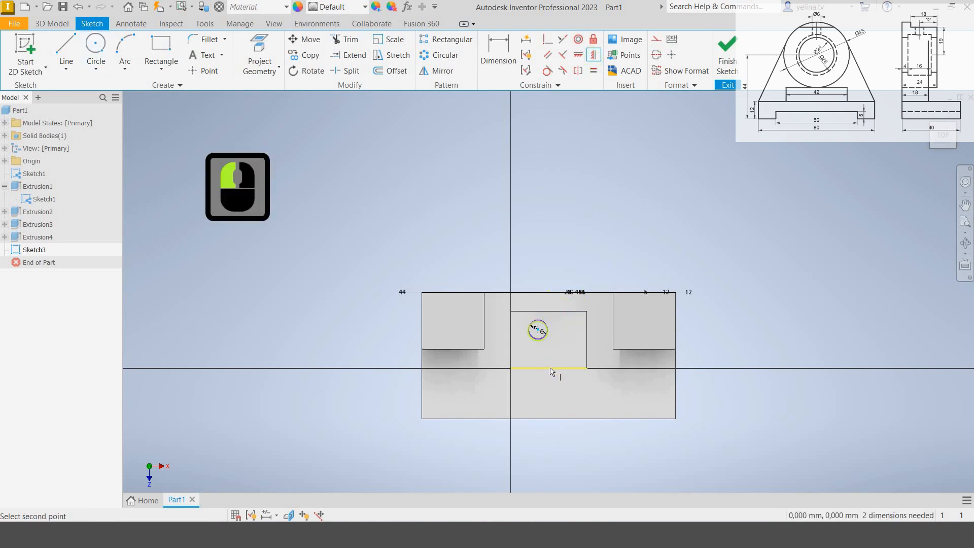
Step: Dimension the circle's centre 12 mm from the flat's projected front edge and finish the sketch
{"action": "left_click", "coordinate": [497, 50]}
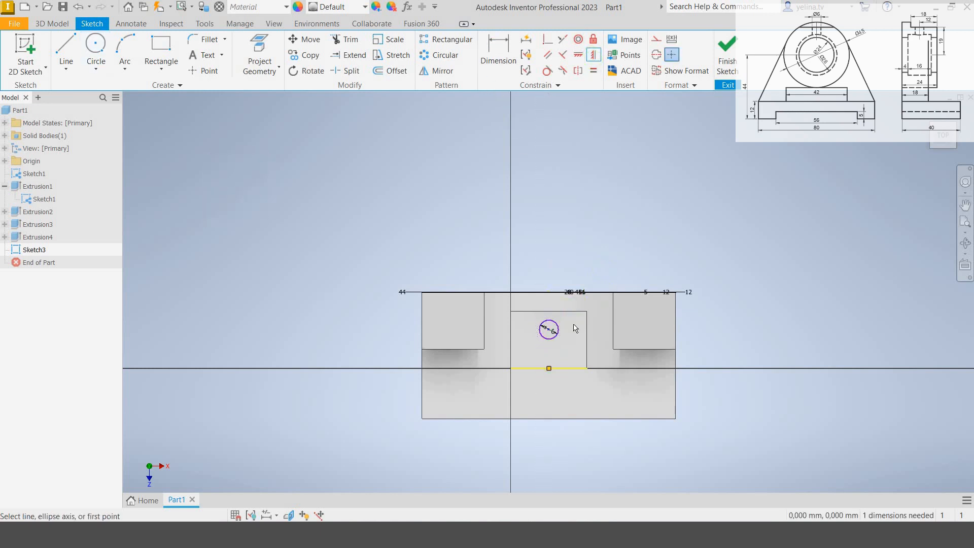
{"action": "left_click", "coordinate": [549, 369]}
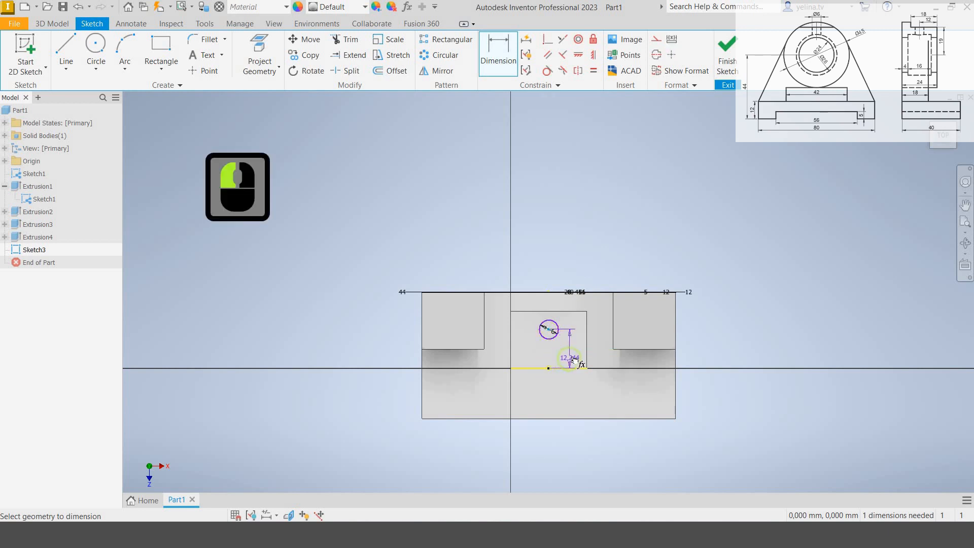
{"action": "left_click", "coordinate": [574, 360]}
{"action": "type", "text": "12"}
{"action": "key", "text": "Return"}
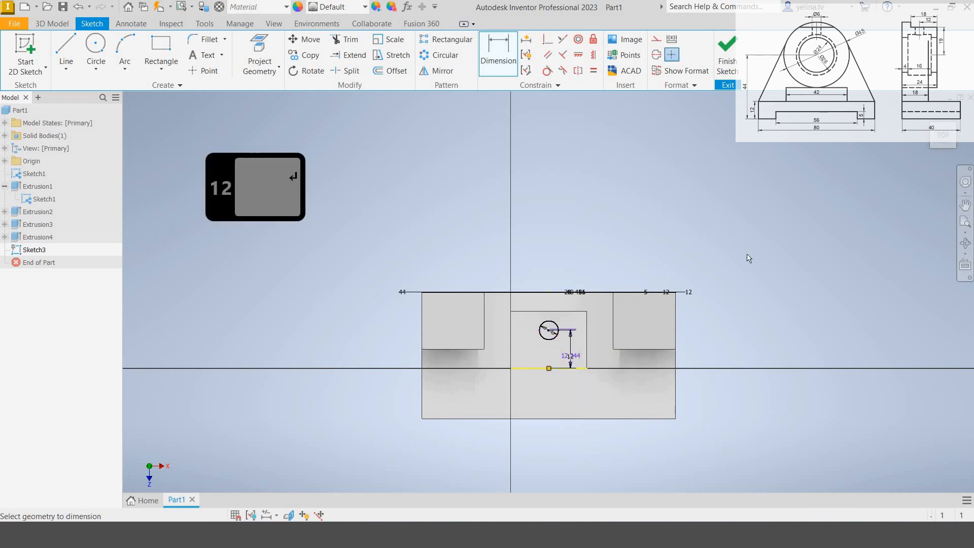
{"action": "left_click", "coordinate": [727, 51]}
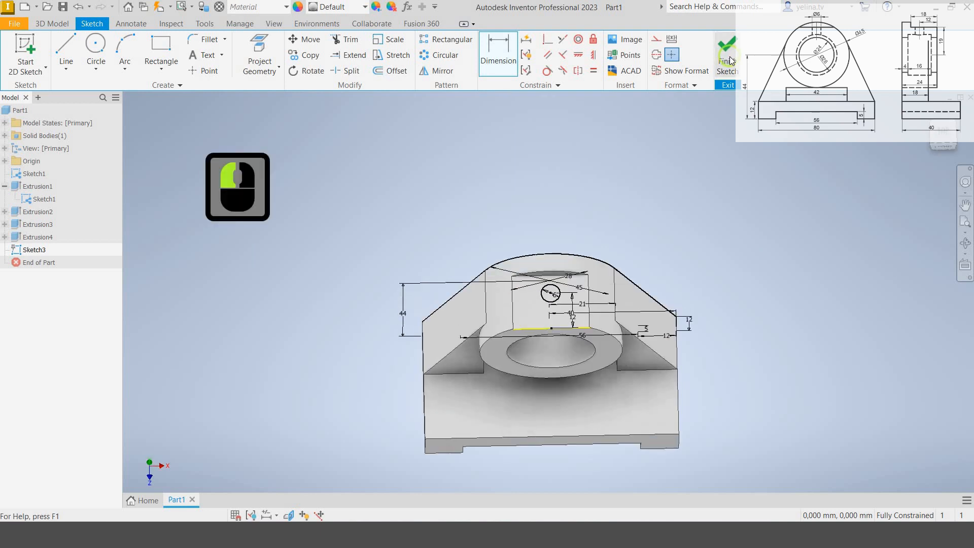
Step: Cut the circle 18 mm down through the flat into the ring with a flipped Extrude
{"action": "left_click", "coordinate": [71, 51]}
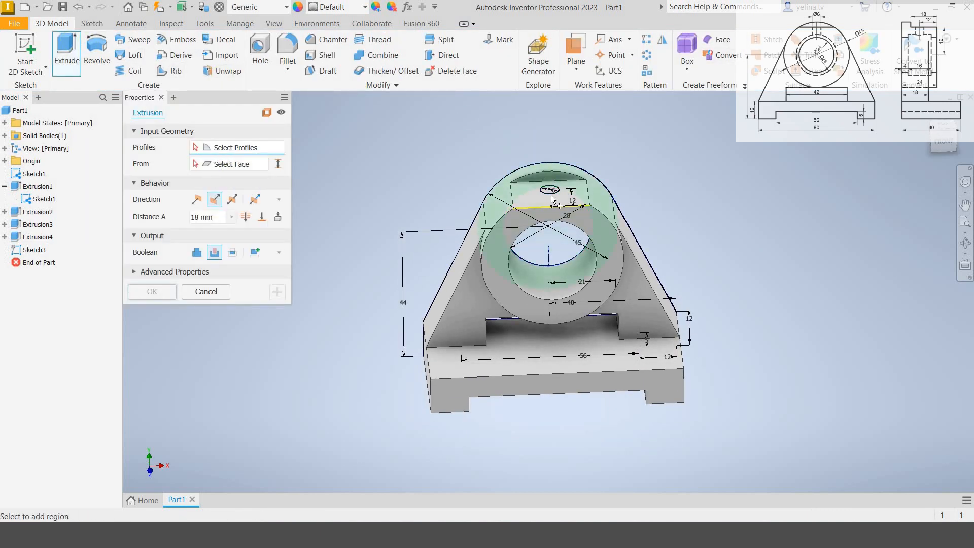
{"action": "scroll", "coordinate": [541, 165], "scroll_direction": "down", "scroll_amount": 3}
{"action": "left_click", "coordinate": [559, 223]}
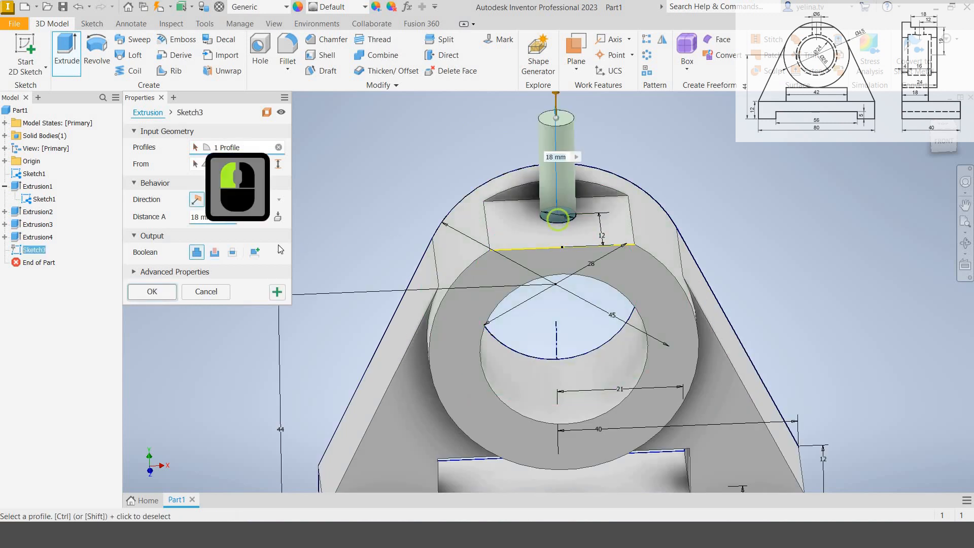
{"action": "left_click", "coordinate": [215, 199]}
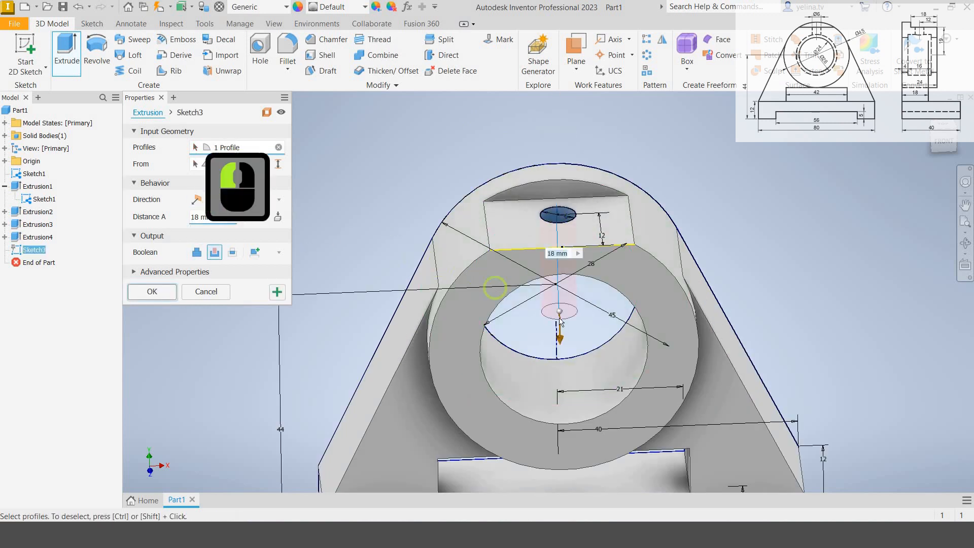
{"action": "key", "text": "Return"}
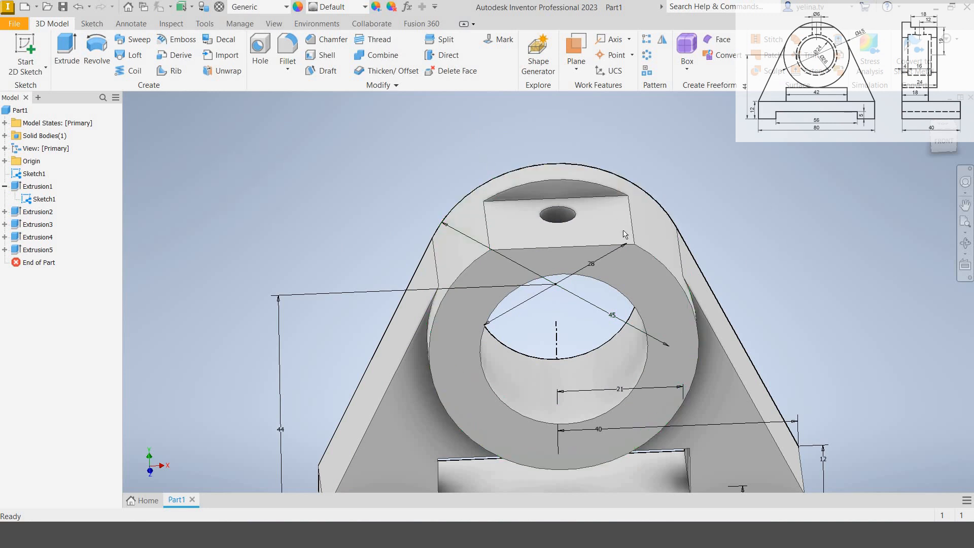
Step: Start a new sketch on the bearing ring's front face and project the bore's circular edge
{"action": "left_click", "coordinate": [643, 282]}
{"action": "right_click", "coordinate": [643, 282]}
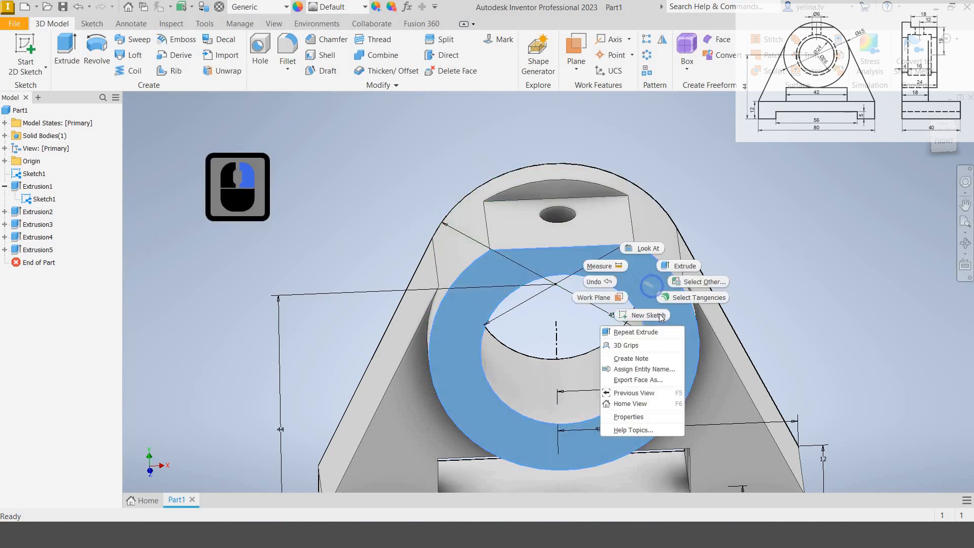
{"action": "left_click", "coordinate": [648, 315]}
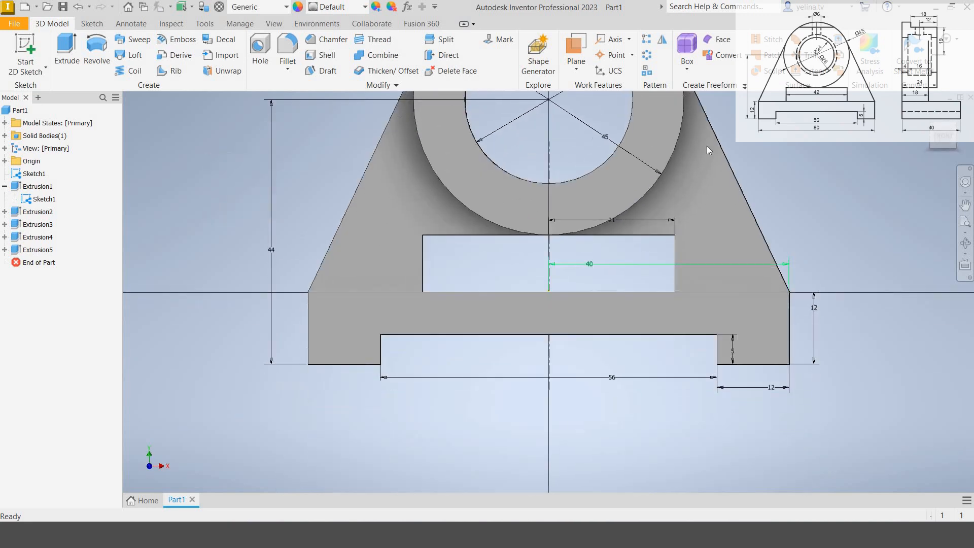
{"action": "mouse_move", "coordinate": [712, 141]}
{"action": "middle_mouse_down"}
{"action": "mouse_move", "coordinate": [657, 324]}
{"action": "mouse_move", "coordinate": [613, 339]}
{"action": "mouse_move", "coordinate": [620, 322]}
{"action": "mouse_move", "coordinate": [608, 321]}
{"action": "middle_mouse_up"}
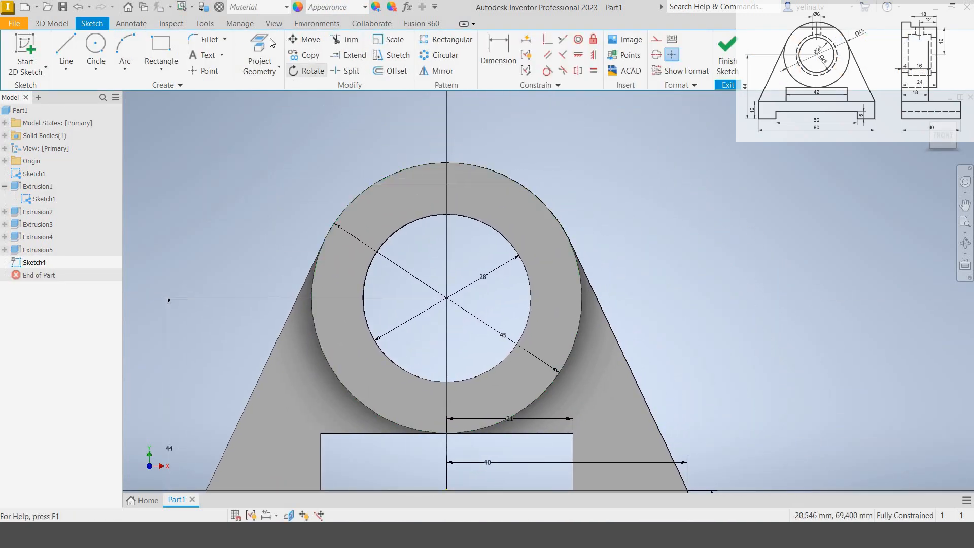
{"action": "key", "text": "p"}
{"action": "left_click", "coordinate": [500, 235]}
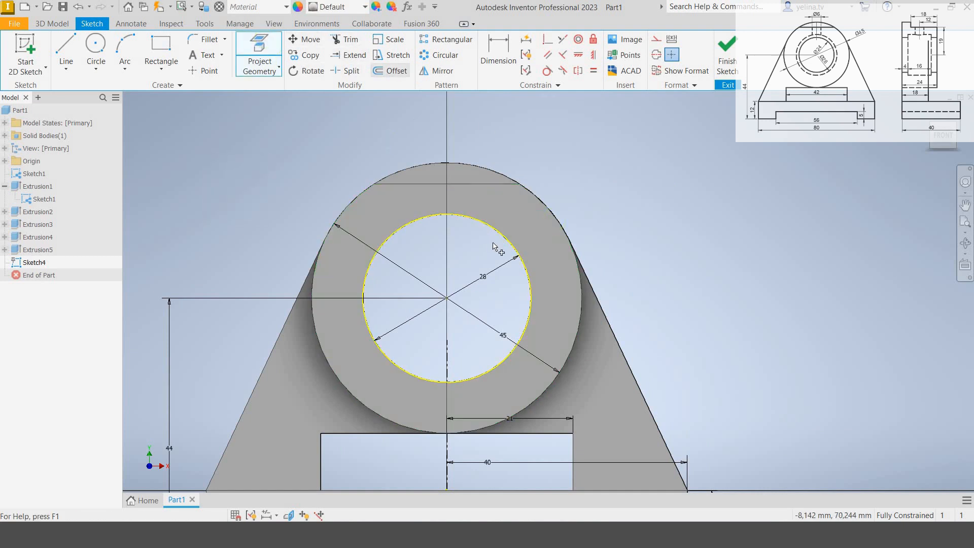
Step: Offset the projected bore circle 2 mm inward
{"action": "left_click", "coordinate": [390, 70]}
{"action": "left_click", "coordinate": [498, 235]}
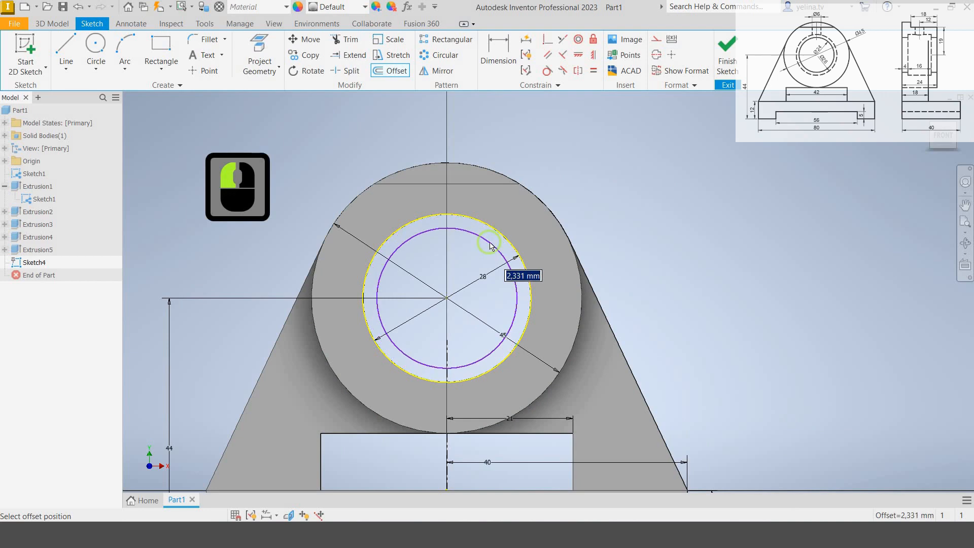
{"action": "type", "text": "2"}
{"action": "key", "text": "Return"}
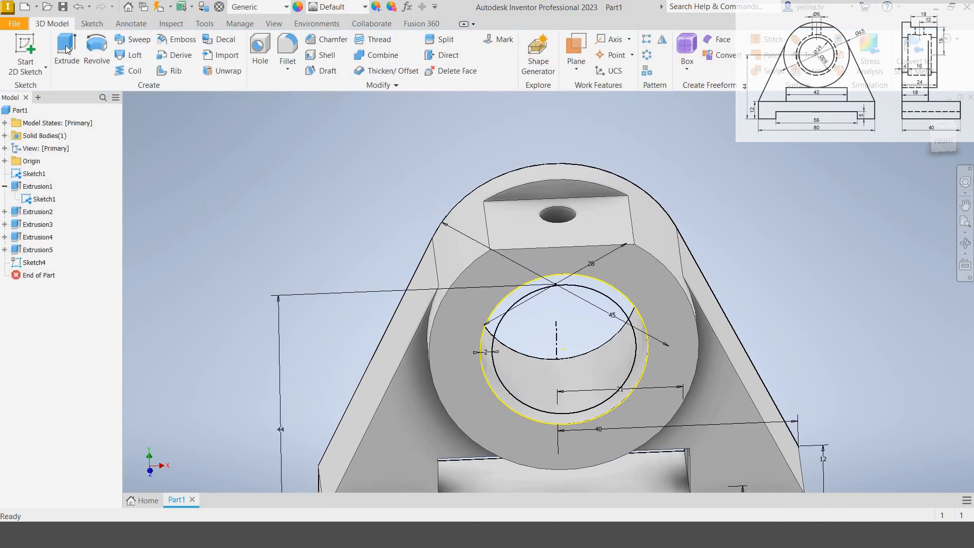
Step: Extrude the band between the two bore circles 4 mm into the bore, joined to the body
{"action": "left_click", "coordinate": [66, 51]}
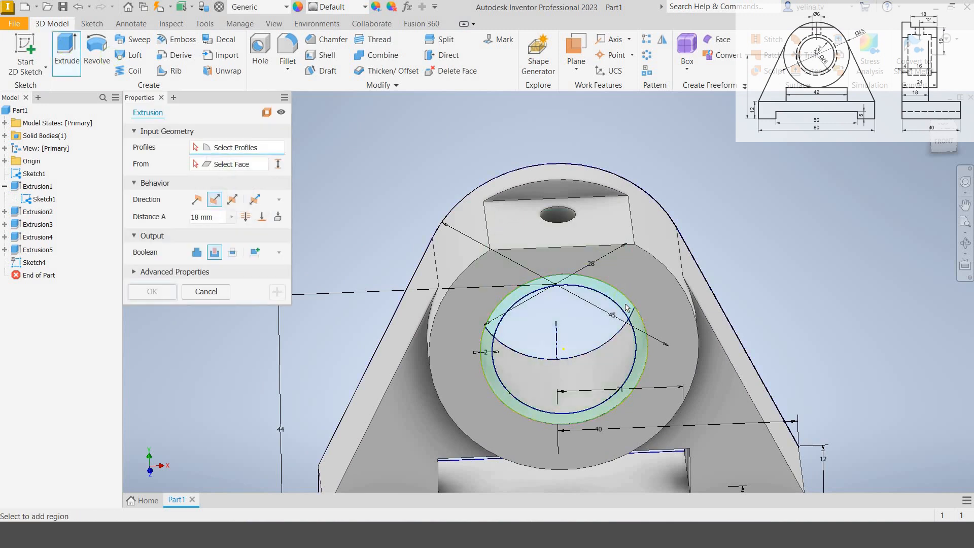
{"action": "left_click", "coordinate": [627, 307]}
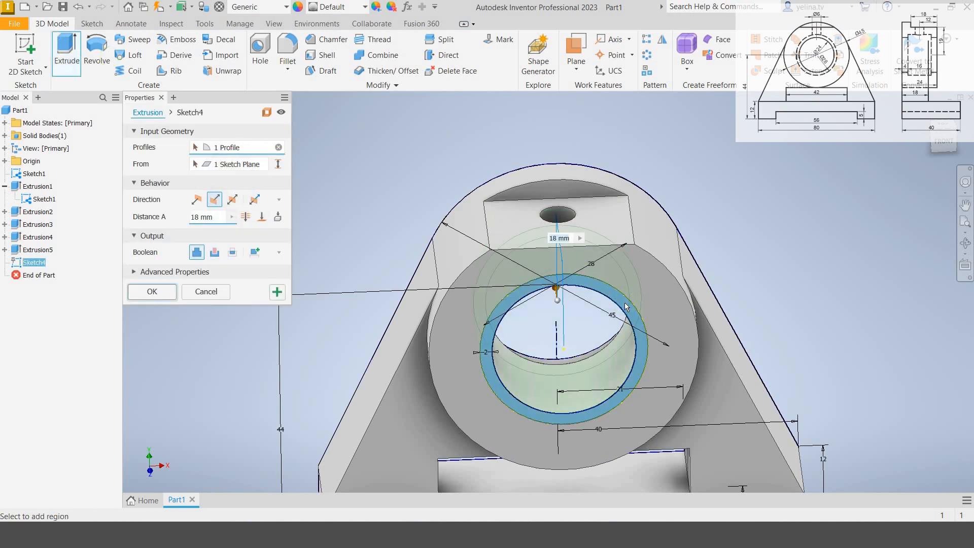
{"action": "key", "text": "Return"}
Step: Start a new sketch on the bracket's back face and project the bore's circular edge
{"action": "middle_click_drag", "start_coordinate": [778, 289], "coordinate": [653, 434], "text": "shift"}
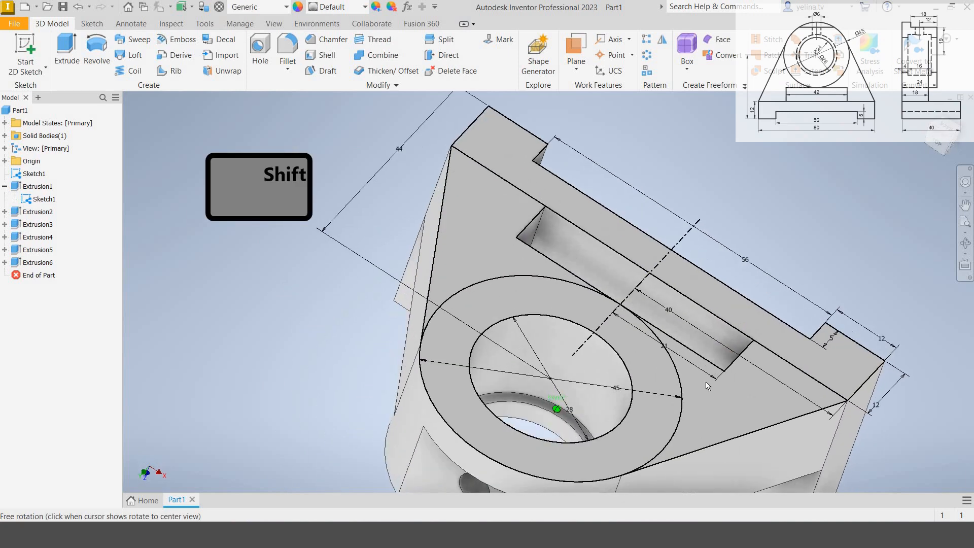
{"action": "right_click", "coordinate": [653, 434]}
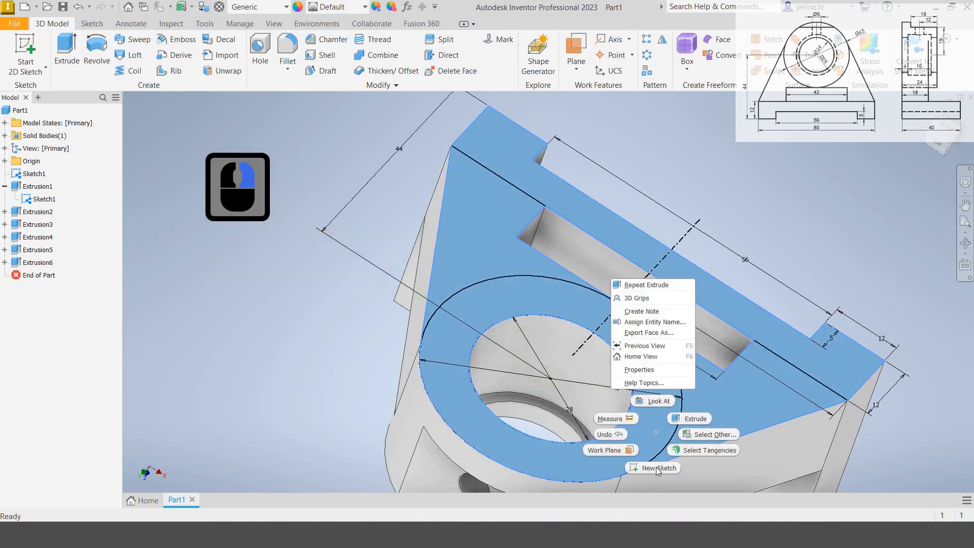
{"action": "left_click", "coordinate": [657, 469]}
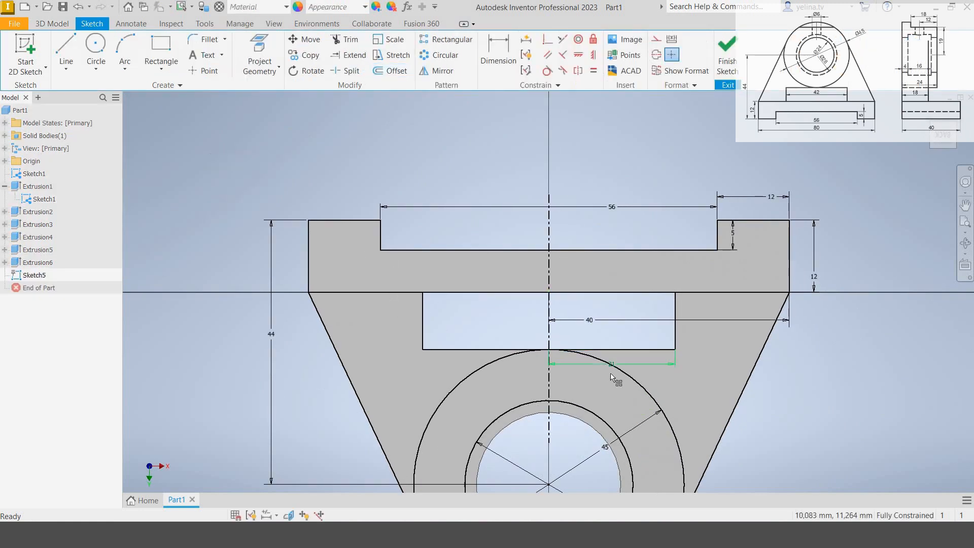
{"action": "scroll", "coordinate": [611, 374], "scroll_direction": "down", "scroll_amount": 3}
{"action": "middle_click_drag", "start_coordinate": [652, 463], "coordinate": [587, 388]}
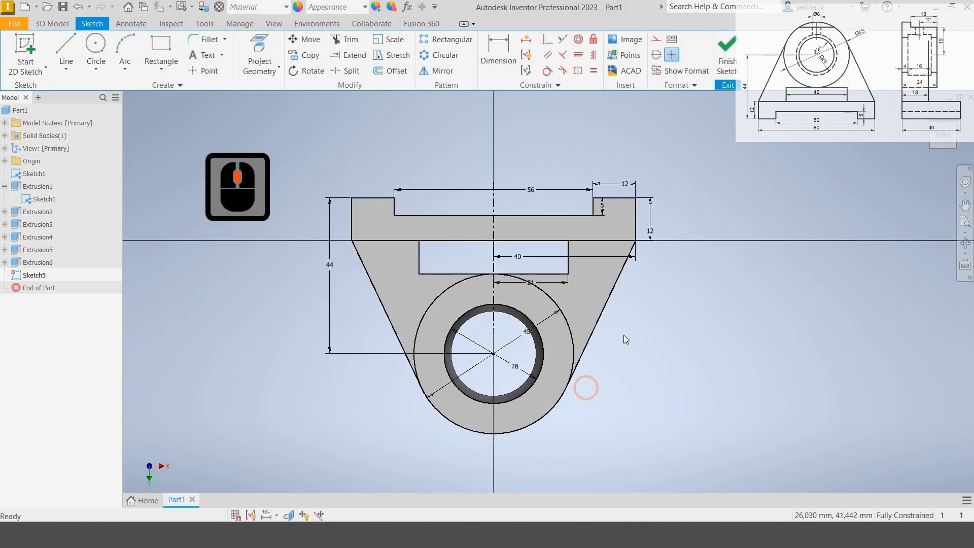
{"action": "left_click", "coordinate": [962, 110]}
{"action": "left_click", "coordinate": [961, 110]}
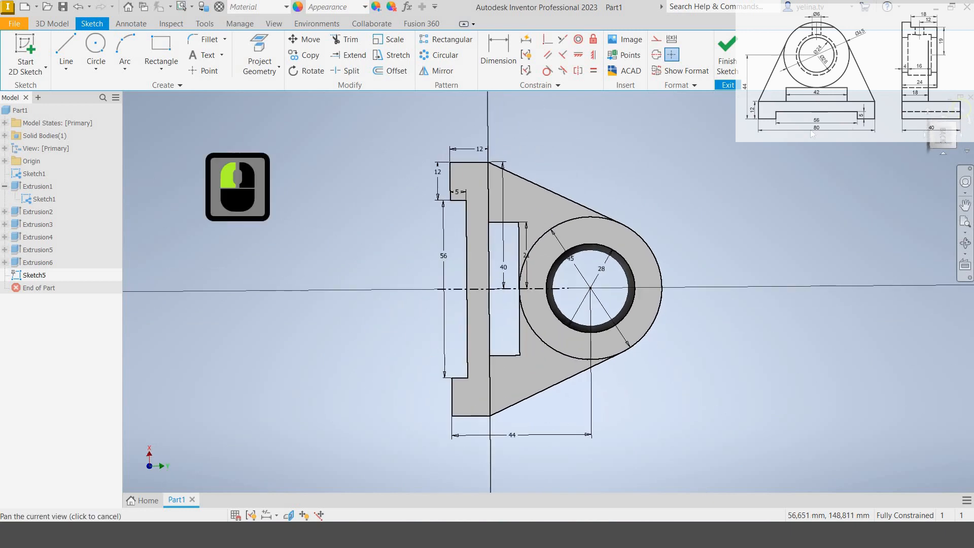
{"action": "left_click", "coordinate": [259, 56]}
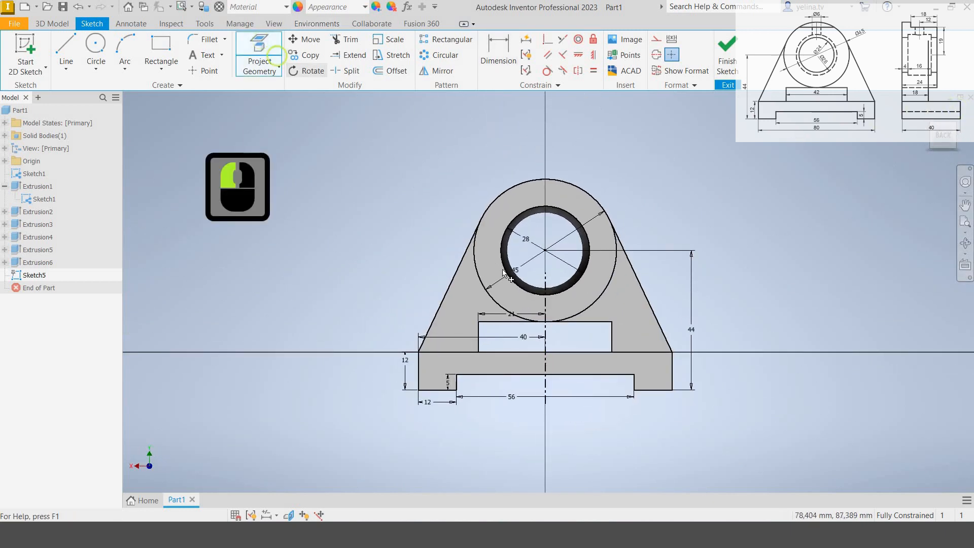
{"action": "left_click", "coordinate": [506, 269]}
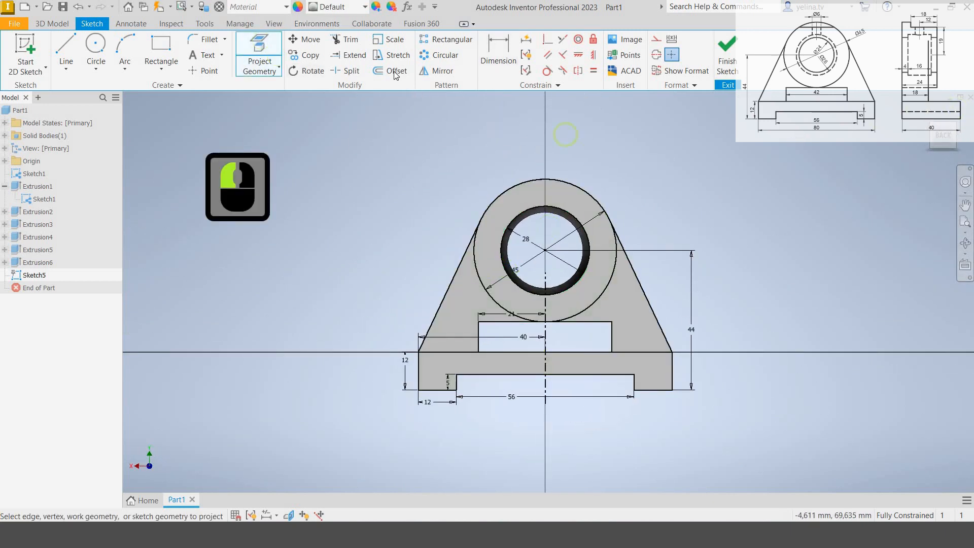
Step: Offset the back face's projected bore circle 2 mm inward and finish the sketch
{"action": "left_click", "coordinate": [396, 74]}
{"action": "left_click", "coordinate": [530, 275]}
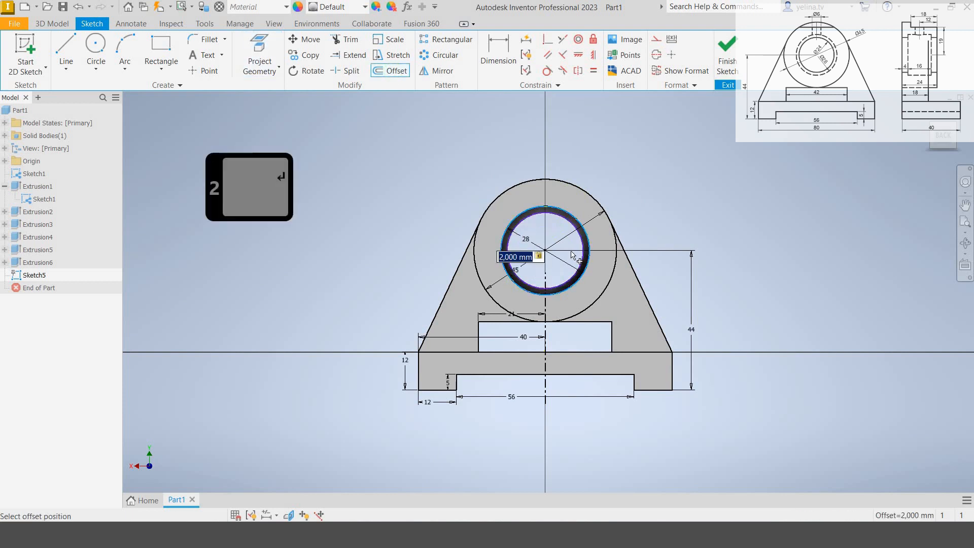
{"action": "key", "text": "Return"}
{"action": "scroll", "coordinate": [572, 251], "scroll_direction": "up", "scroll_amount": 3}
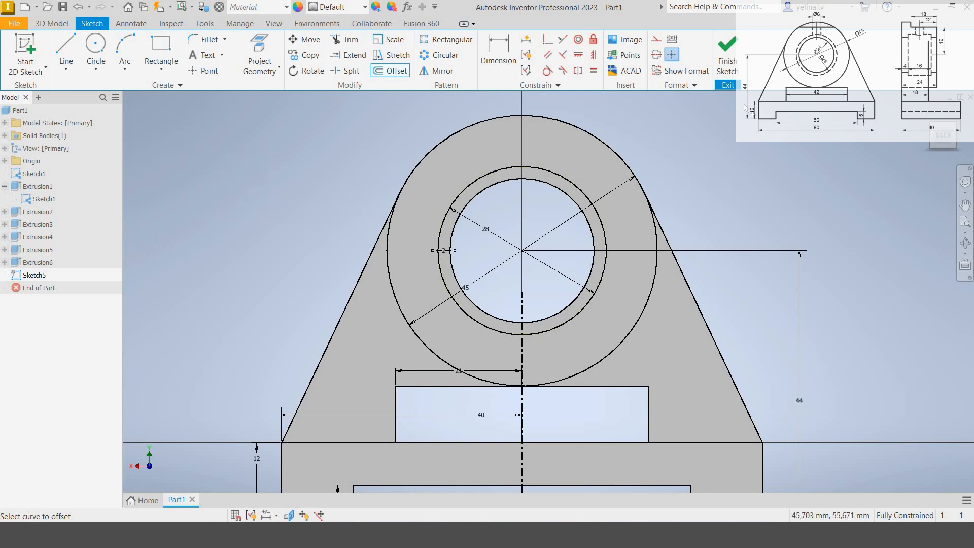
{"action": "left_click", "coordinate": [719, 84]}
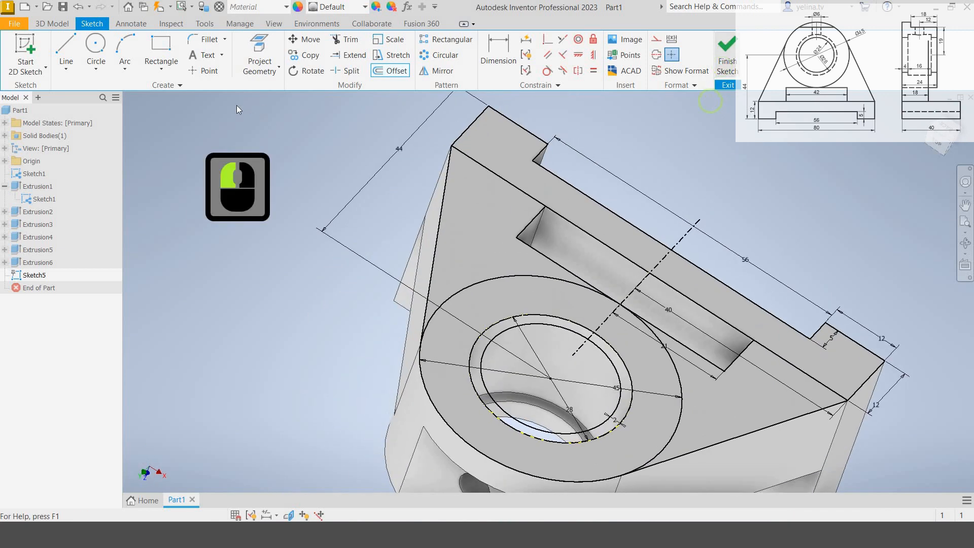
Step: Extrude the 2 mm wide band on the back face 4 mm into the bore, joined to the body
{"action": "left_click", "coordinate": [68, 46]}
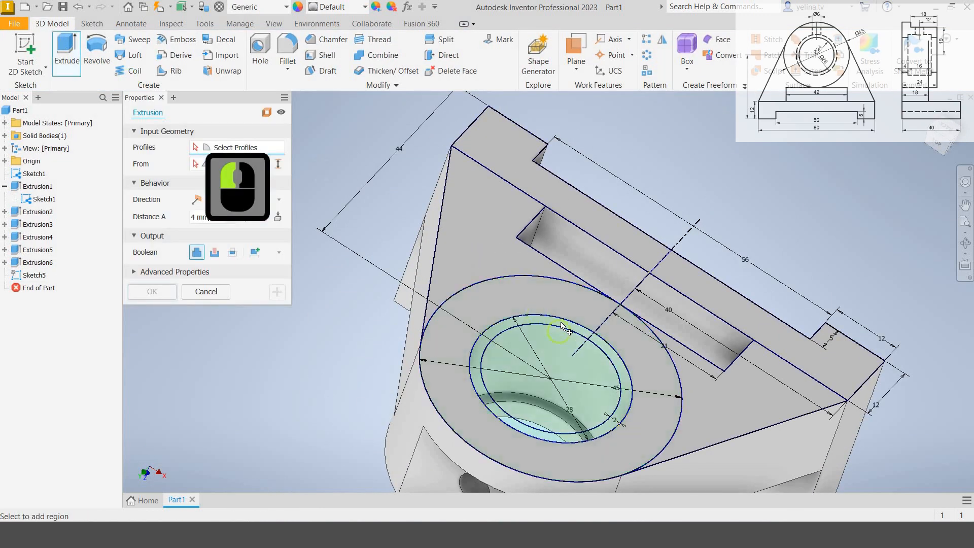
{"action": "left_click", "coordinate": [561, 327]}
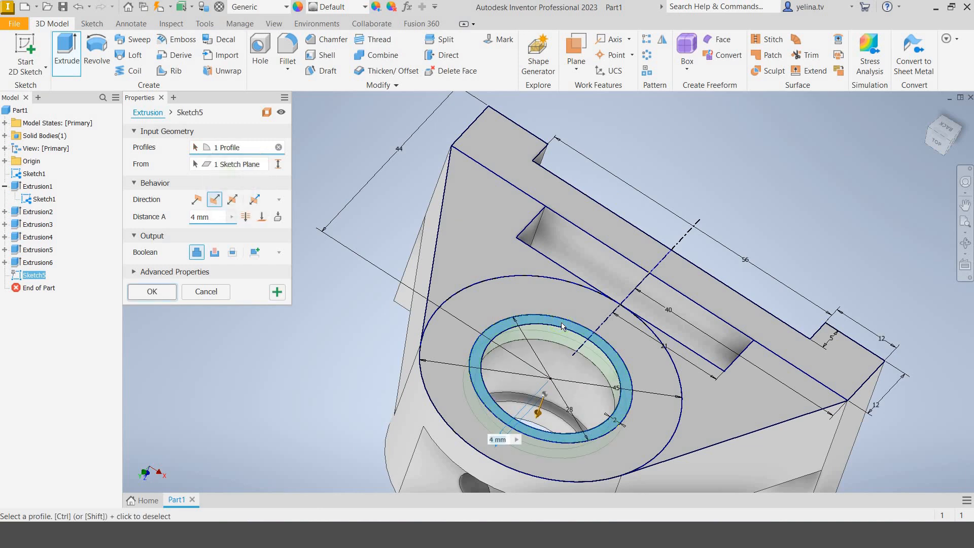
{"action": "key", "text": "Return"}
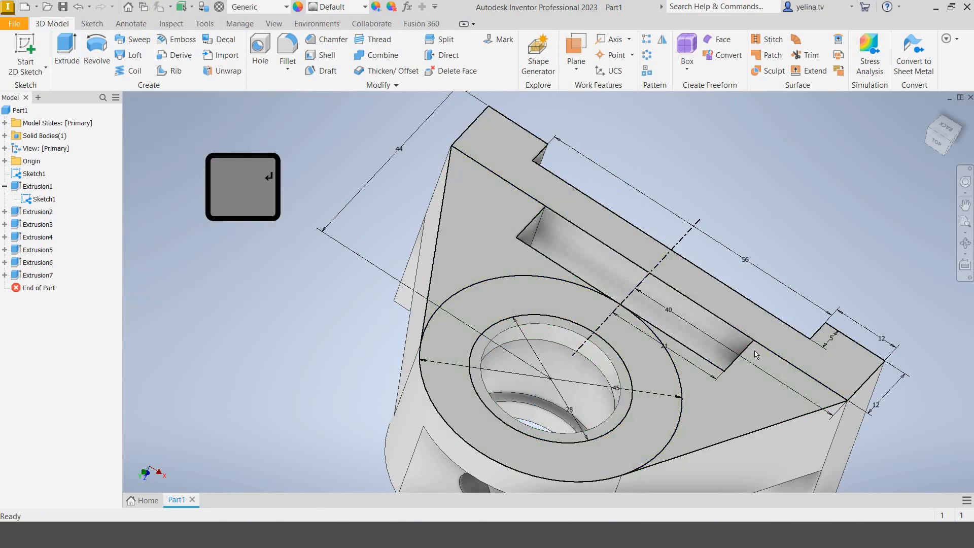
Step: Turn off the visibility of Sketch1 so that the finished bracket shows without sketch dimensions
{"action": "middle_click_drag", "start_coordinate": [722, 326], "coordinate": [675, 332], "text": "shift"}
{"action": "scroll", "coordinate": [674, 332], "scroll_direction": "down", "scroll_amount": 5}
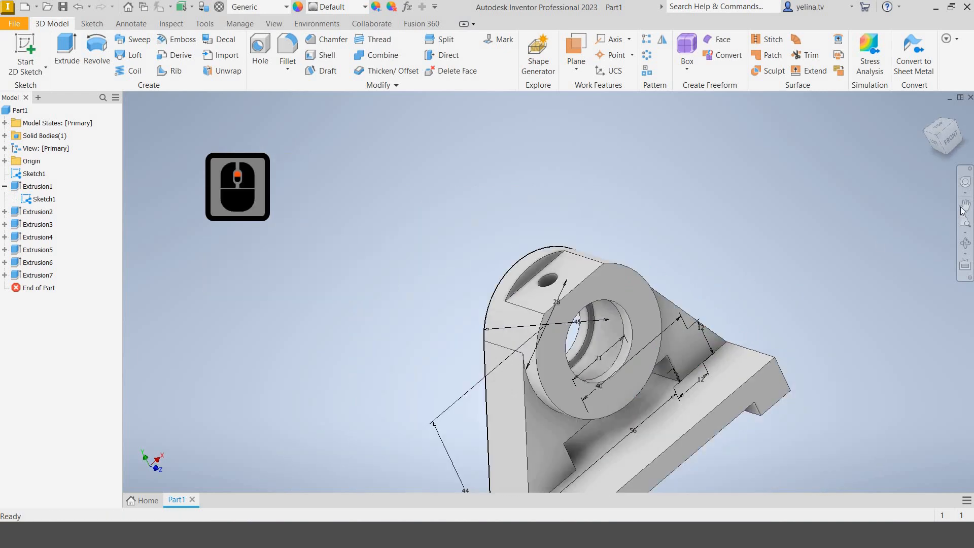
{"action": "left_click", "coordinate": [940, 138]}
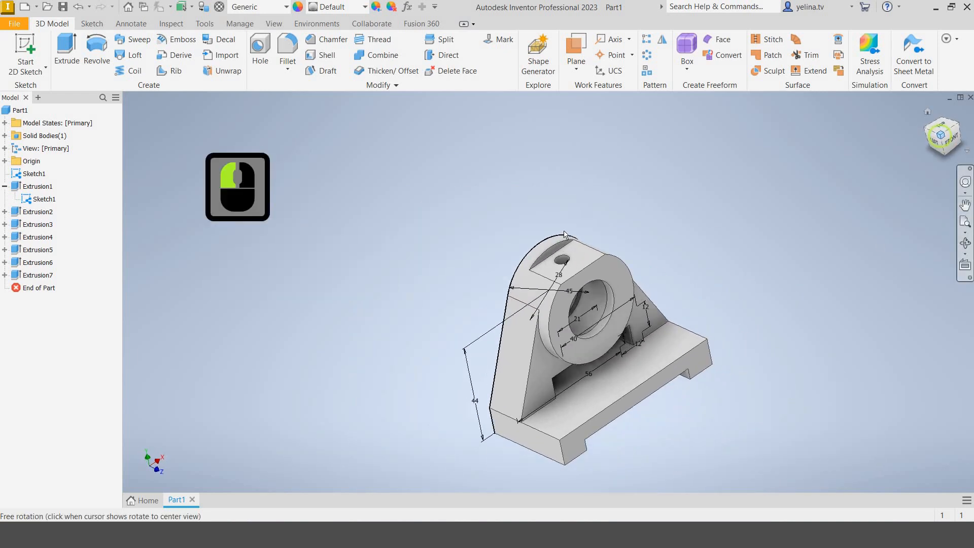
{"action": "right_click", "coordinate": [51, 203]}
{"action": "left_click", "coordinate": [78, 330]}
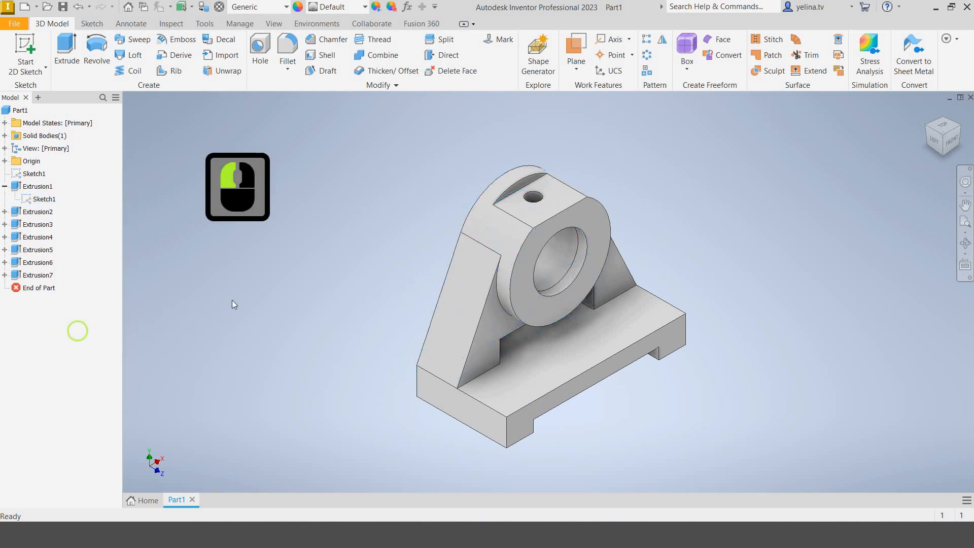
Step: Save the finished bracket part as Part1 in the Desktop\EN\11 folder
{"action": "left_click", "coordinate": [63, 6]}
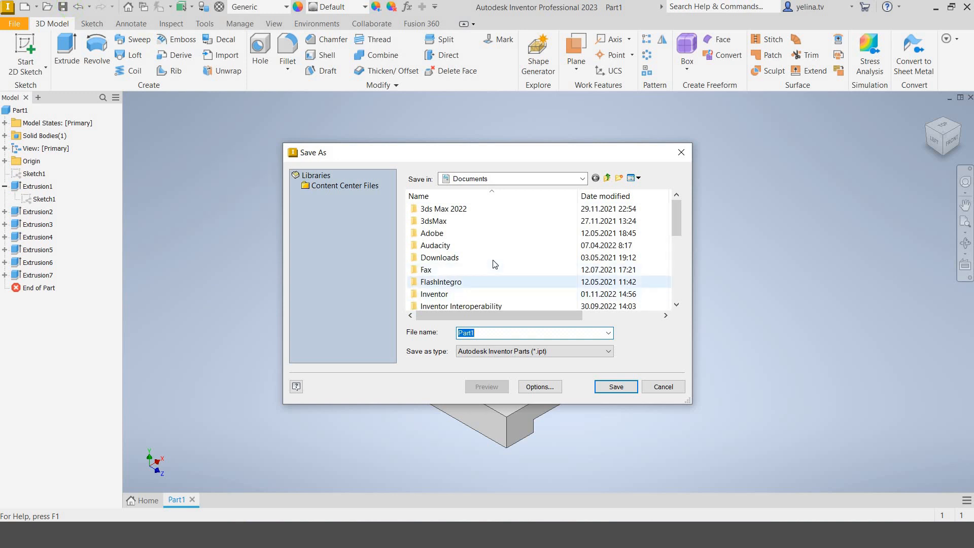
{"action": "scroll", "coordinate": [435, 256], "scroll_direction": "down", "scroll_amount": 3}
{"action": "scroll", "coordinate": [435, 256], "scroll_direction": "down", "scroll_amount": 1}
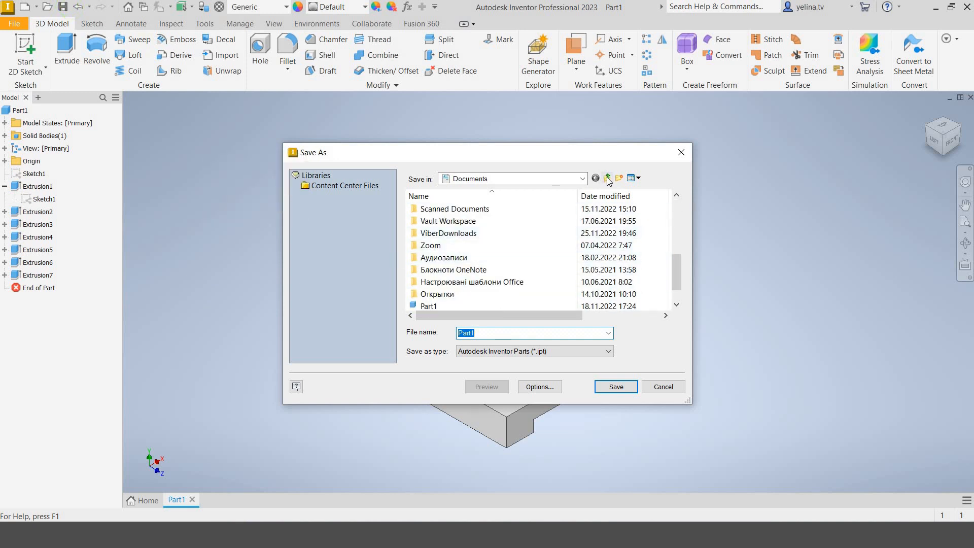
{"action": "double_click", "coordinate": [456, 257]}
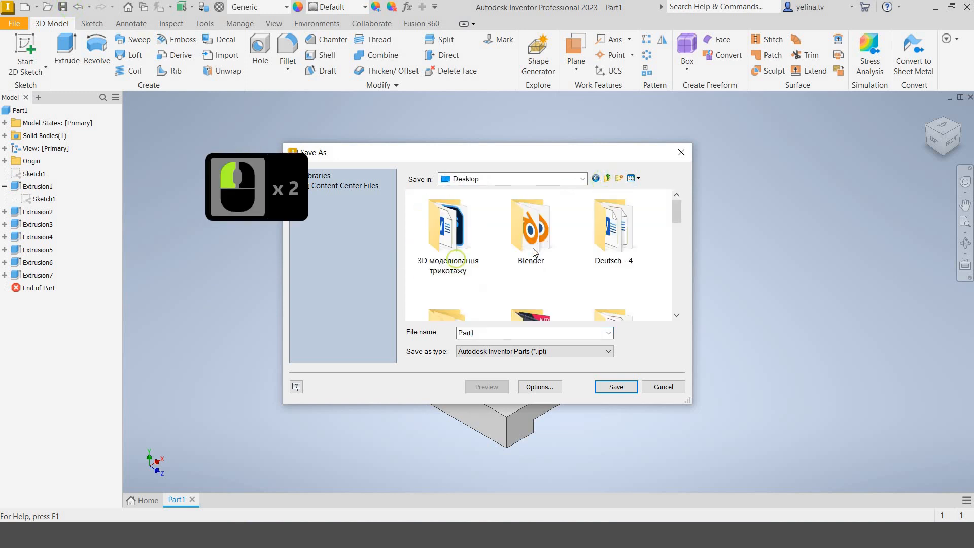
{"action": "scroll", "coordinate": [519, 285], "scroll_direction": "down", "scroll_amount": 1}
{"action": "double_click", "coordinate": [517, 278]}
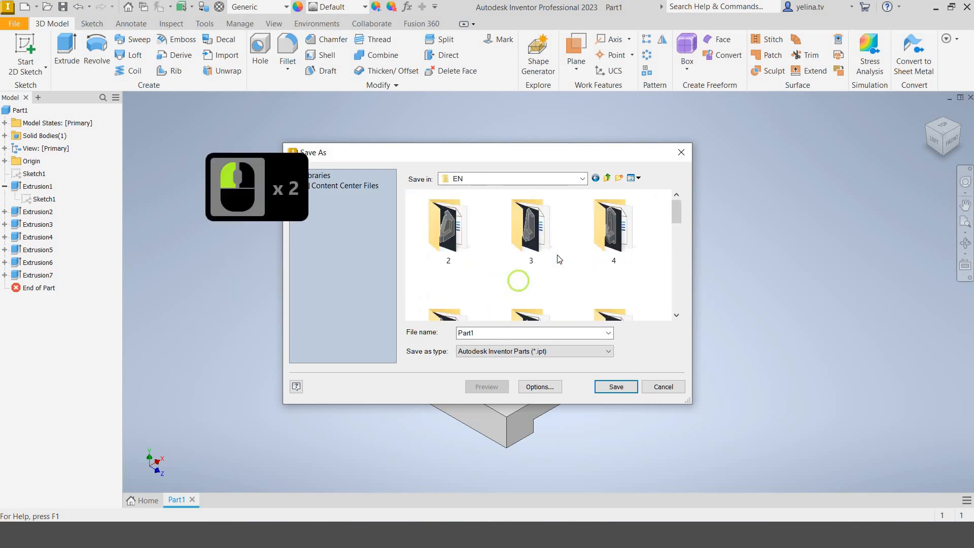
{"action": "scroll", "coordinate": [559, 259], "scroll_direction": "down", "scroll_amount": 2}
{"action": "scroll", "coordinate": [559, 259], "scroll_direction": "down", "scroll_amount": 3}
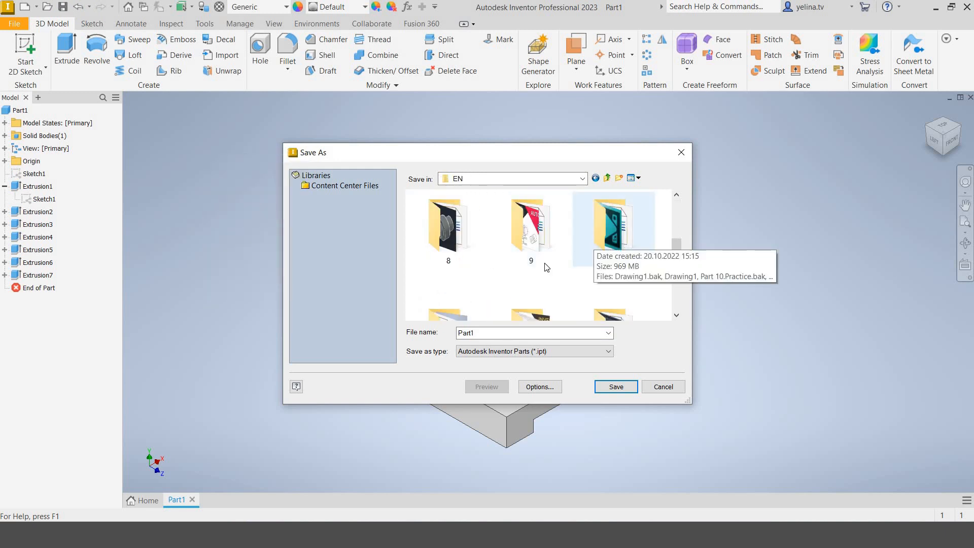
{"action": "double_click", "coordinate": [460, 283]}
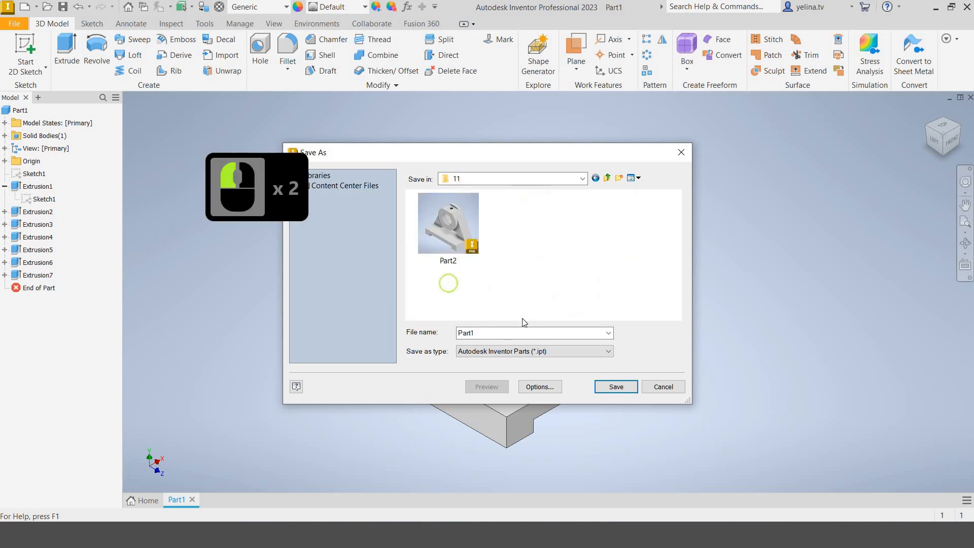
{"action": "left_click", "coordinate": [615, 387]}
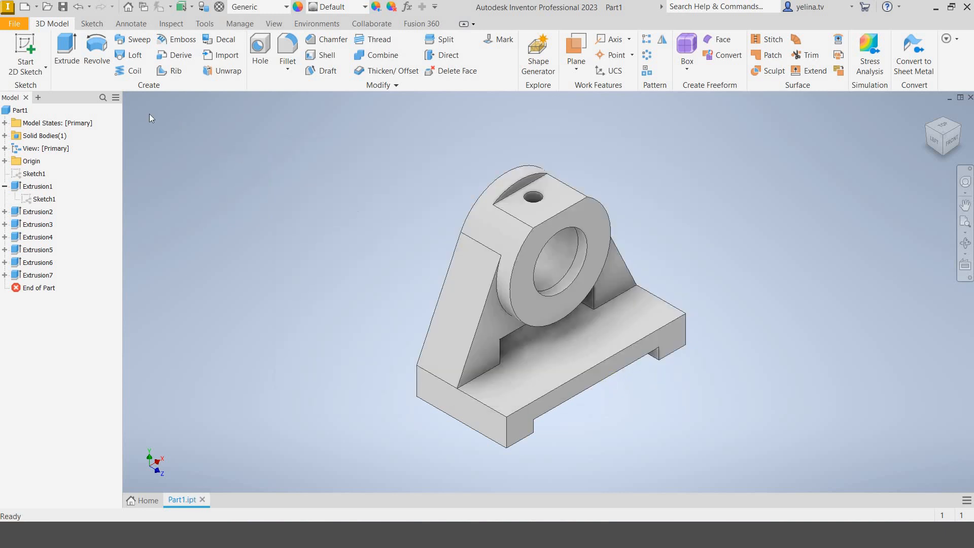
Step: Create a new drawing file for documenting the bracket
{"action": "left_click", "coordinate": [36, 6]}
{"action": "left_click", "coordinate": [51, 56]}
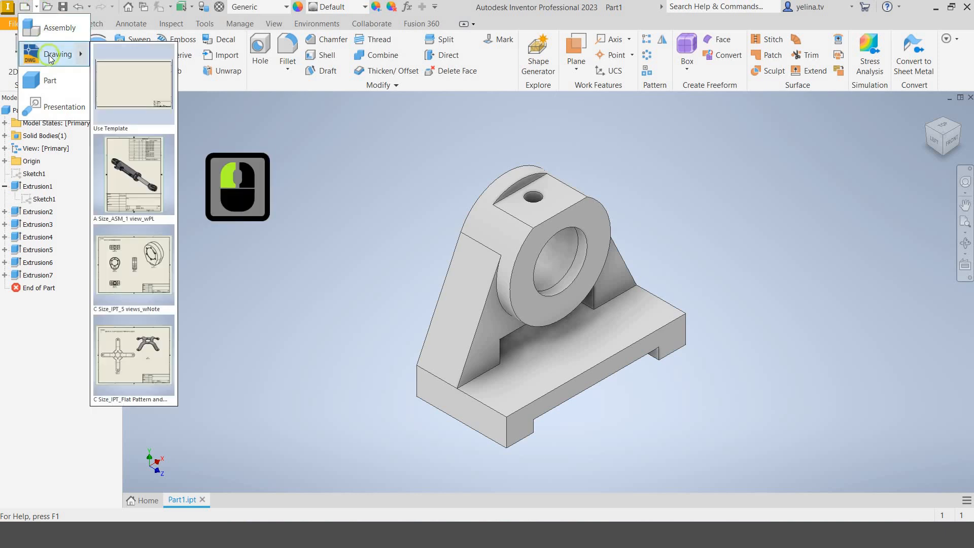
{"action": "left_click", "coordinate": [51, 58]}
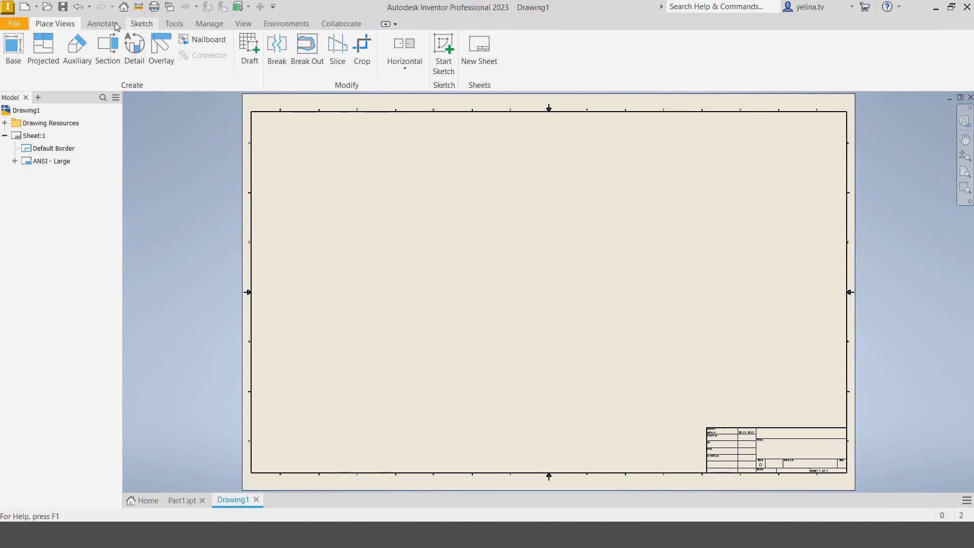
Step: Create a new local standard from Default Standard (ANSI), based on ANSI, and make it the active standard
{"action": "left_click", "coordinate": [207, 23]}
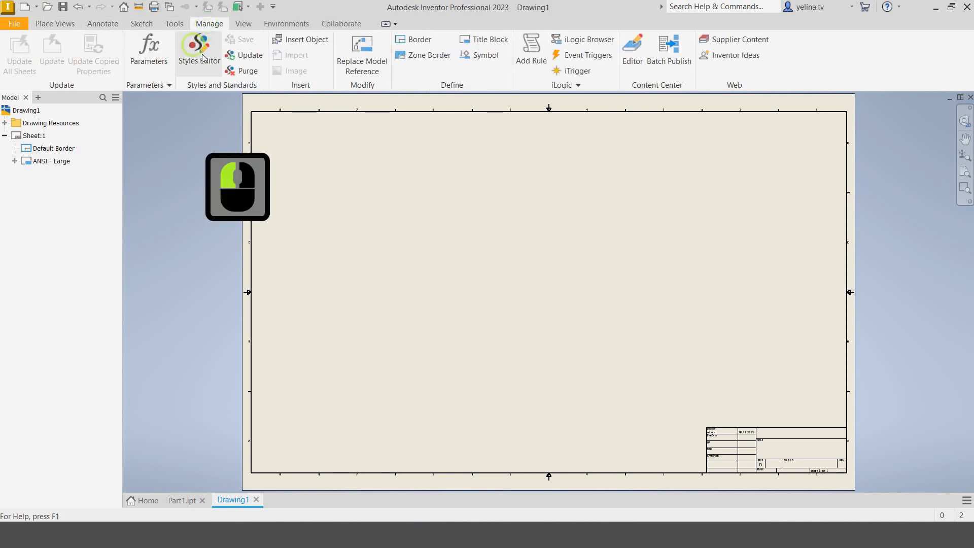
{"action": "left_click", "coordinate": [202, 54]}
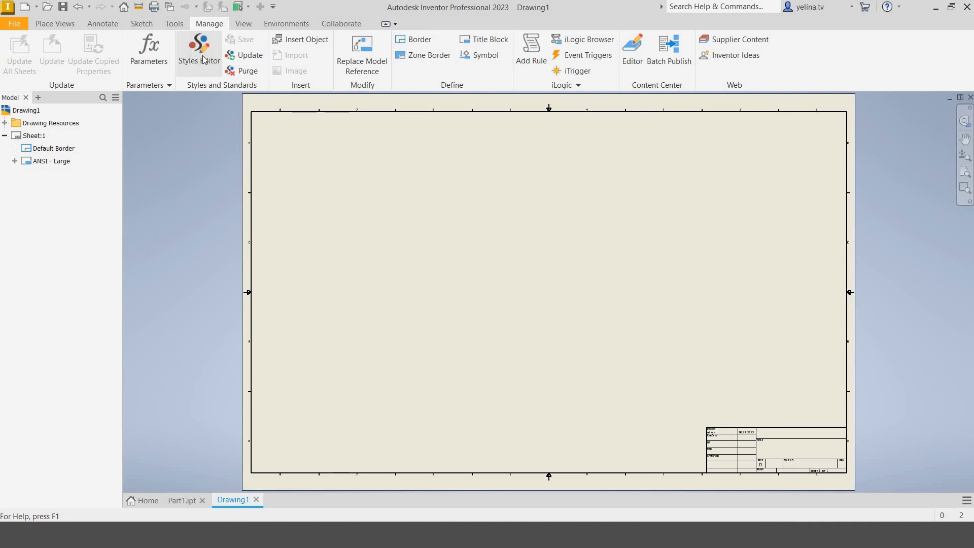
{"action": "left_click", "coordinate": [193, 134]}
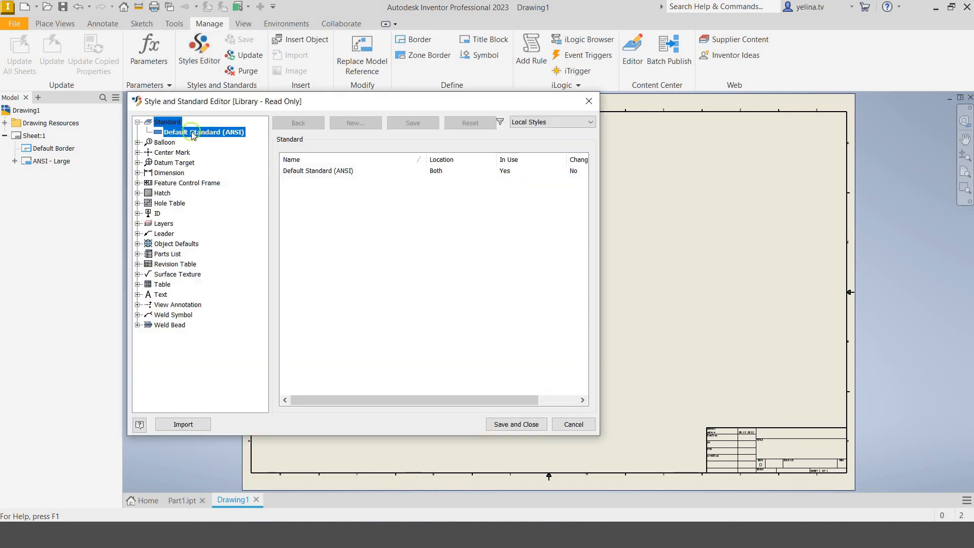
{"action": "right_click", "coordinate": [194, 135]}
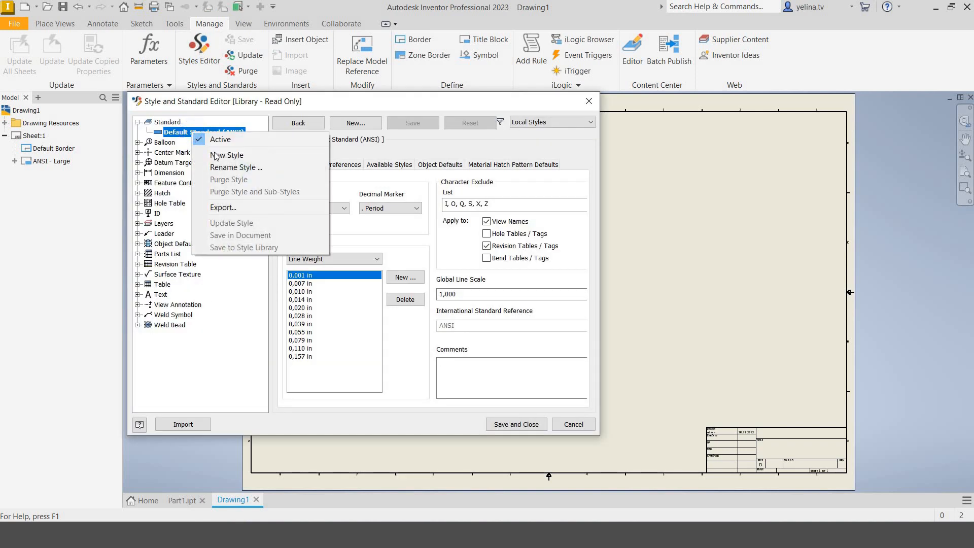
{"action": "left_click", "coordinate": [224, 155]}
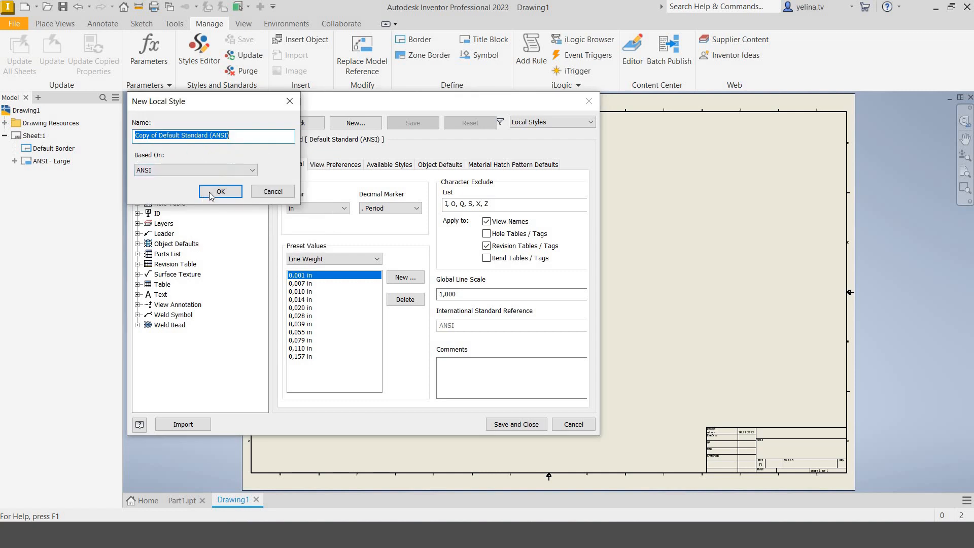
{"action": "left_click", "coordinate": [209, 193]}
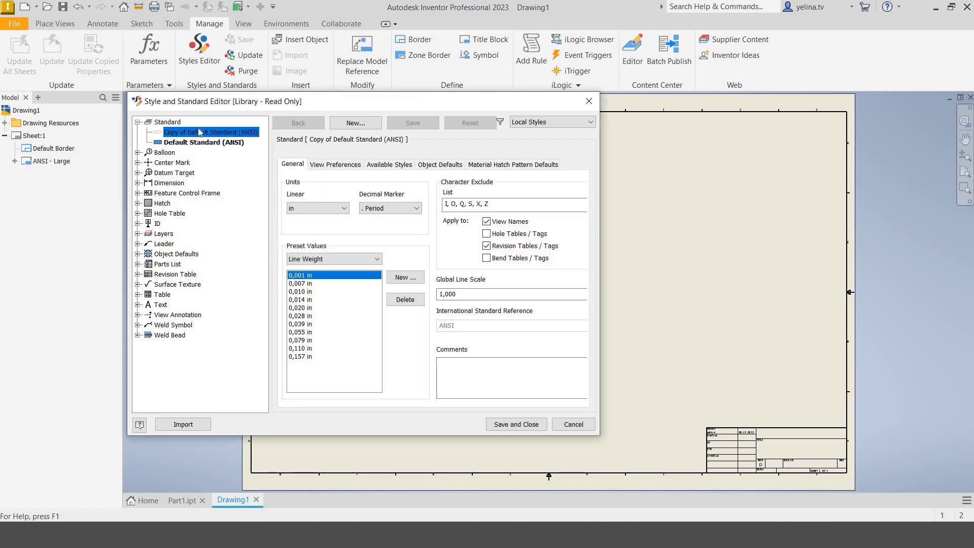
{"action": "double_click", "coordinate": [167, 134]}
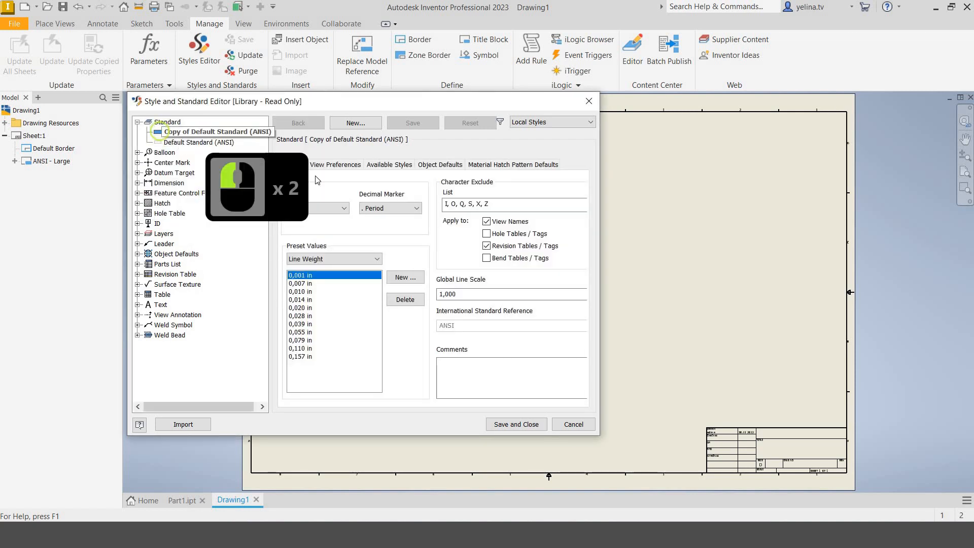
Step: Set the copied standard's projection type to First Angle, then save and close the style editor
{"action": "left_click", "coordinate": [336, 165]}
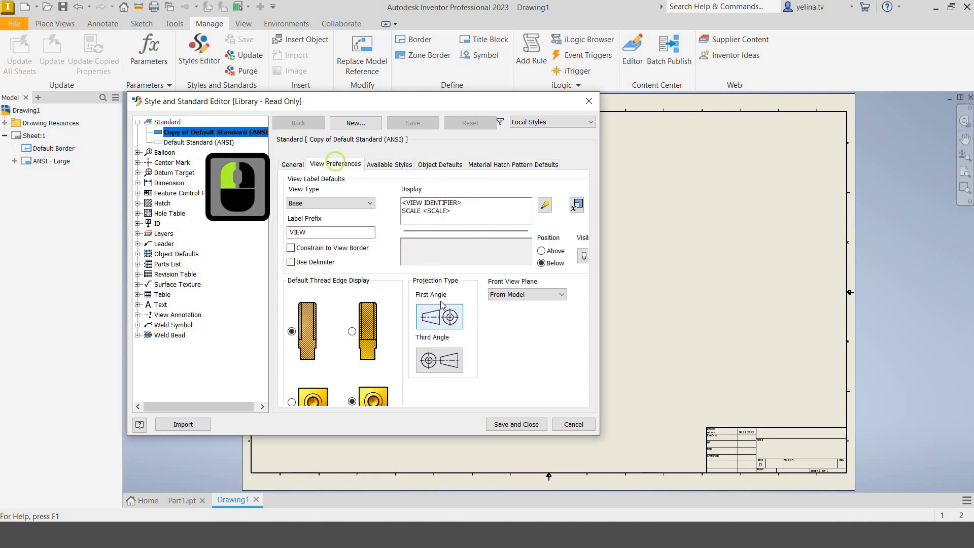
{"action": "left_click", "coordinate": [451, 324]}
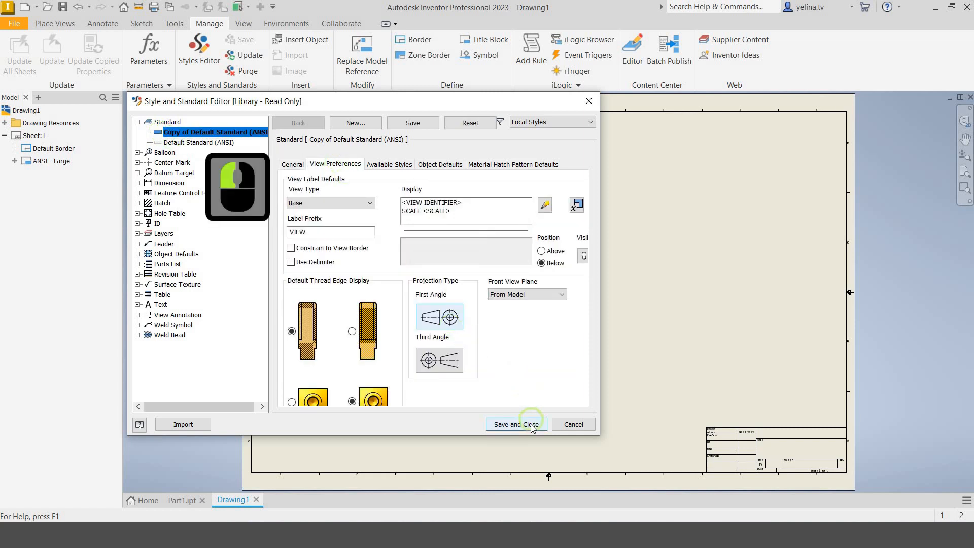
{"action": "left_click", "coordinate": [532, 425]}
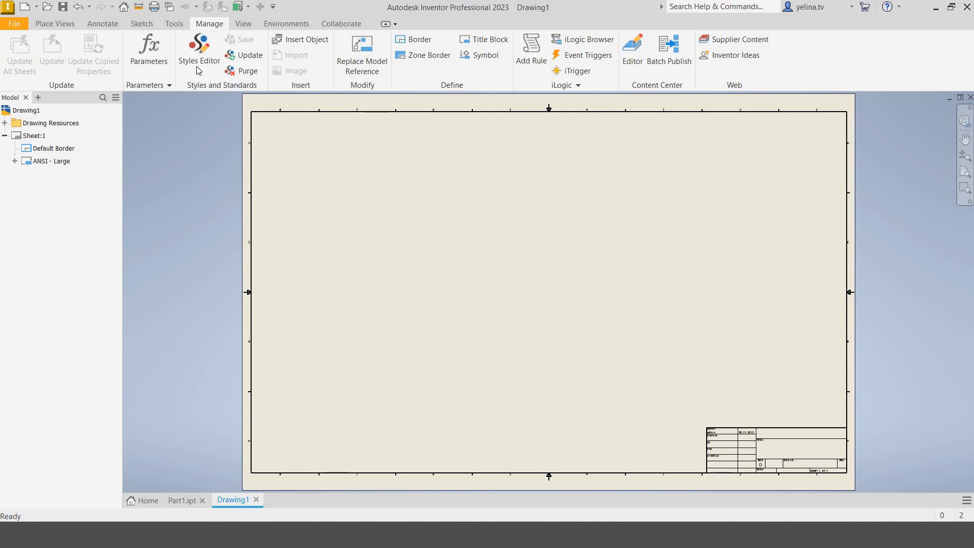
Step: Place a front base view of Part1 and add projected side and isometric views beside and diagonally below it
{"action": "left_click", "coordinate": [53, 24]}
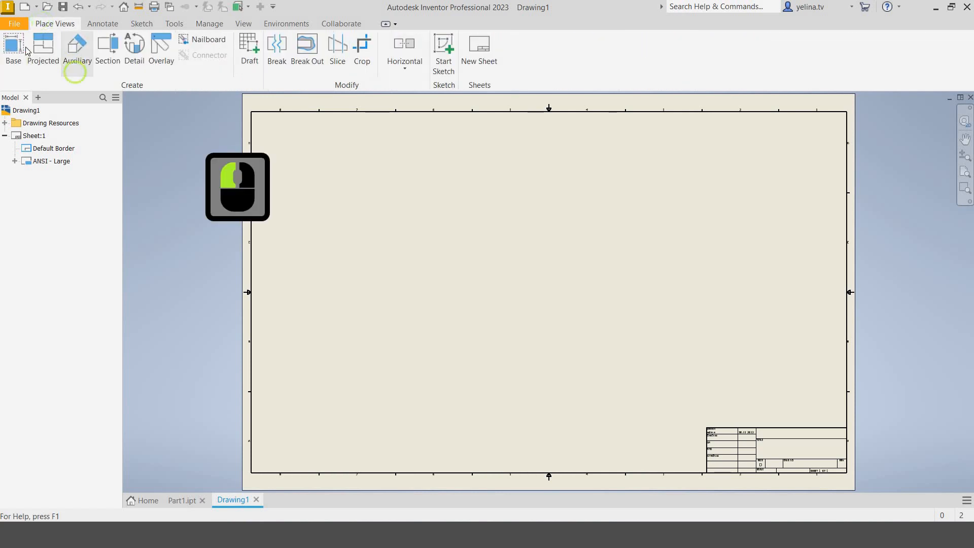
{"action": "left_click", "coordinate": [20, 49]}
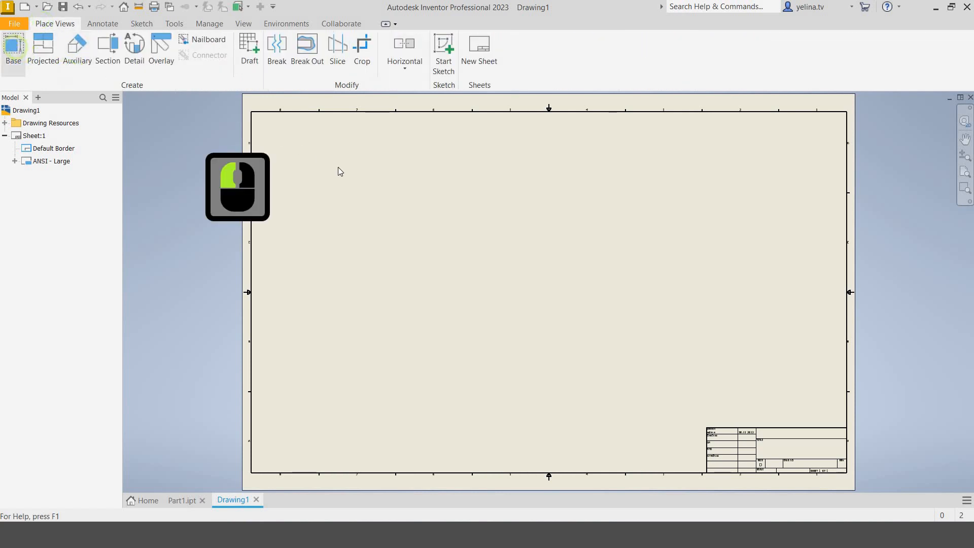
{"action": "left_click", "coordinate": [504, 208]}
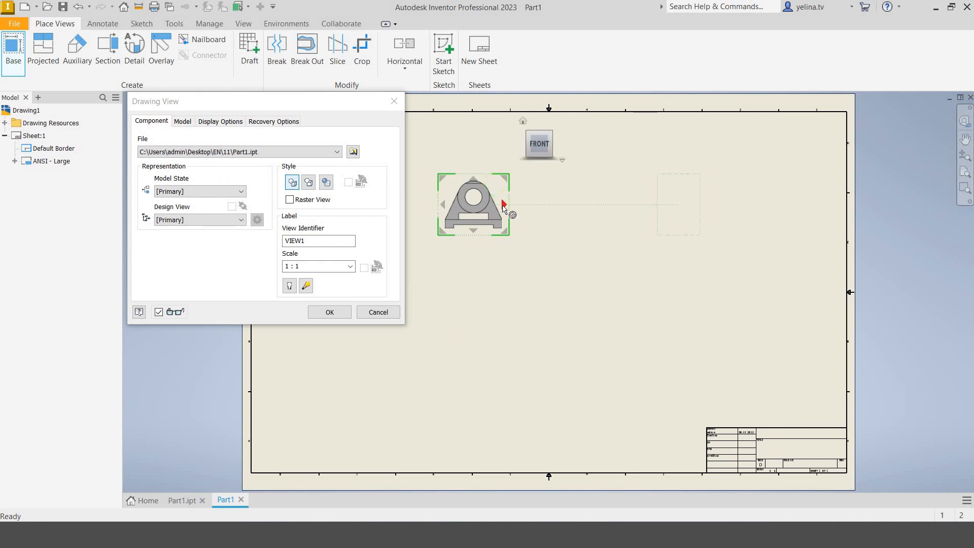
{"action": "left_click", "coordinate": [502, 206]}
{"action": "left_click", "coordinate": [474, 232]}
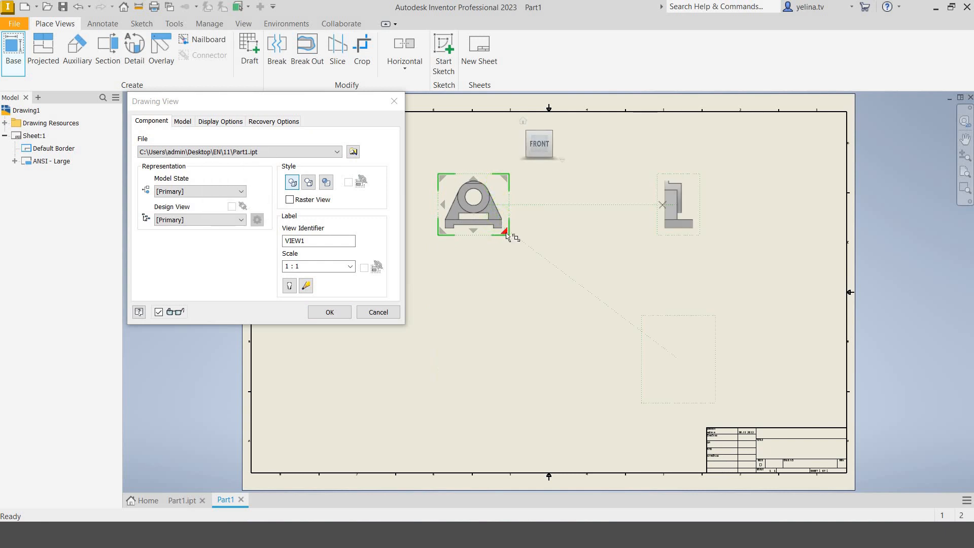
{"action": "left_click", "coordinate": [506, 234]}
Step: Move the isometric and side view previews closer to the front view
{"action": "left_click_drag", "start_coordinate": [653, 352], "coordinate": [577, 298]}
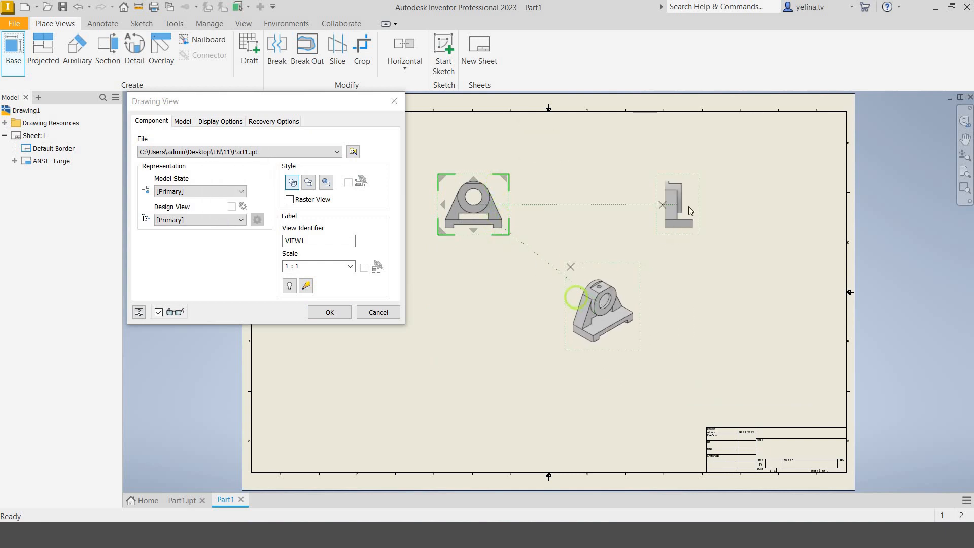
{"action": "left_click", "coordinate": [665, 203]}
{"action": "left_click_drag", "start_coordinate": [599, 193], "coordinate": [599, 193]}
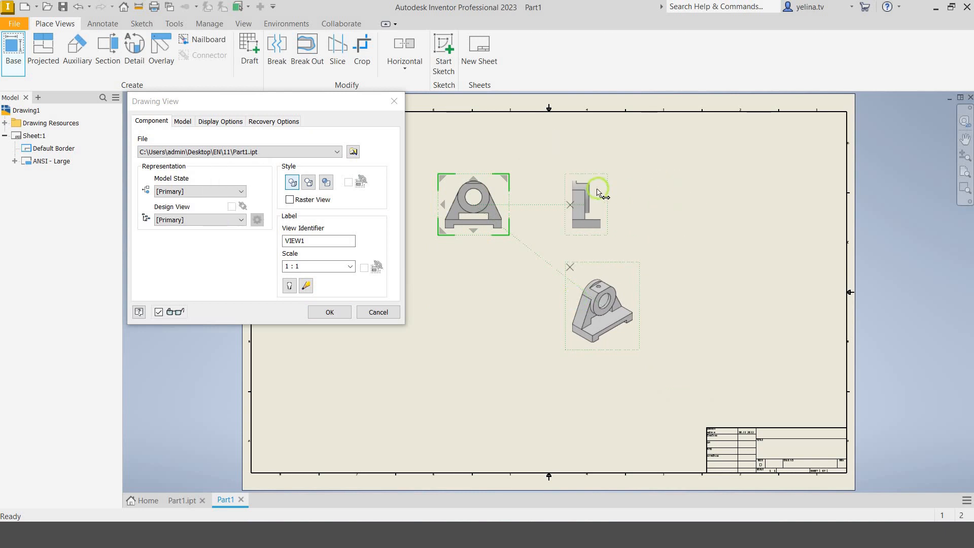
{"action": "left_click", "coordinate": [626, 229]}
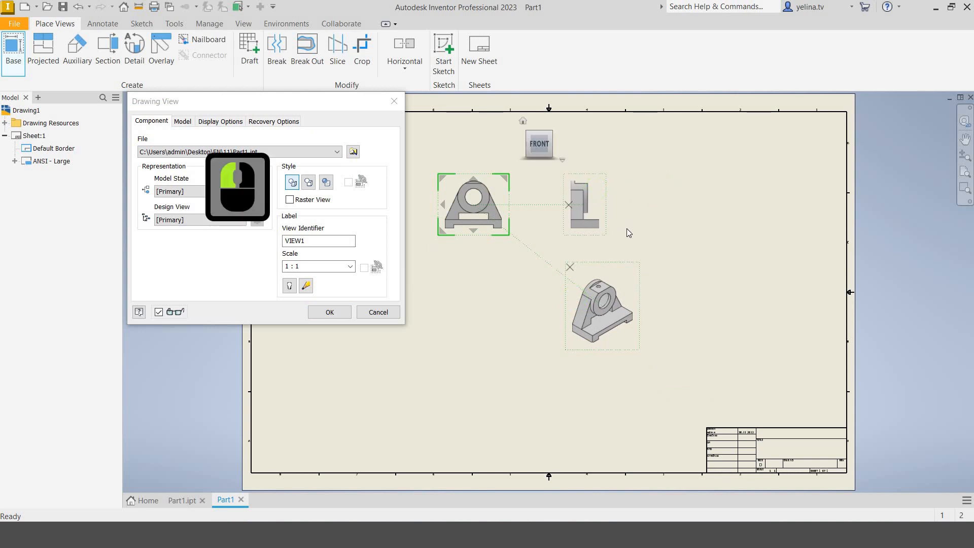
Step: Set the scale of the drawing views to 2 : 1
{"action": "left_click", "coordinate": [350, 267]}
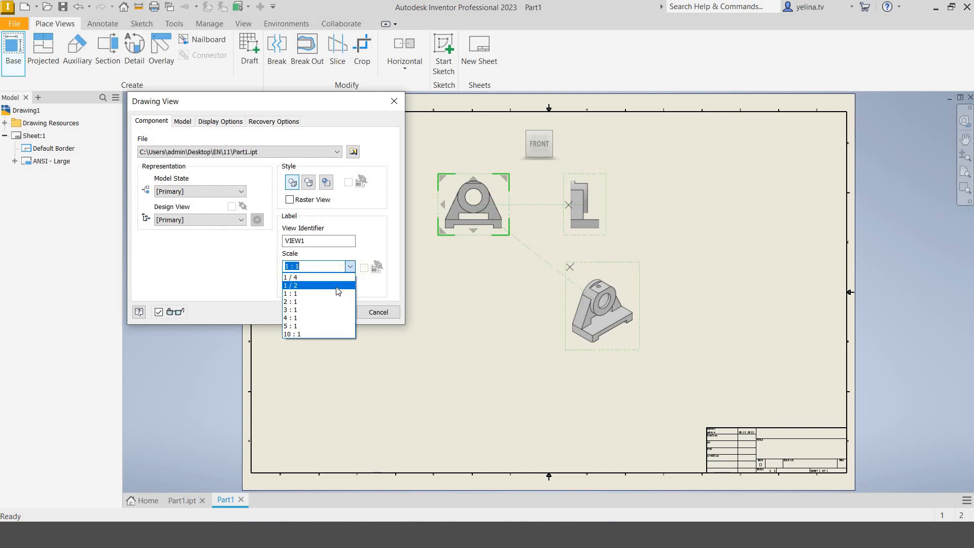
{"action": "left_click", "coordinate": [336, 288]}
{"action": "left_click", "coordinate": [354, 269]}
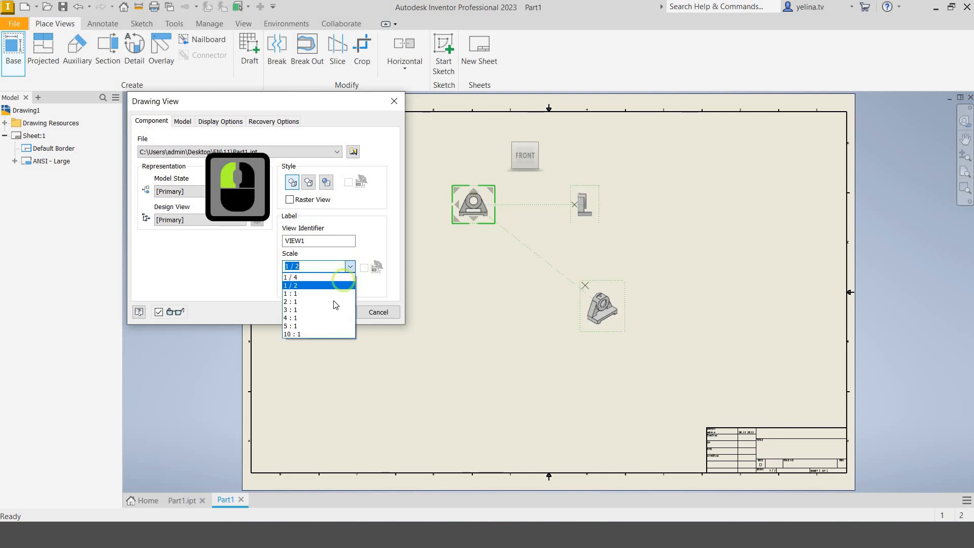
{"action": "left_click", "coordinate": [333, 301]}
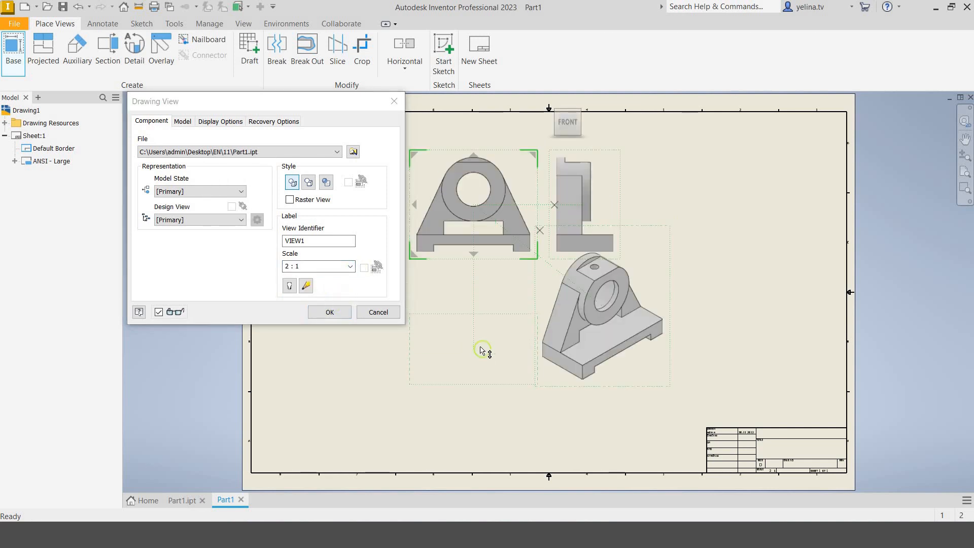
Step: Add a projected top view below the front view and generate all four drawing views
{"action": "left_click", "coordinate": [480, 347]}
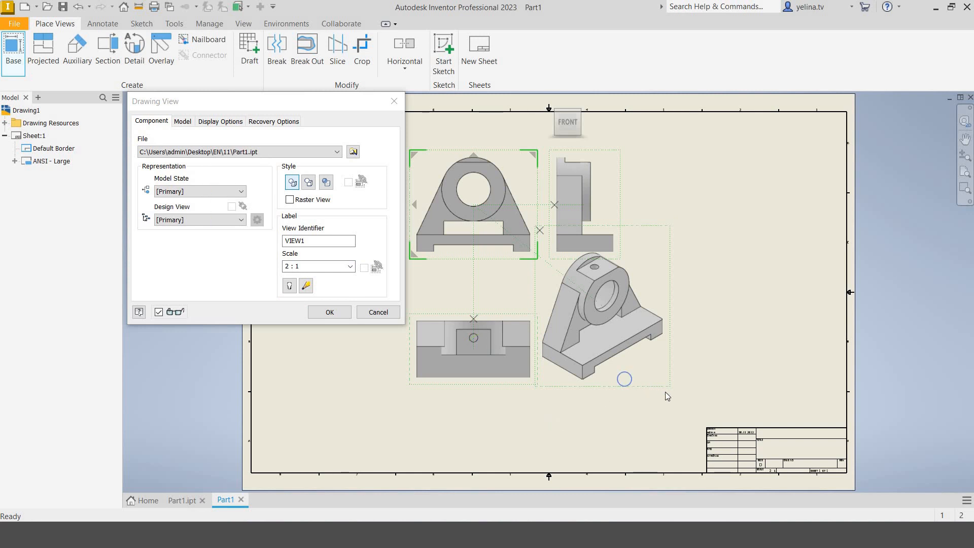
{"action": "right_click", "coordinate": [627, 376]}
{"action": "left_click", "coordinate": [666, 375]}
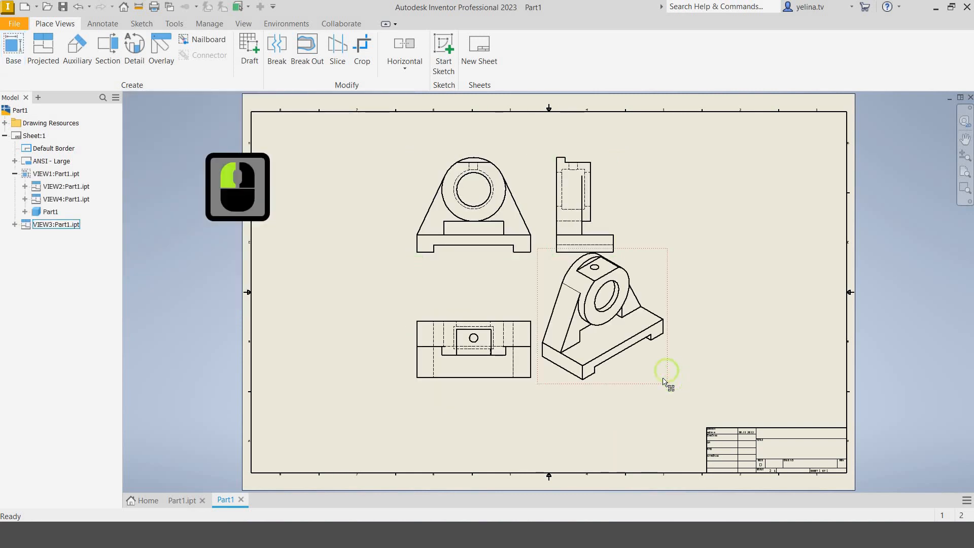
Step: Move the isometric view toward the title block and the side view farther from the front view to space them out
{"action": "left_click_drag", "start_coordinate": [747, 400], "coordinate": [604, 274]}
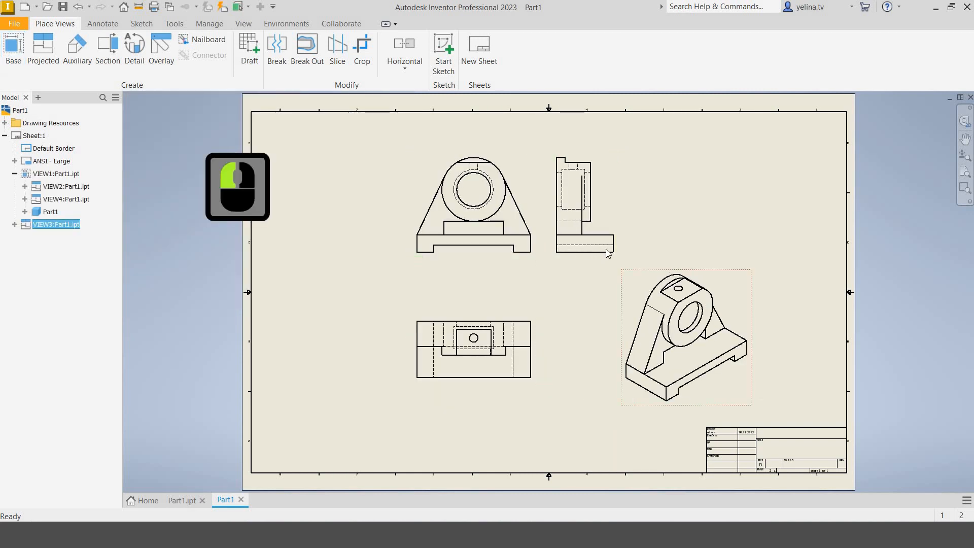
{"action": "left_click_drag", "start_coordinate": [618, 205], "coordinate": [659, 205]}
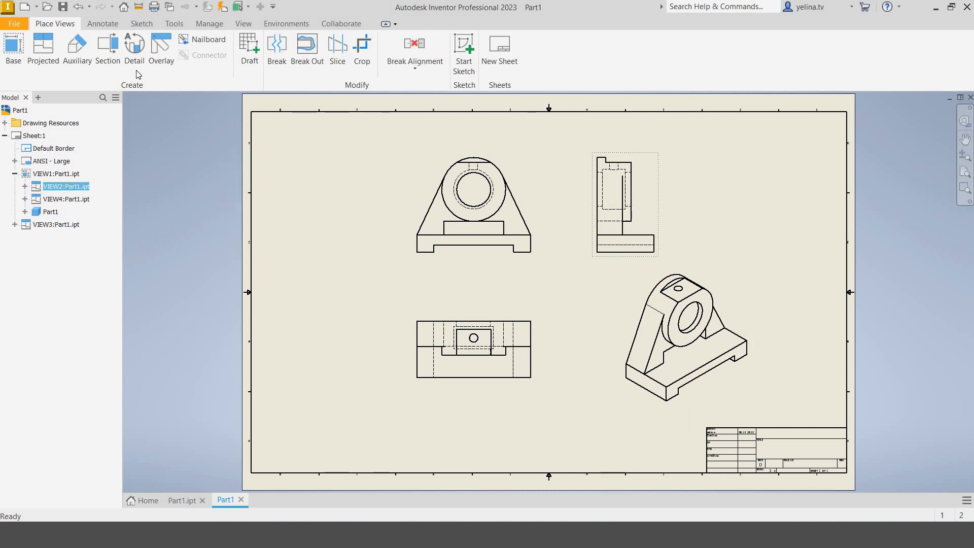
Step: Set the Default (ANSI) dimension style's linear units to mm, turn off linear trailing zeros, and save the style
{"action": "left_click", "coordinate": [102, 23]}
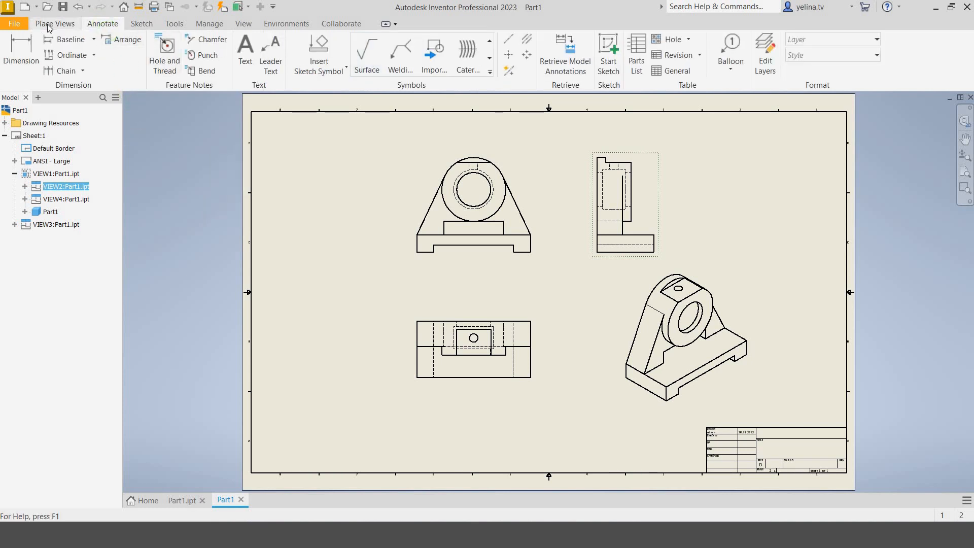
{"action": "left_click", "coordinate": [209, 23]}
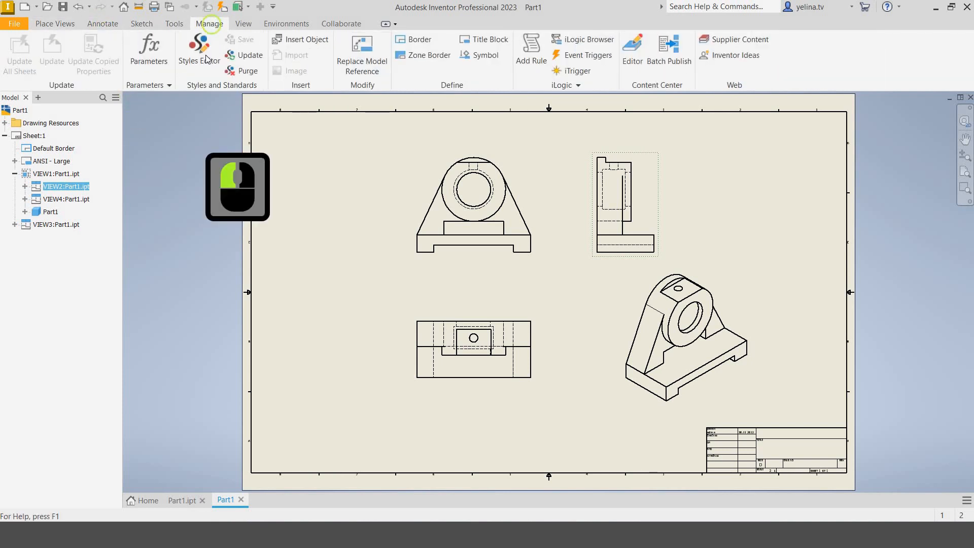
{"action": "left_click", "coordinate": [245, 133]}
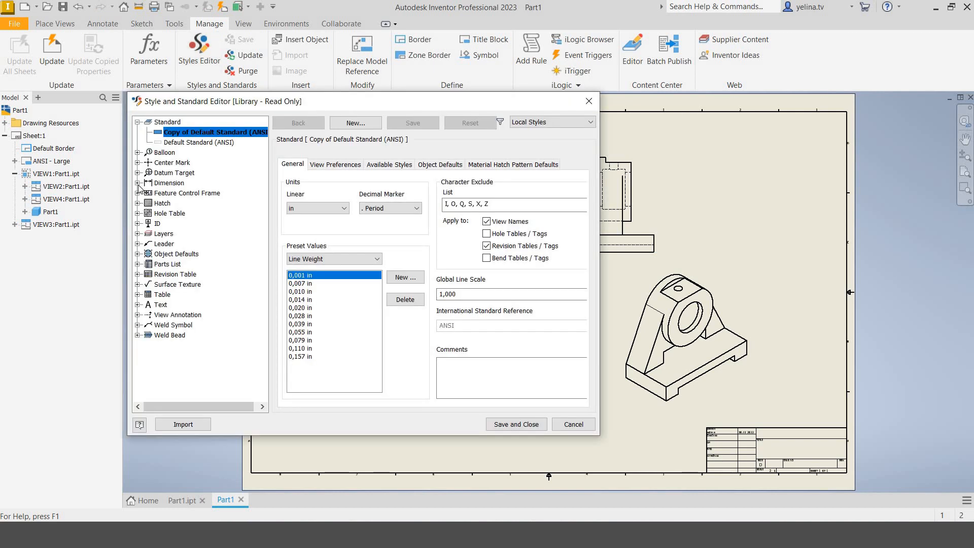
{"action": "left_click", "coordinate": [138, 182]}
{"action": "left_click", "coordinate": [162, 234]}
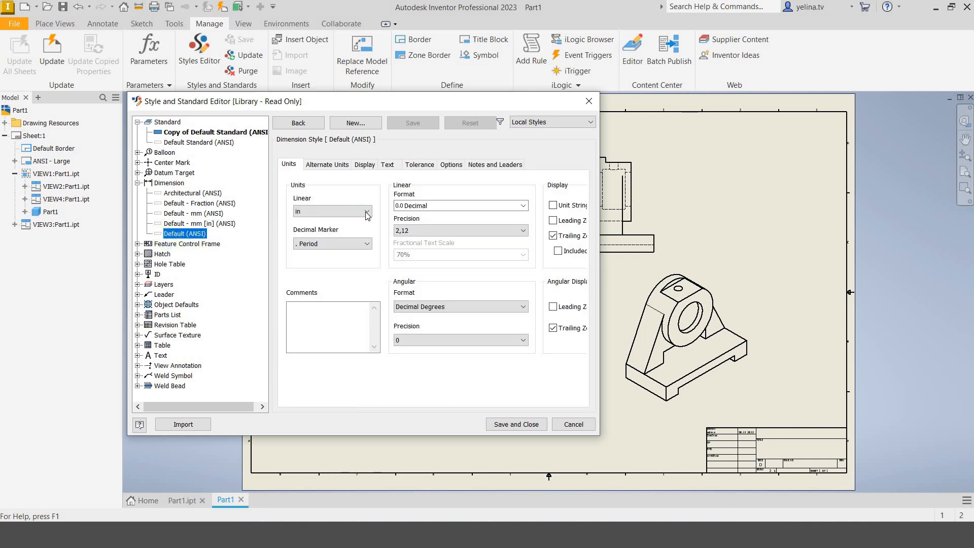
{"action": "left_click", "coordinate": [355, 212]}
{"action": "left_click", "coordinate": [356, 247]}
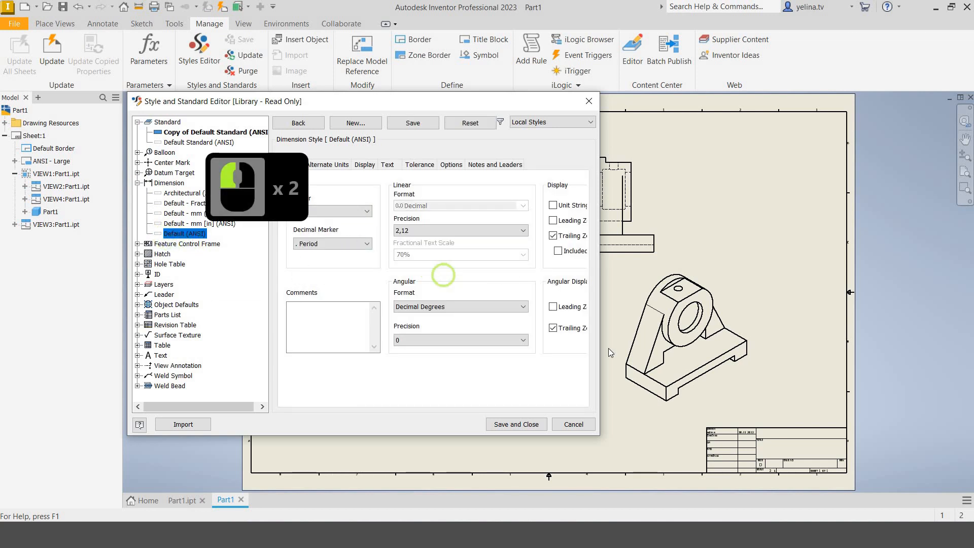
{"action": "left_click_drag", "start_coordinate": [712, 336], "coordinate": [709, 337]}
{"action": "left_click", "coordinate": [586, 236]}
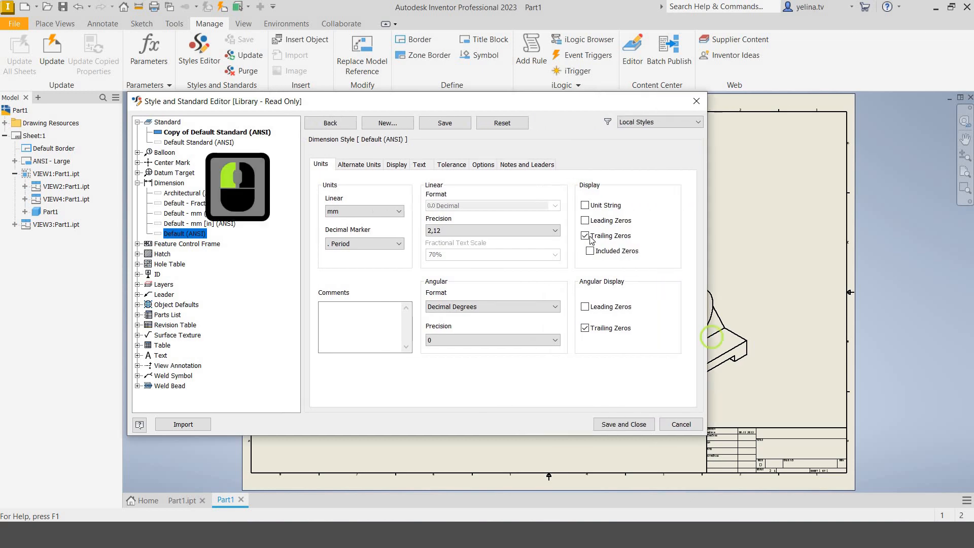
{"action": "left_click", "coordinate": [641, 425]}
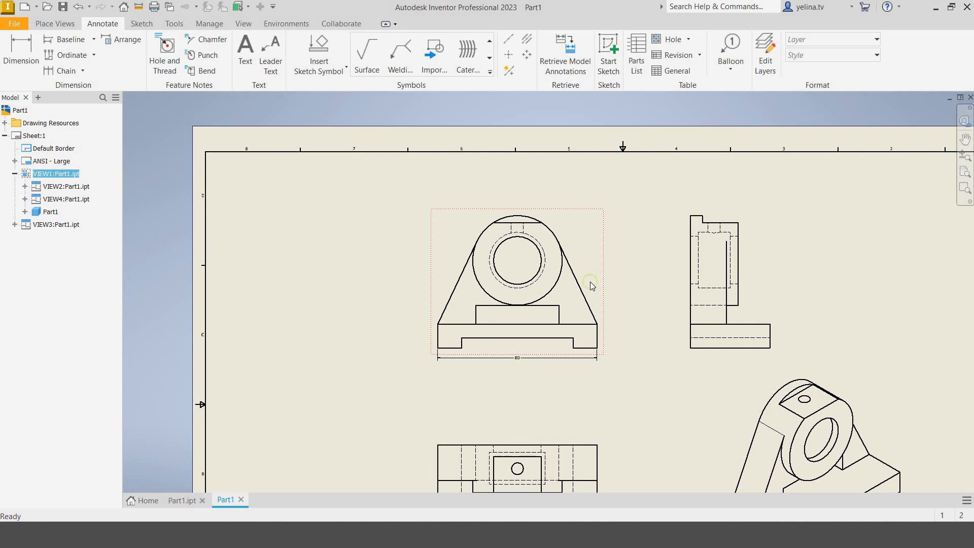
Step: Change the scale of the front view to 1 : 1
{"action": "left_click", "coordinate": [590, 282]}
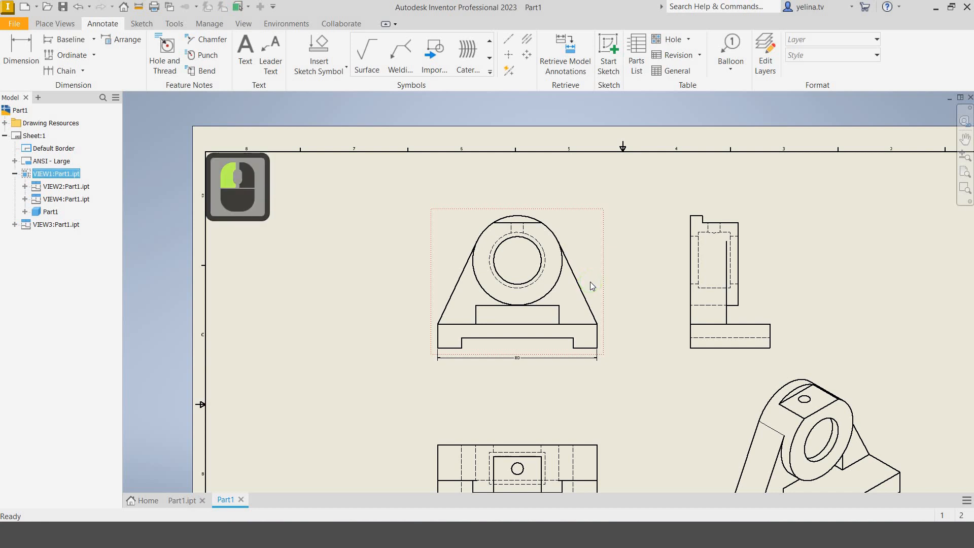
{"action": "right_click", "coordinate": [589, 282]}
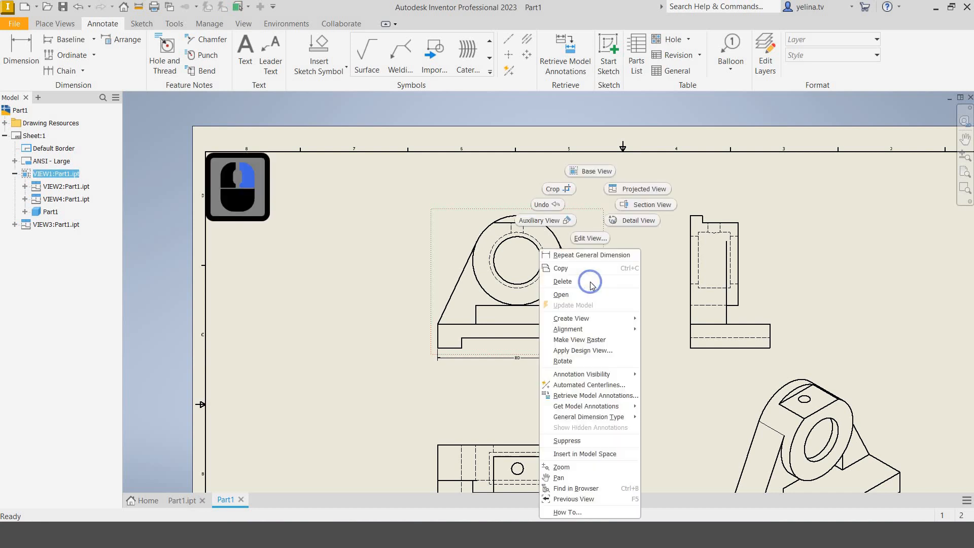
{"action": "left_click", "coordinate": [595, 239]}
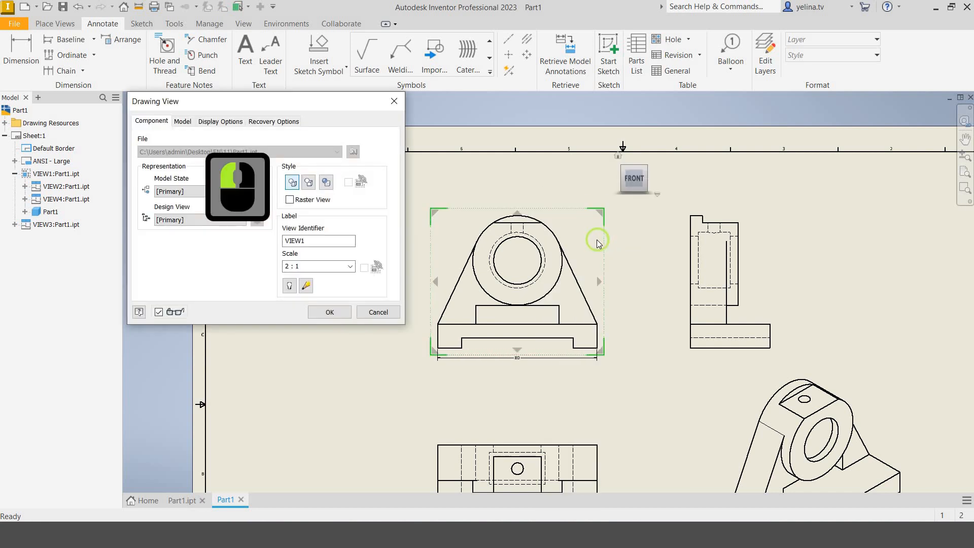
{"action": "left_click", "coordinate": [350, 267]}
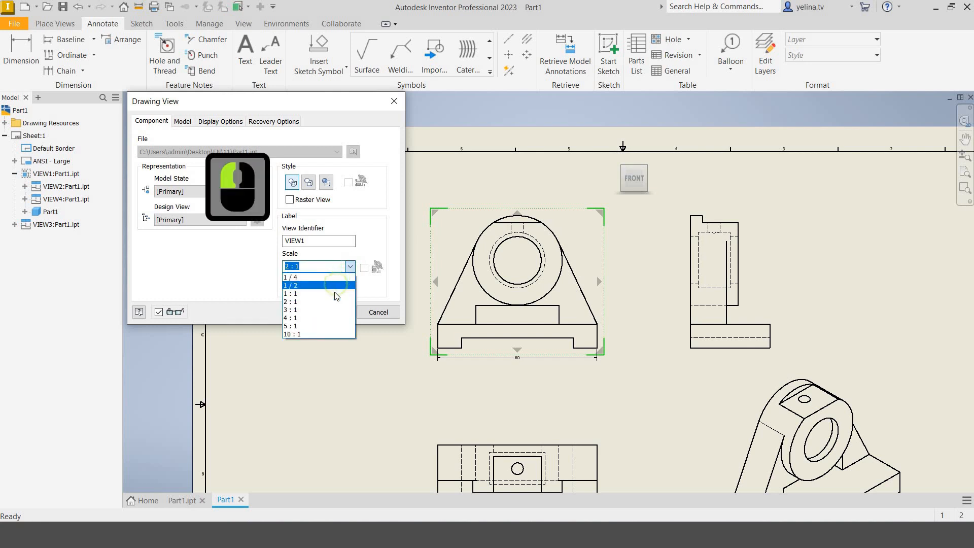
{"action": "left_click", "coordinate": [335, 293]}
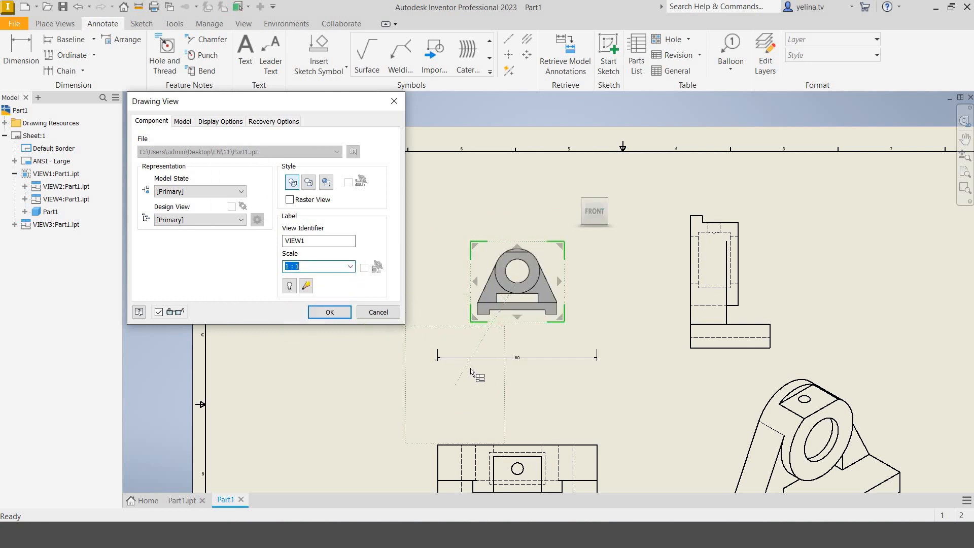
{"action": "left_click", "coordinate": [329, 312]}
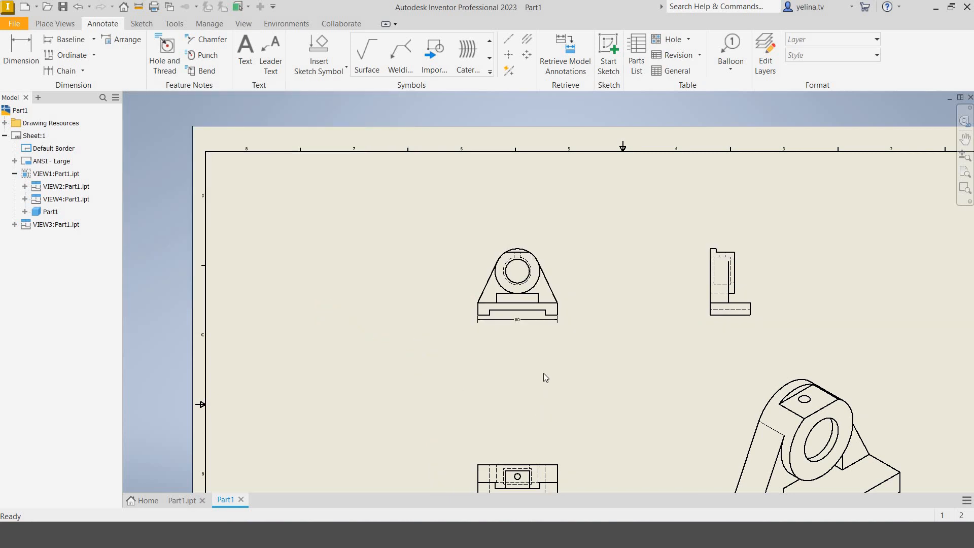
Step: Move the top view up to just below the front view and bring the side view closer to the front view
{"action": "scroll", "coordinate": [541, 370], "scroll_direction": "up", "scroll_amount": 1}
{"action": "left_click_drag", "start_coordinate": [548, 464], "coordinate": [735, 305]}
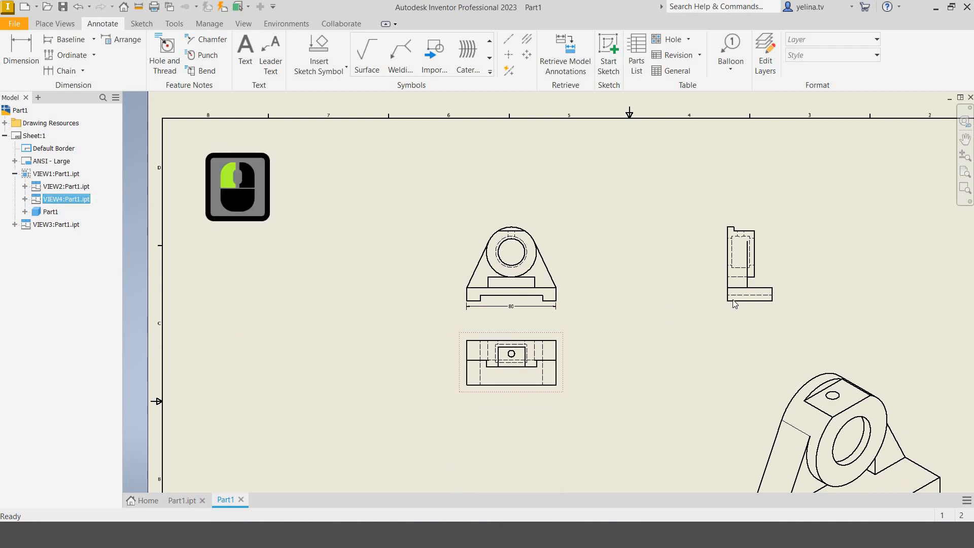
{"action": "left_click", "coordinate": [733, 294]}
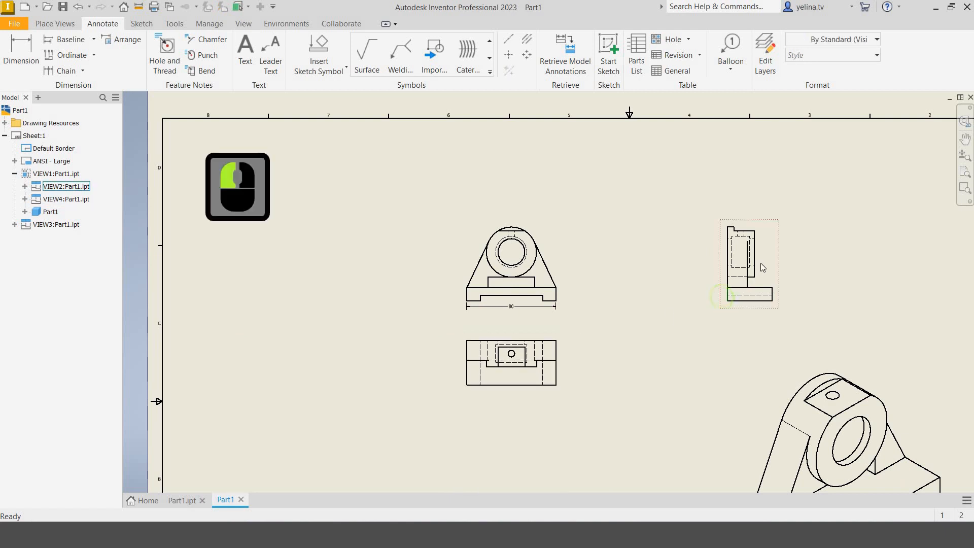
{"action": "left_click", "coordinate": [704, 271]}
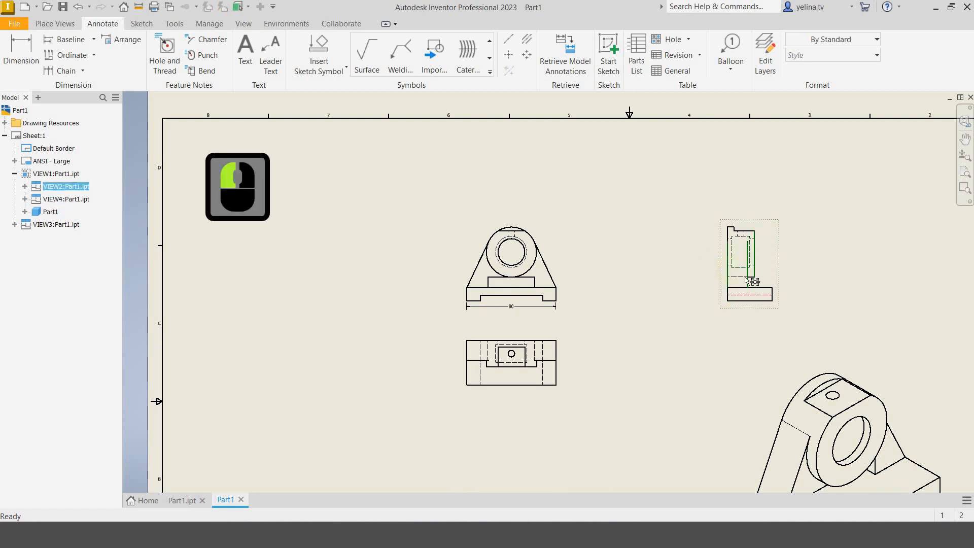
{"action": "left_click_drag", "start_coordinate": [750, 281], "coordinate": [715, 388]}
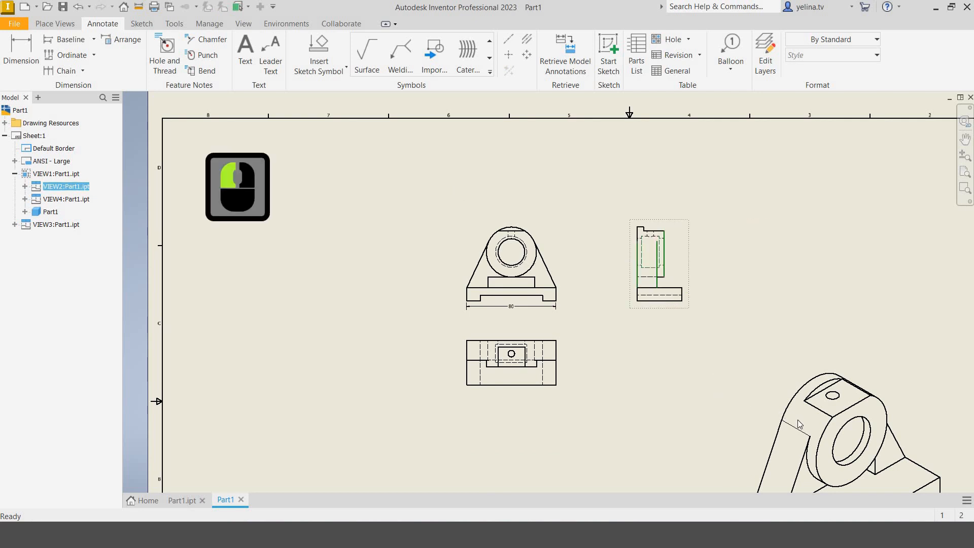
Step: Set the isometric view's scale to 1 : 1 and move it to just below the side view
{"action": "left_click", "coordinate": [770, 397]}
{"action": "right_click", "coordinate": [770, 397]}
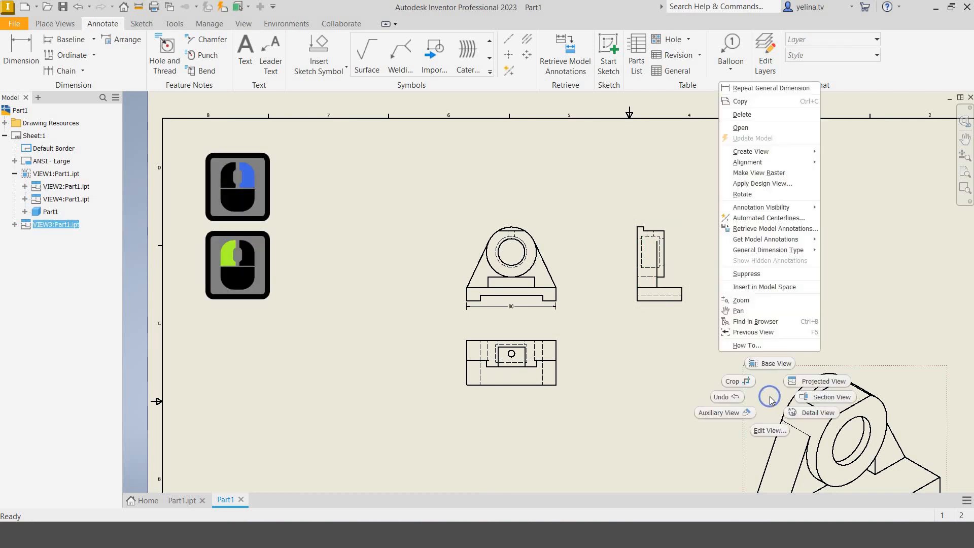
{"action": "left_click", "coordinate": [775, 432]}
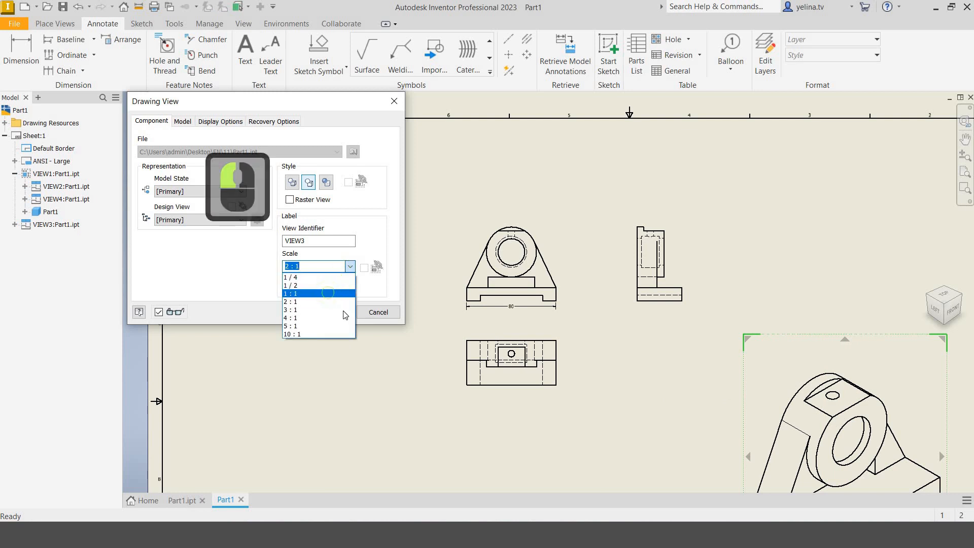
{"action": "left_click", "coordinate": [334, 301]}
{"action": "left_click", "coordinate": [342, 310]}
{"action": "left_click_drag", "start_coordinate": [812, 421], "coordinate": [653, 339]}
{"action": "left_click", "coordinate": [781, 366]}
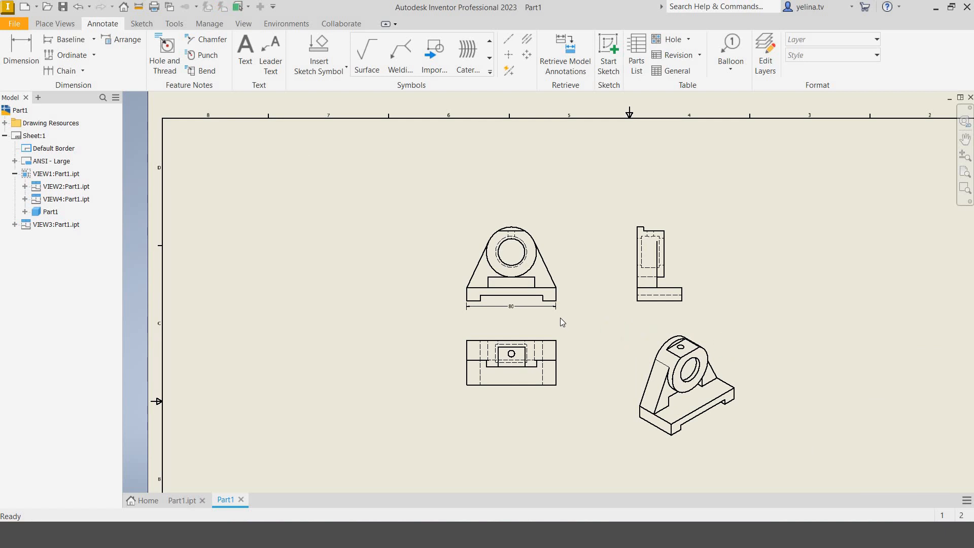
Step: Delete the overall width dimension below the front view
{"action": "left_click", "coordinate": [539, 306]}
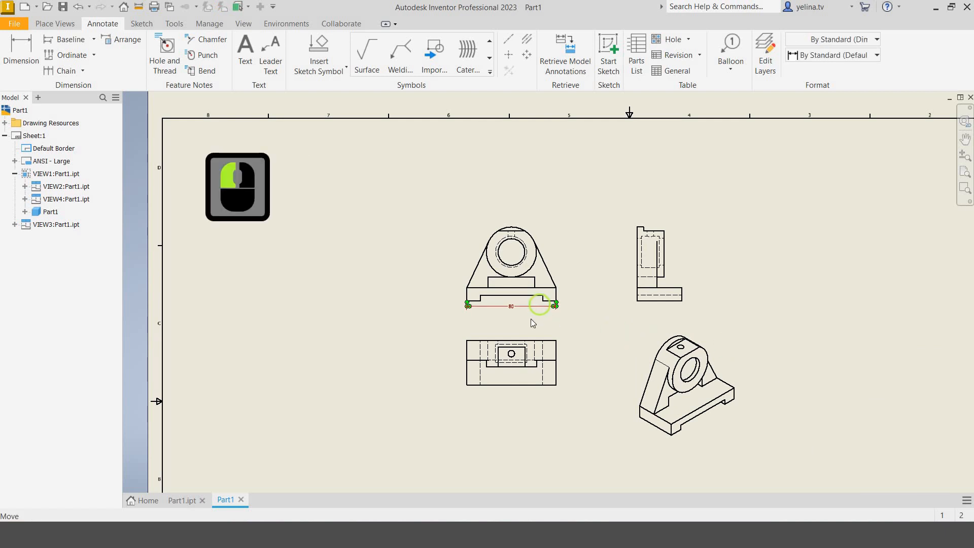
{"action": "key", "text": "Delete"}
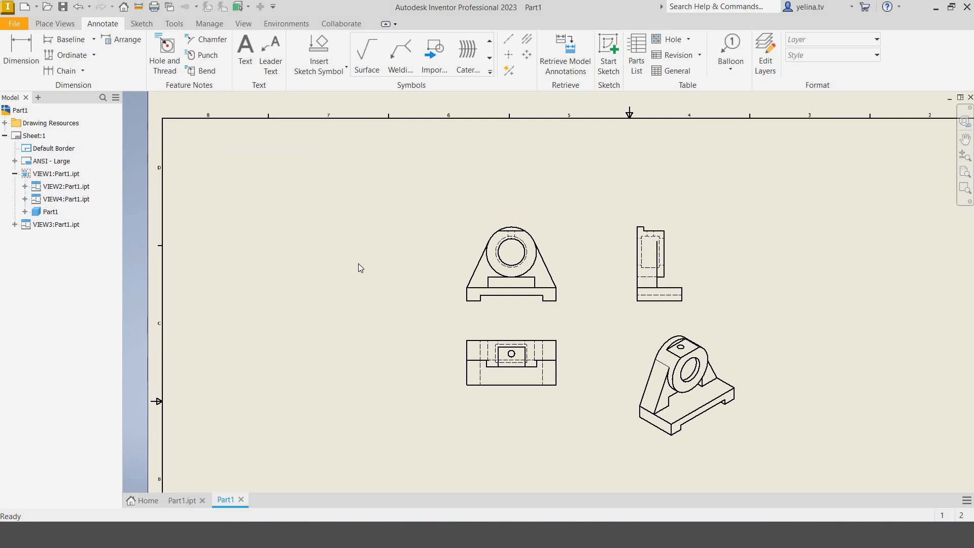
{"action": "left_click", "coordinate": [23, 51]}
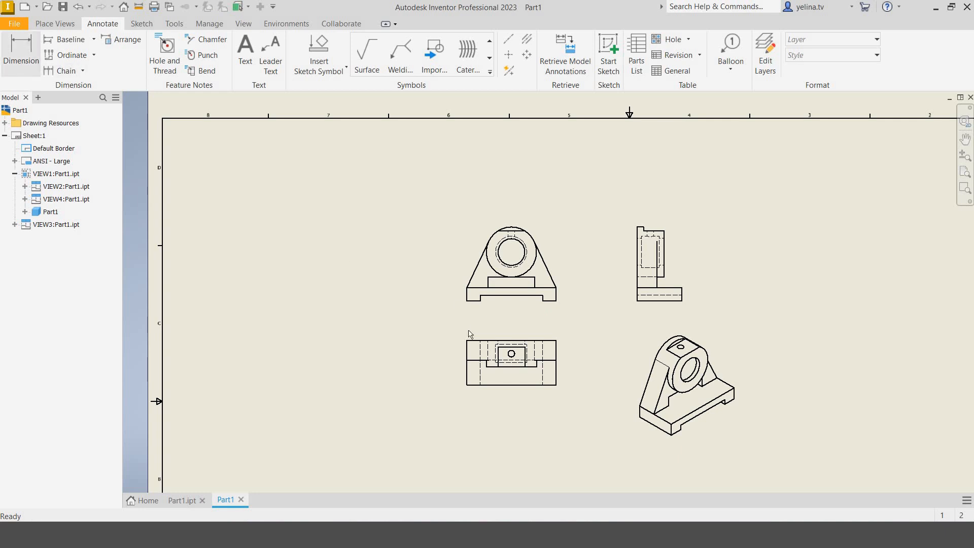
{"action": "right_click", "coordinate": [491, 301]}
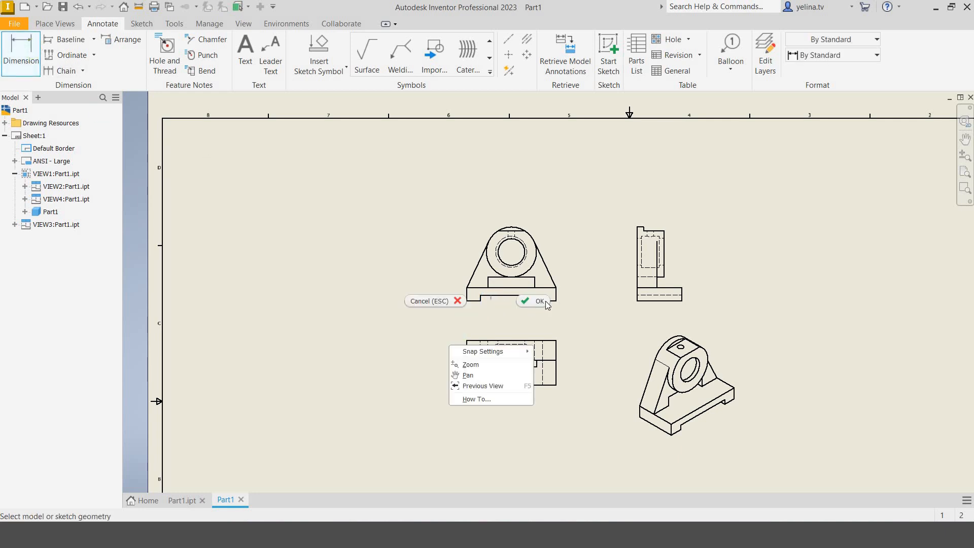
{"action": "left_click", "coordinate": [502, 298]}
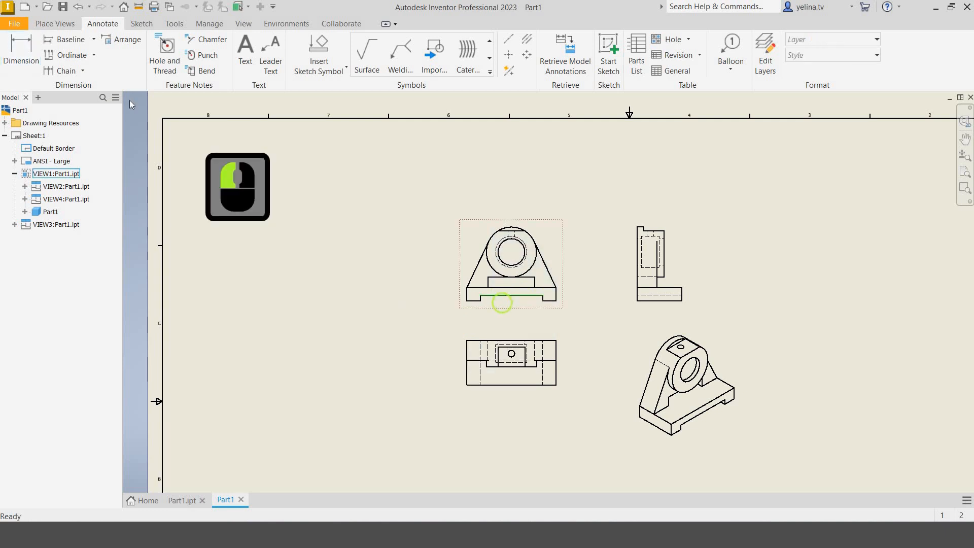
Step: Dimension the bottom slot's width and the base's overall width, stacking both dimensions below the front view
{"action": "key", "text": "d"}
{"action": "left_click", "coordinate": [491, 300]}
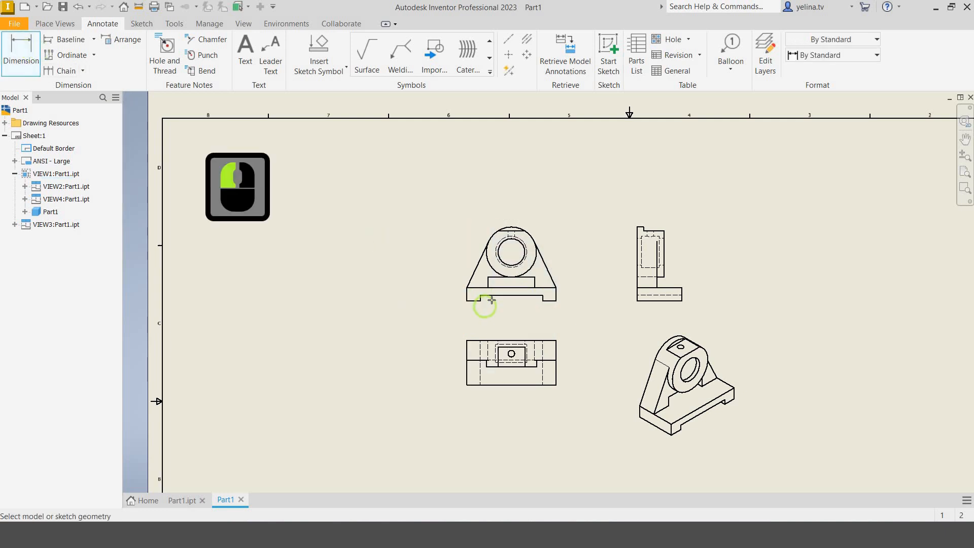
{"action": "left_click", "coordinate": [495, 303]}
{"action": "left_click", "coordinate": [468, 303]}
{"action": "left_click", "coordinate": [557, 302]}
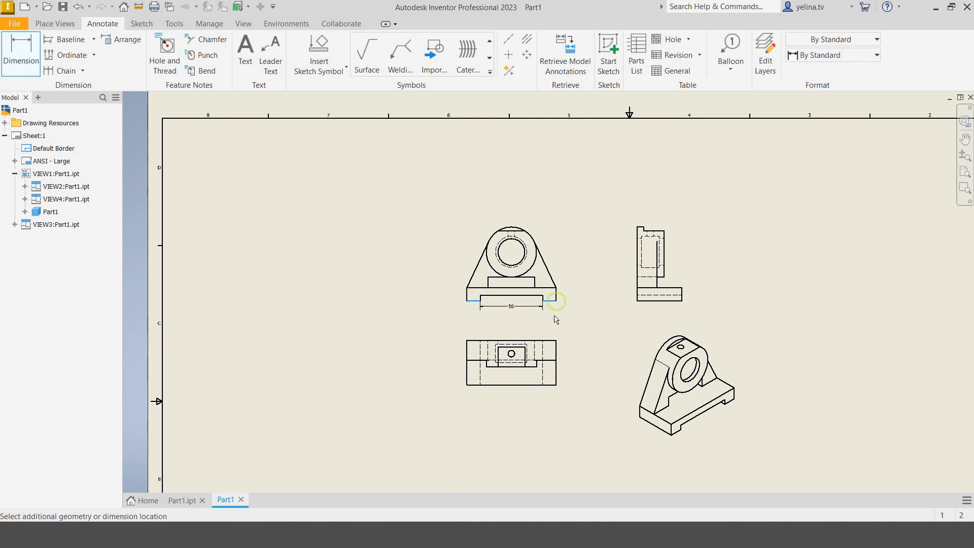
{"action": "left_click", "coordinate": [554, 316]}
Step: Dimension the height of the base plate along its left edge in the front view
{"action": "left_click", "coordinate": [466, 317]}
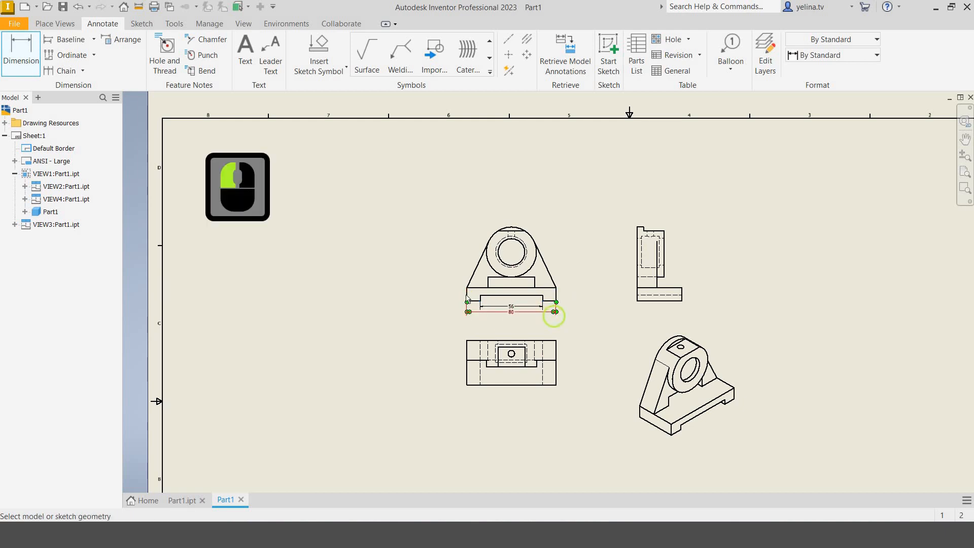
{"action": "scroll", "coordinate": [459, 298], "scroll_direction": "down", "scroll_amount": 2}
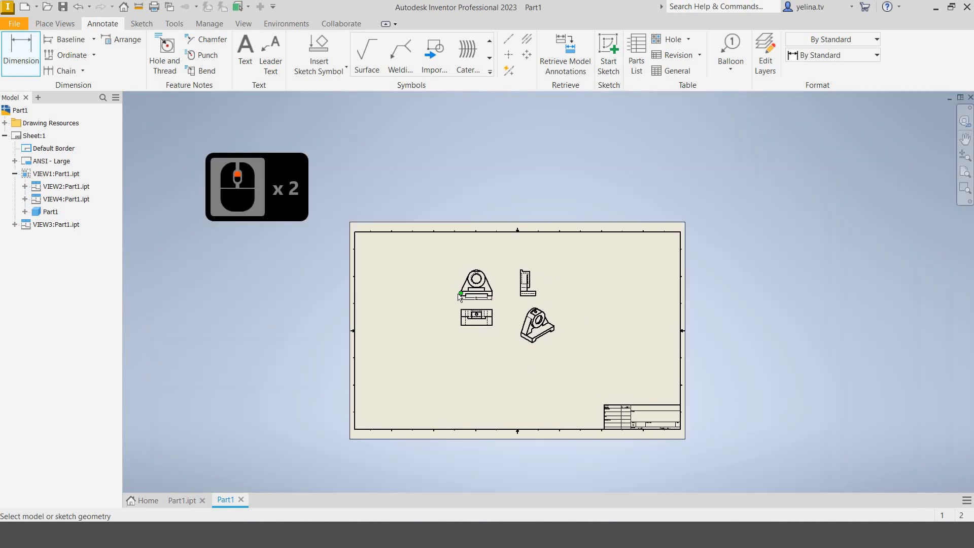
{"action": "scroll", "coordinate": [463, 302], "scroll_direction": "up", "scroll_amount": 3}
{"action": "left_click", "coordinate": [466, 303]}
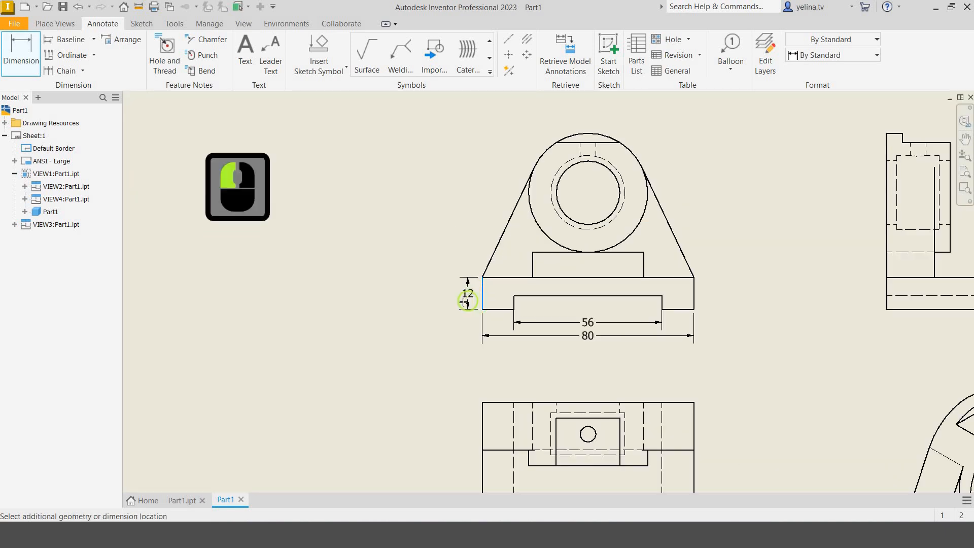
{"action": "left_click", "coordinate": [463, 301]}
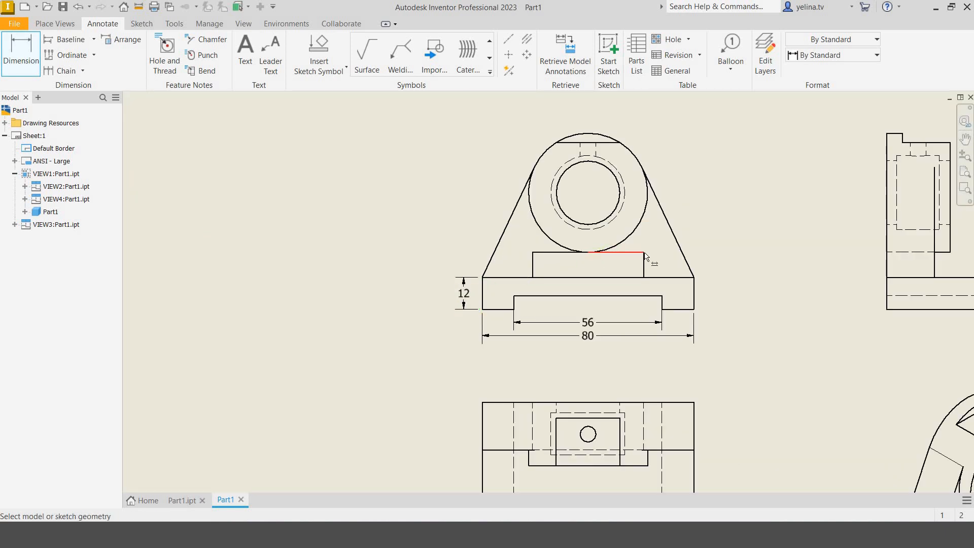
Step: Dimension the width of the rectangular block above the base in the front view, placing the dimension inside the block
{"action": "left_click", "coordinate": [563, 262]}
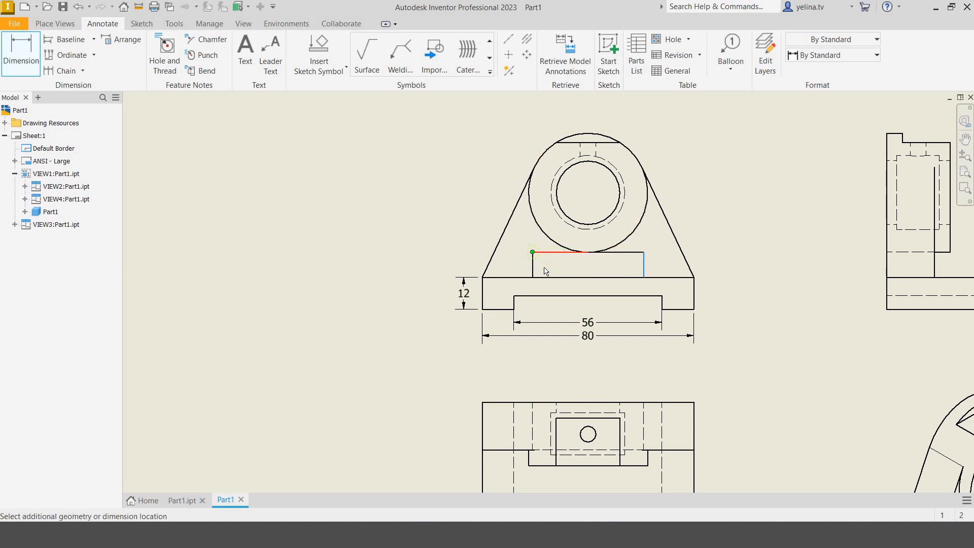
{"action": "left_click", "coordinate": [542, 264]}
{"action": "left_click", "coordinate": [585, 256]}
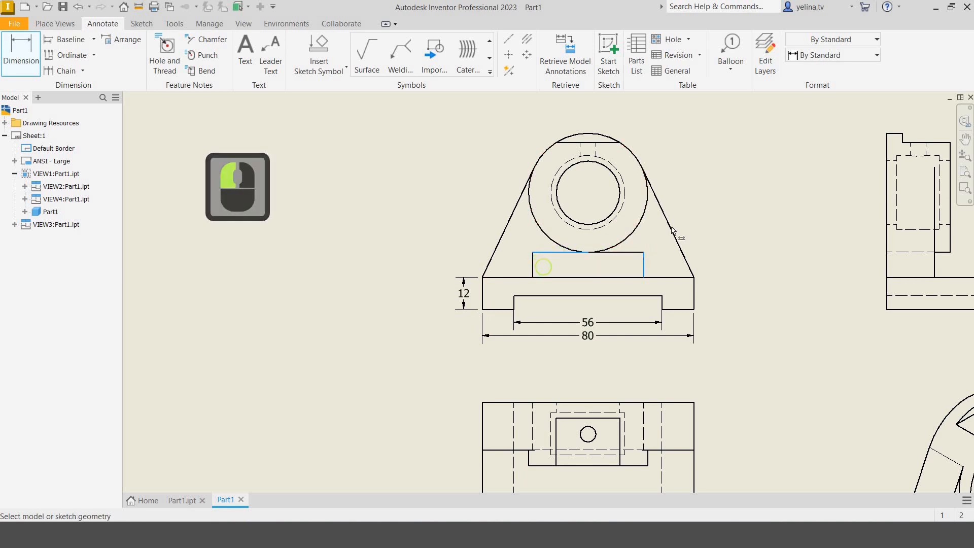
Step: Dimension the diameter of the solid inner bore circle in the front view, placing the dimension outside the boss at its upper right
{"action": "left_click", "coordinate": [607, 203]}
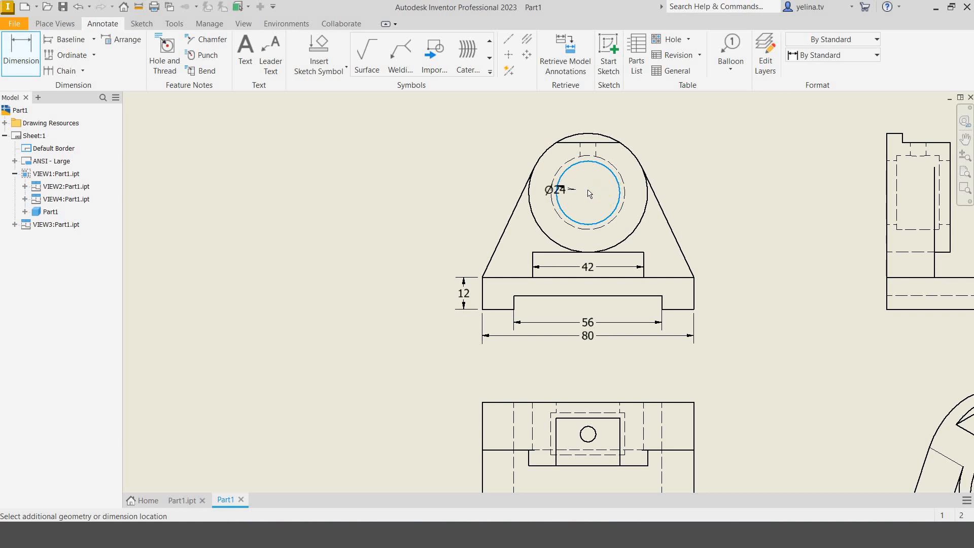
{"action": "left_click", "coordinate": [627, 195]}
{"action": "left_click", "coordinate": [663, 144]}
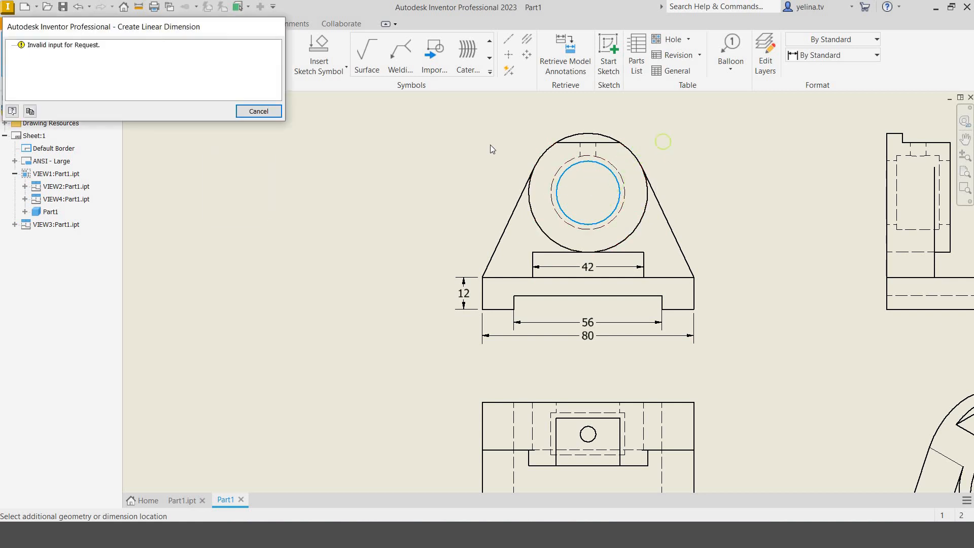
{"action": "left_click", "coordinate": [268, 113]}
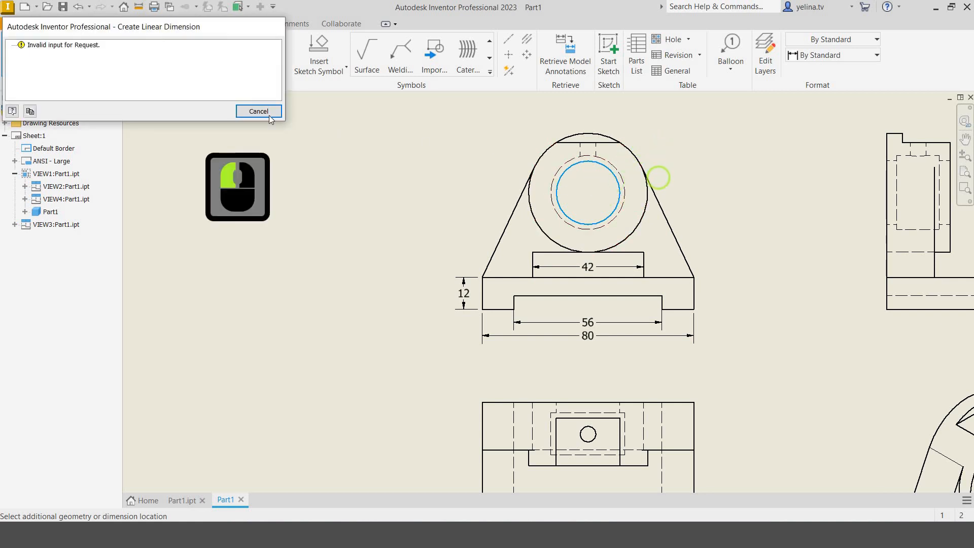
{"action": "left_click", "coordinate": [620, 184]}
Step: Dimension the dashed recess circle's diameter and the outer boss's radius in the front view, placing them on opposite sides of the boss
{"action": "left_click", "coordinate": [624, 180]}
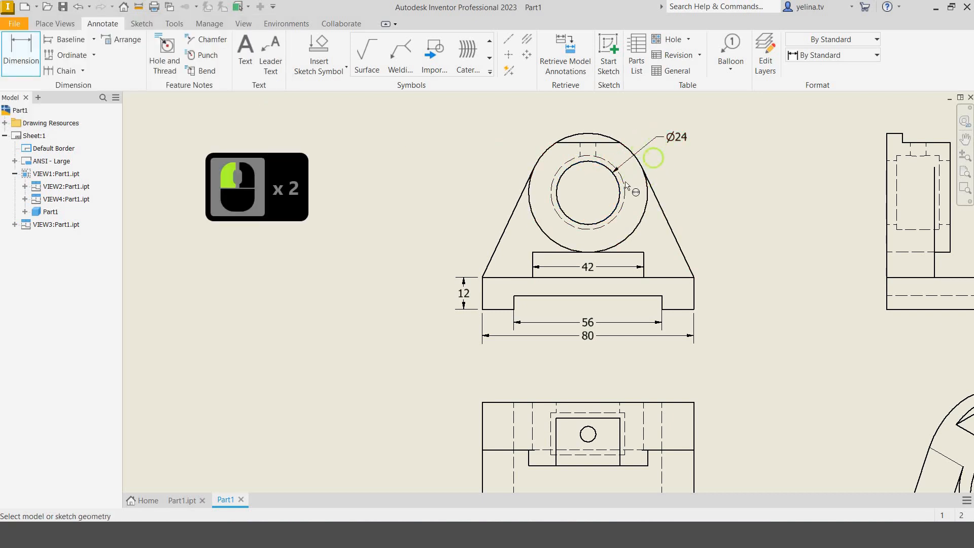
{"action": "left_click", "coordinate": [663, 168]}
{"action": "left_click", "coordinate": [648, 200]}
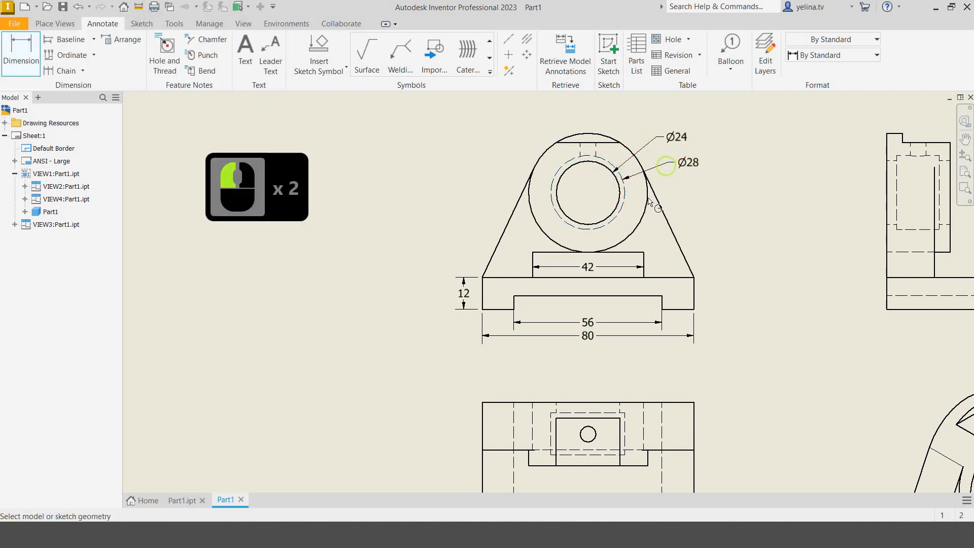
{"action": "left_click", "coordinate": [682, 193]}
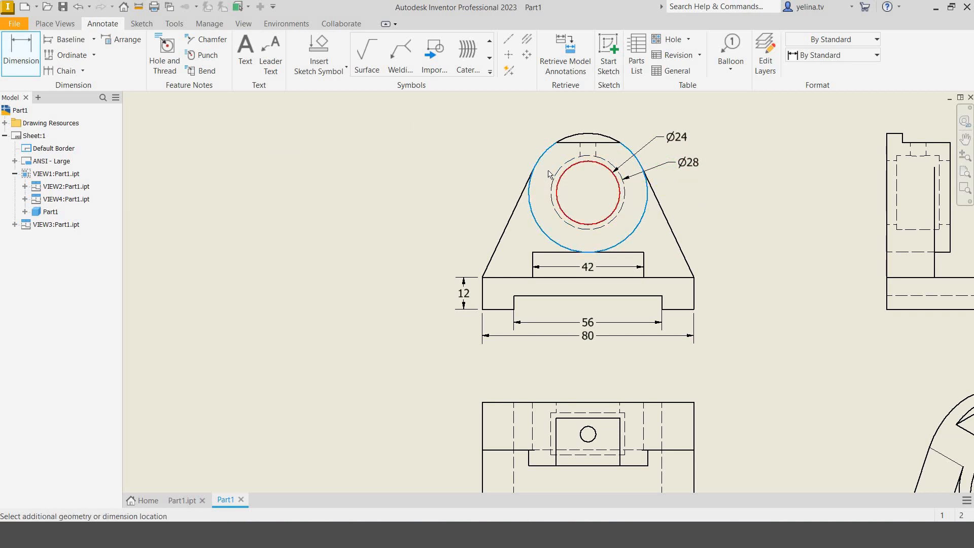
{"action": "left_click", "coordinate": [497, 145]}
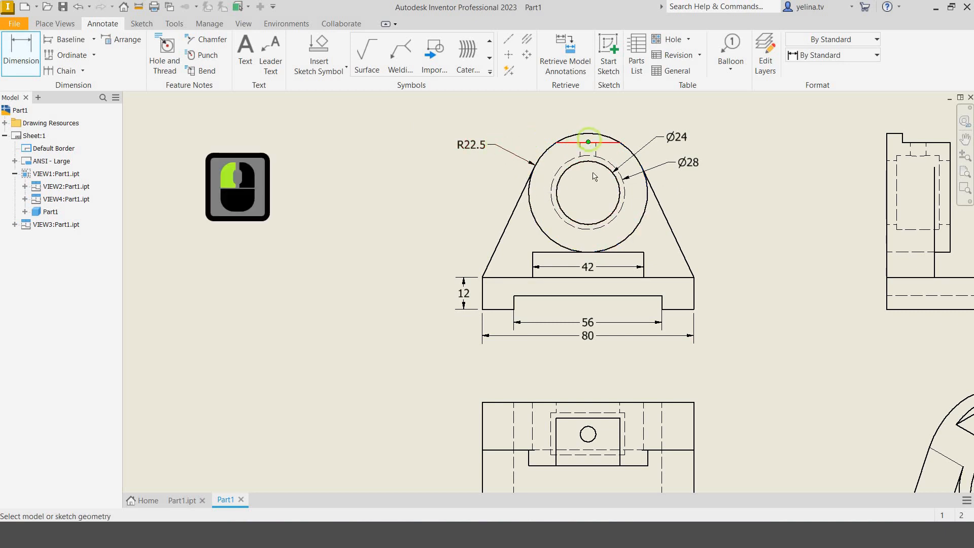
Step: Dimension the vertical distance from the bore centre to the flat at the boss's top, placing it left of the front view's boss
{"action": "left_click", "coordinate": [592, 144]}
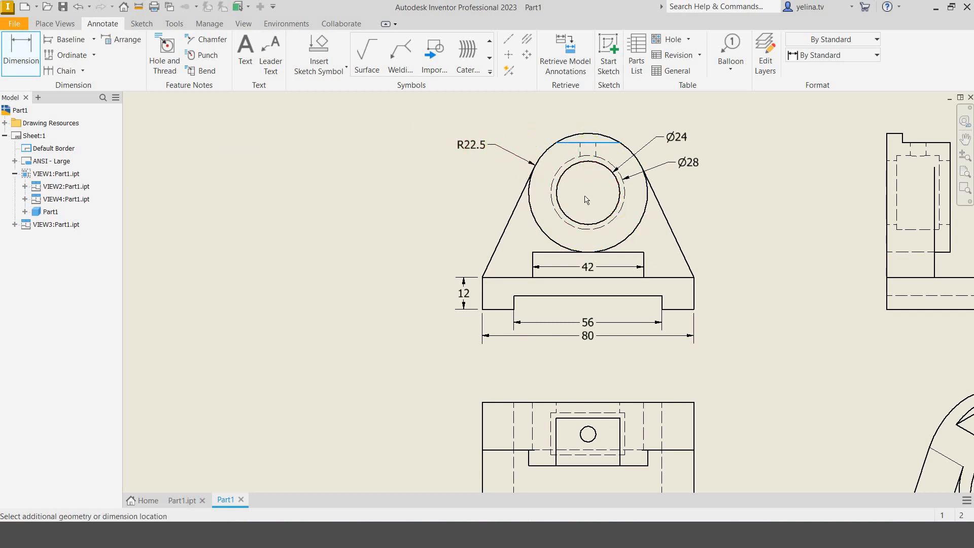
{"action": "left_click", "coordinate": [586, 190]}
{"action": "left_click", "coordinate": [514, 178]}
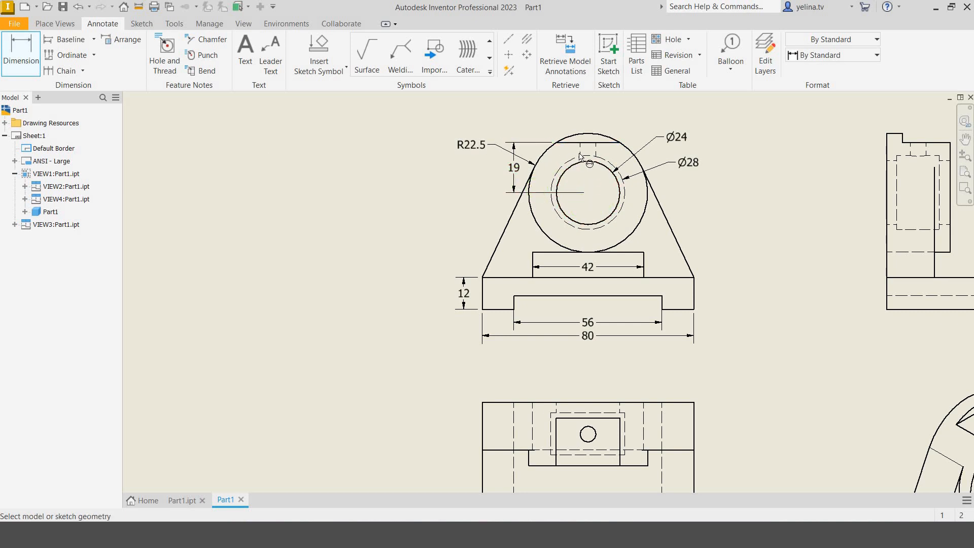
Step: Dimension the width of the small hidden hole at the boss's top, placing the dimension above the front view
{"action": "left_click", "coordinate": [596, 142]}
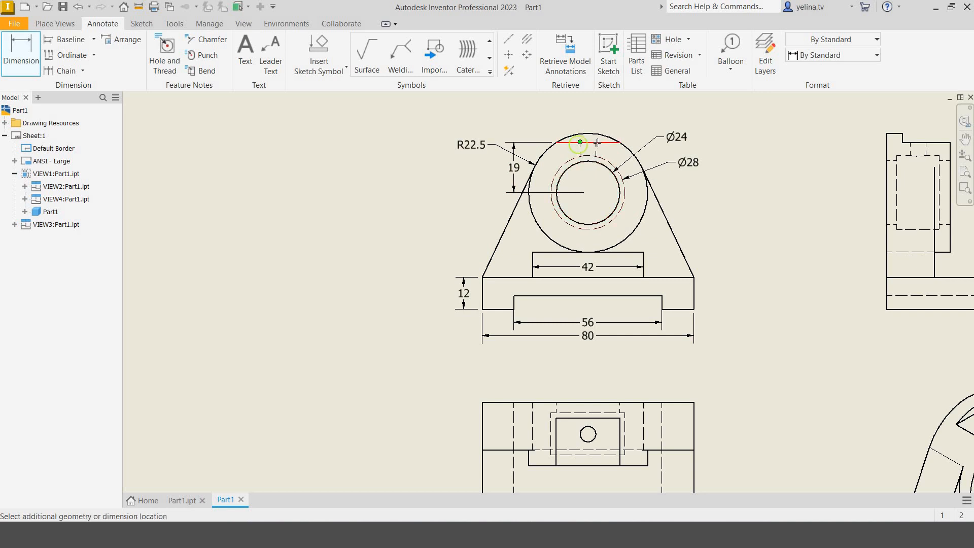
{"action": "left_click", "coordinate": [588, 117]}
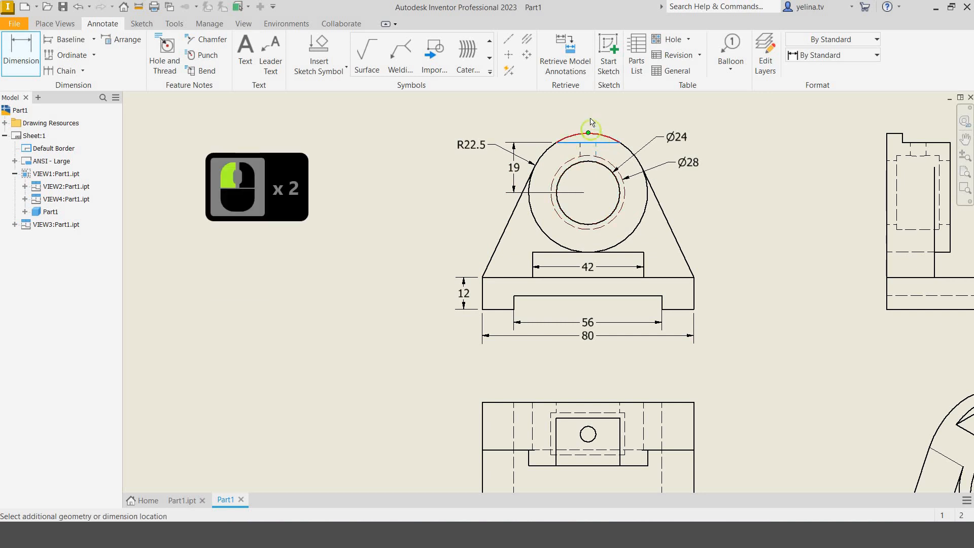
{"action": "left_click", "coordinate": [649, 125]}
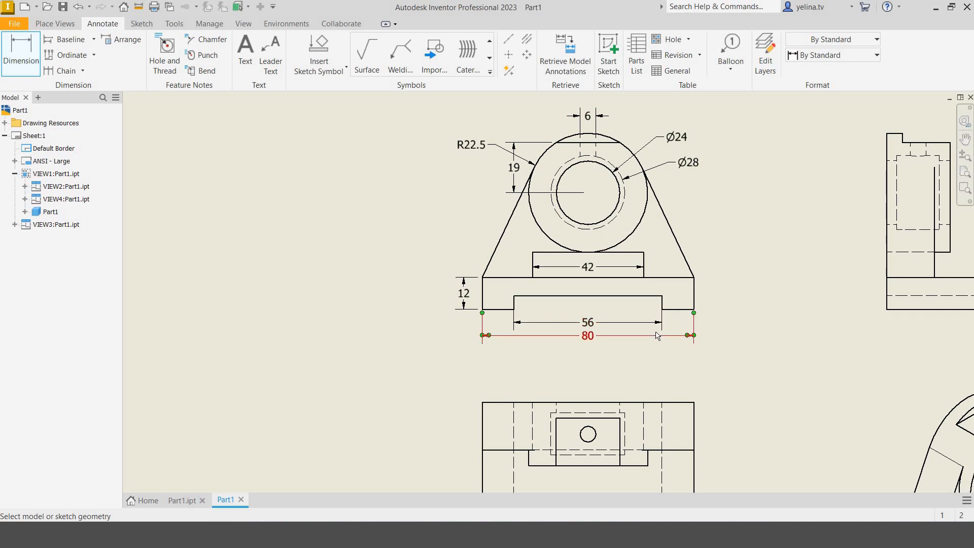
Step: Dimension the base's overall depth in the side view, placing the dimension below the bottom edge
{"action": "scroll", "coordinate": [687, 319], "scroll_direction": "down", "scroll_amount": 3}
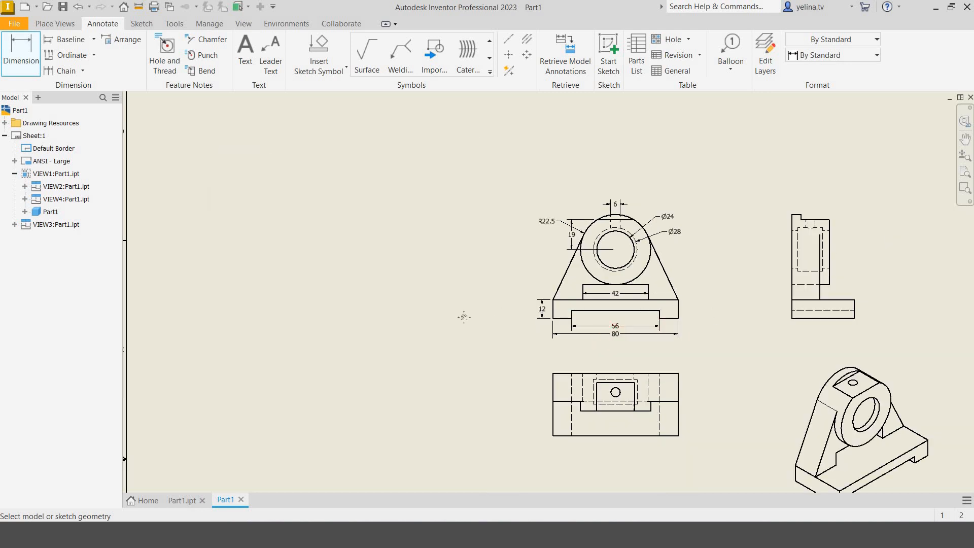
{"action": "middle_click_drag", "start_coordinate": [712, 316], "coordinate": [464, 317]}
{"action": "scroll", "coordinate": [586, 442], "scroll_direction": "up", "scroll_amount": 3}
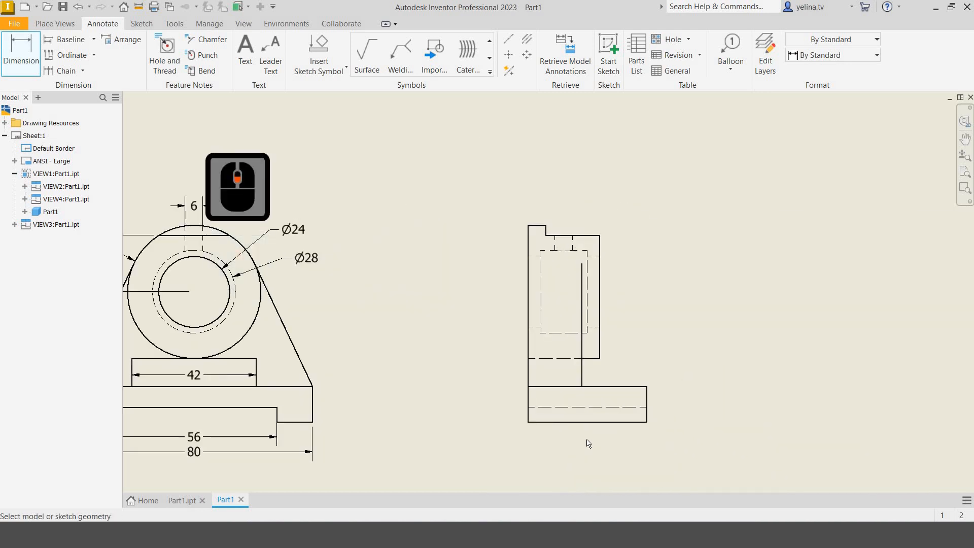
{"action": "left_click", "coordinate": [565, 423]}
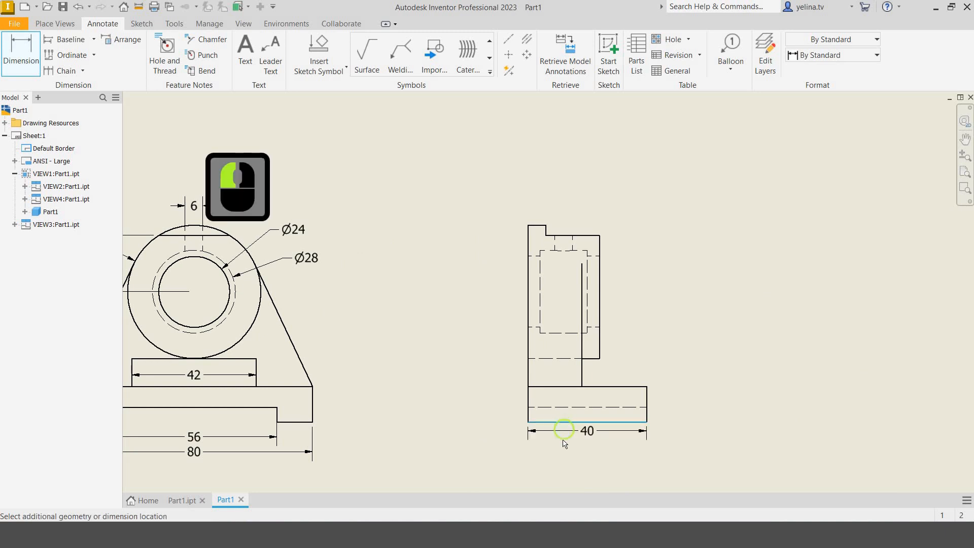
{"action": "left_click", "coordinate": [565, 434]}
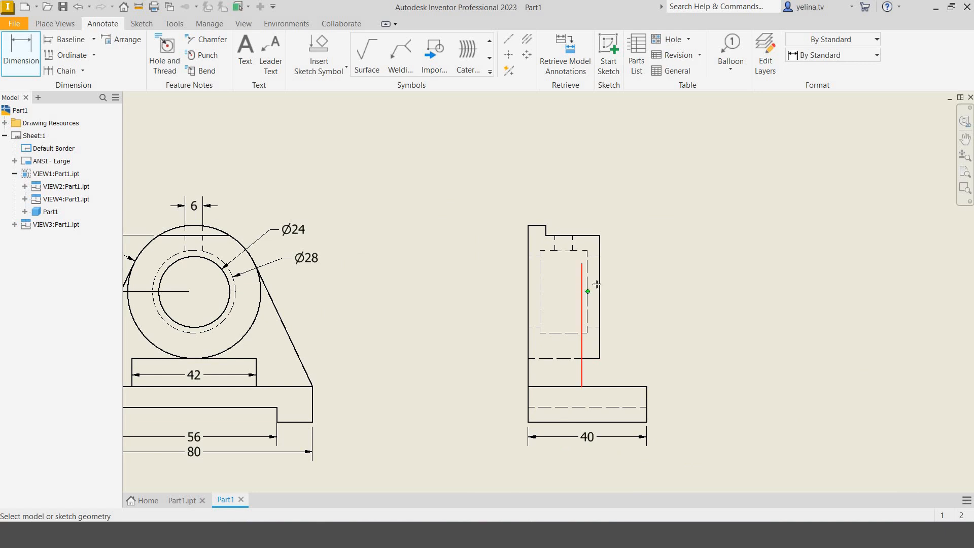
Step: Dimension the vertical distance from the bore axis to the top flat in the side view, placing it right of the boss
{"action": "left_click", "coordinate": [587, 292]}
{"action": "left_click", "coordinate": [600, 235]}
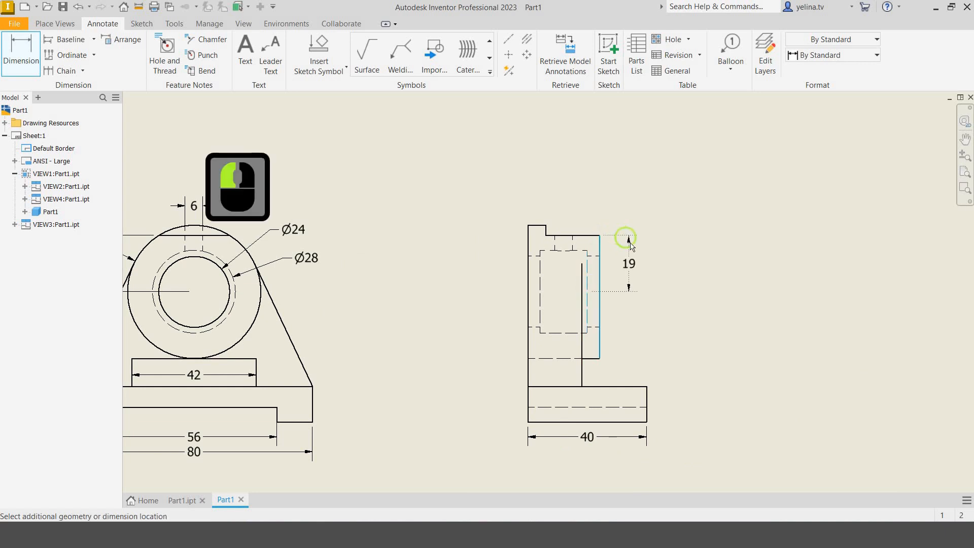
{"action": "left_click", "coordinate": [629, 242]}
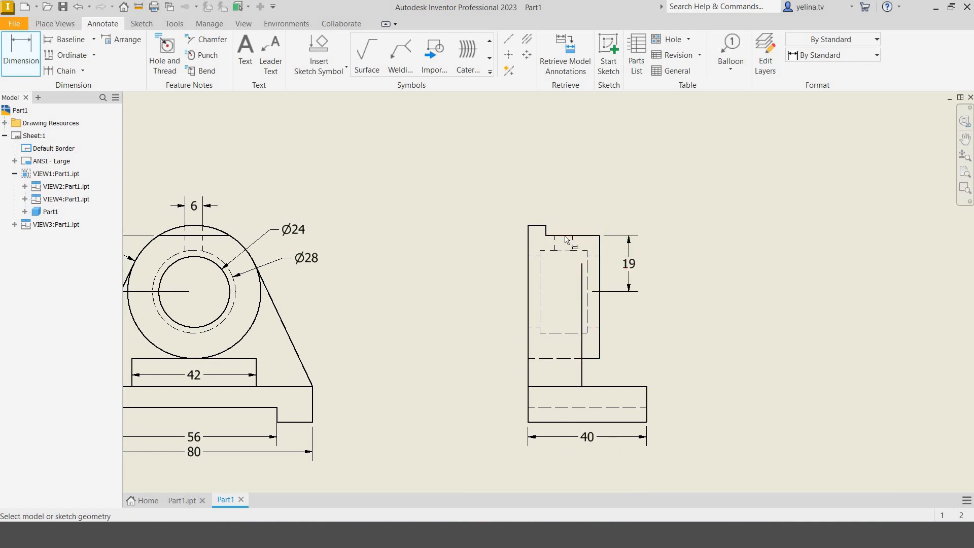
Step: Dimension the small hole centre's distance from the boss's right edge and the top flat's length, stacking both above the side view
{"action": "left_click", "coordinate": [564, 251]}
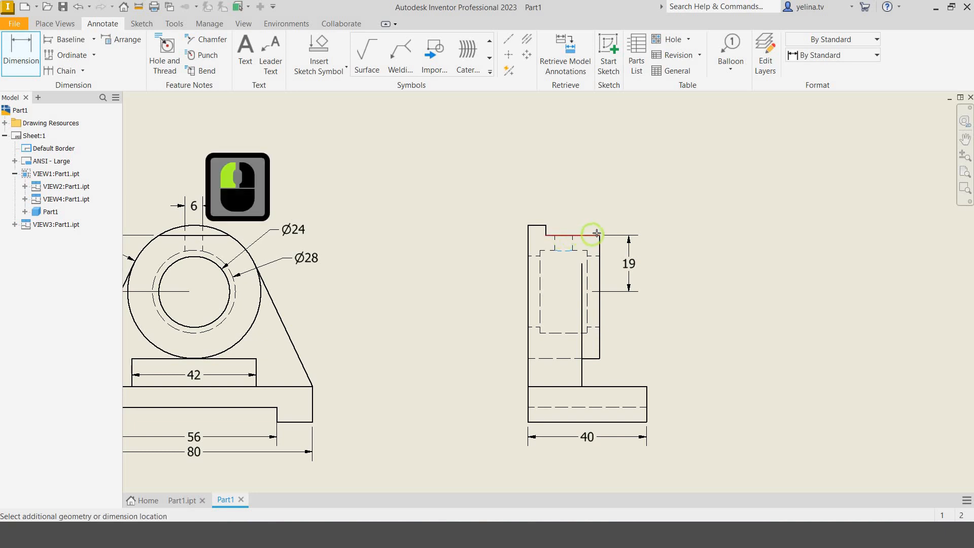
{"action": "left_click", "coordinate": [599, 235]}
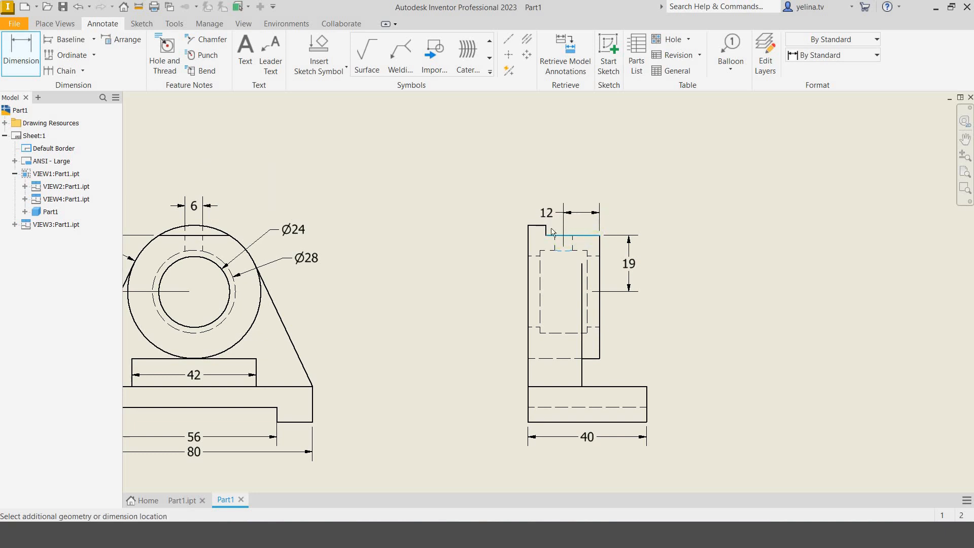
{"action": "left_click", "coordinate": [566, 214]}
{"action": "left_click", "coordinate": [584, 235]}
{"action": "left_click", "coordinate": [592, 199]}
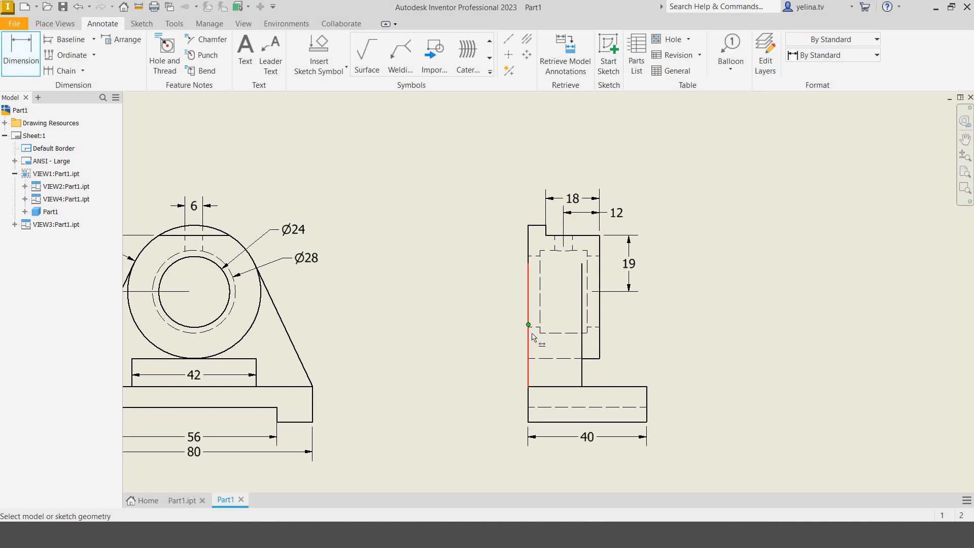
Step: Dimension the short hidden bore section at the side view's left edge and the hidden recess's width, aligning both just below the recess
{"action": "scroll", "coordinate": [539, 320], "scroll_direction": "up", "scroll_amount": 2}
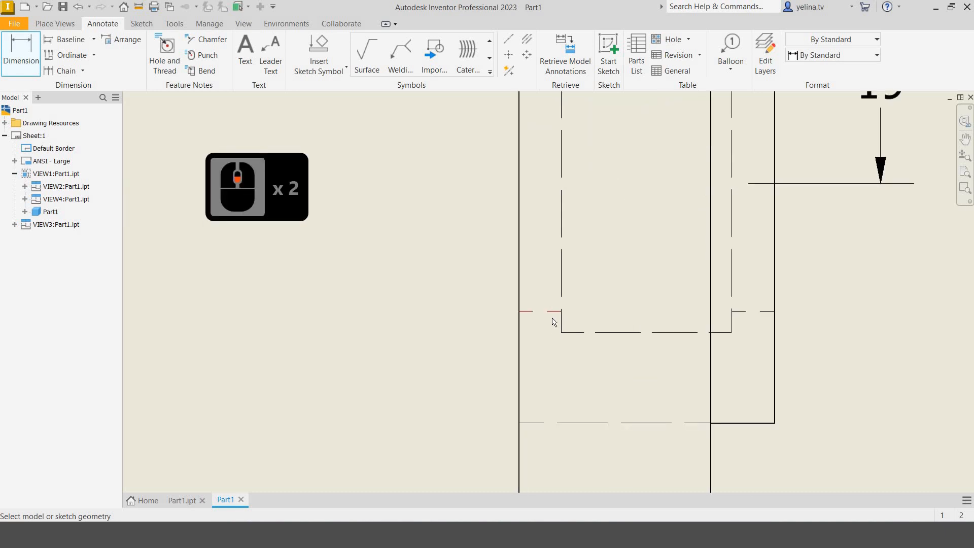
{"action": "left_click", "coordinate": [551, 327]}
{"action": "left_click", "coordinate": [641, 344]}
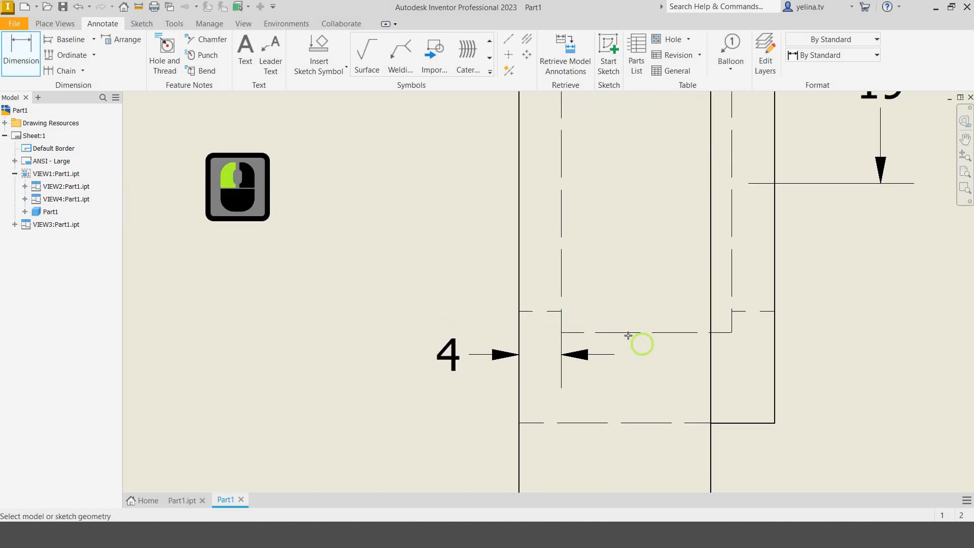
{"action": "left_click", "coordinate": [632, 333]}
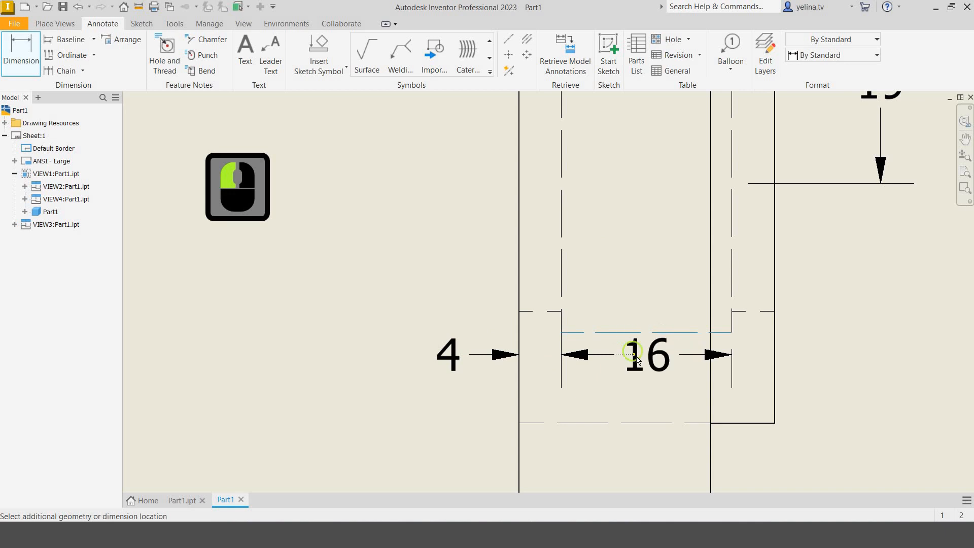
Step: Dimension the boss's overall depth in the side view, from the left edge to the boss's right edge, placing it below the boss
{"action": "left_click", "coordinate": [581, 433]}
{"action": "left_click", "coordinate": [522, 429]}
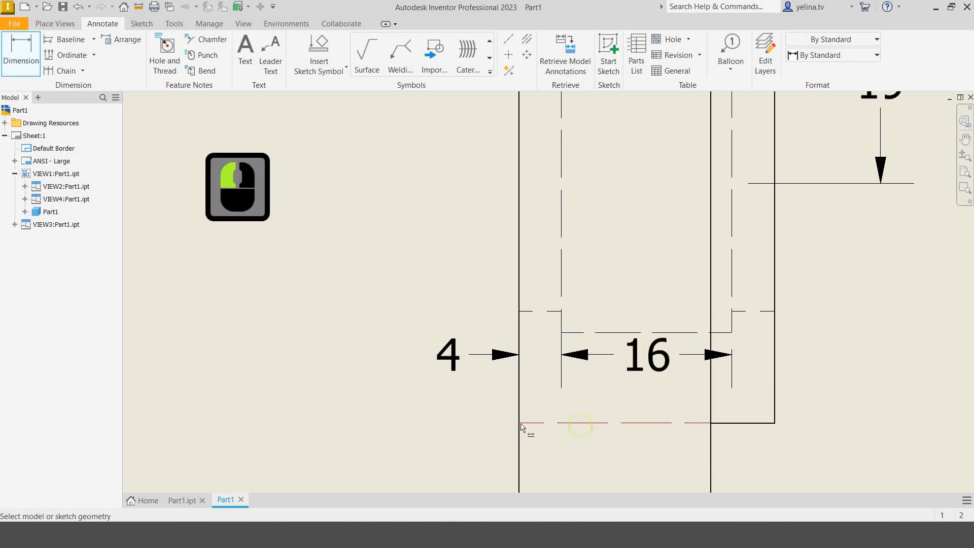
{"action": "left_click", "coordinate": [769, 425]}
{"action": "left_click", "coordinate": [769, 461]}
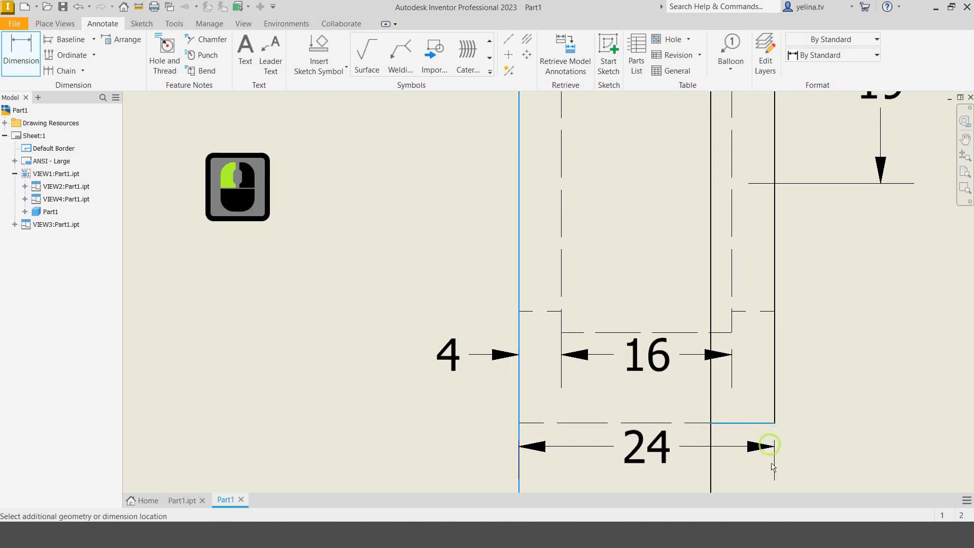
{"action": "left_click", "coordinate": [713, 380]}
Step: Add a diameter symbol in front of the small top hole's width dimension above the front view
{"action": "scroll", "coordinate": [713, 380], "scroll_direction": "up", "scroll_amount": 3}
{"action": "middle_click_drag", "start_coordinate": [777, 397], "coordinate": [724, 361]}
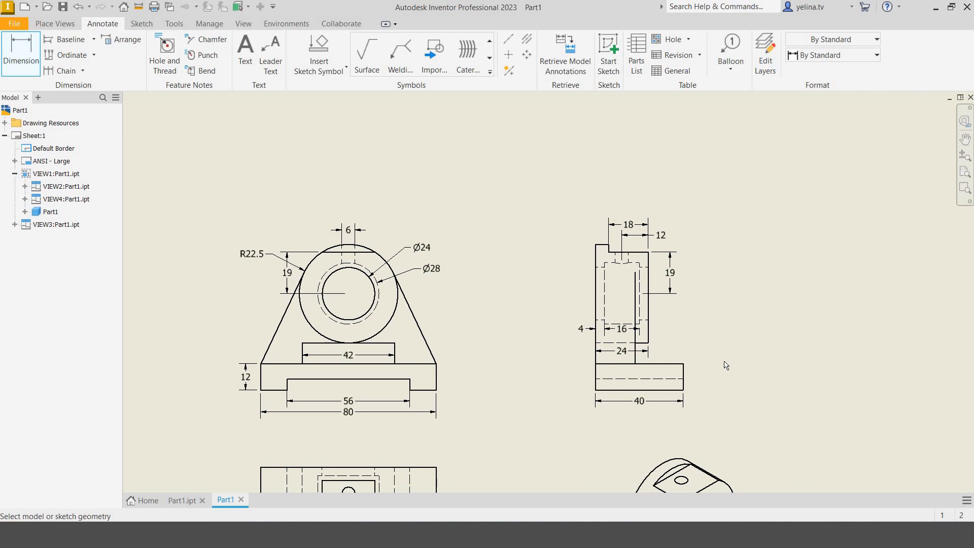
{"action": "double_click", "coordinate": [349, 231]}
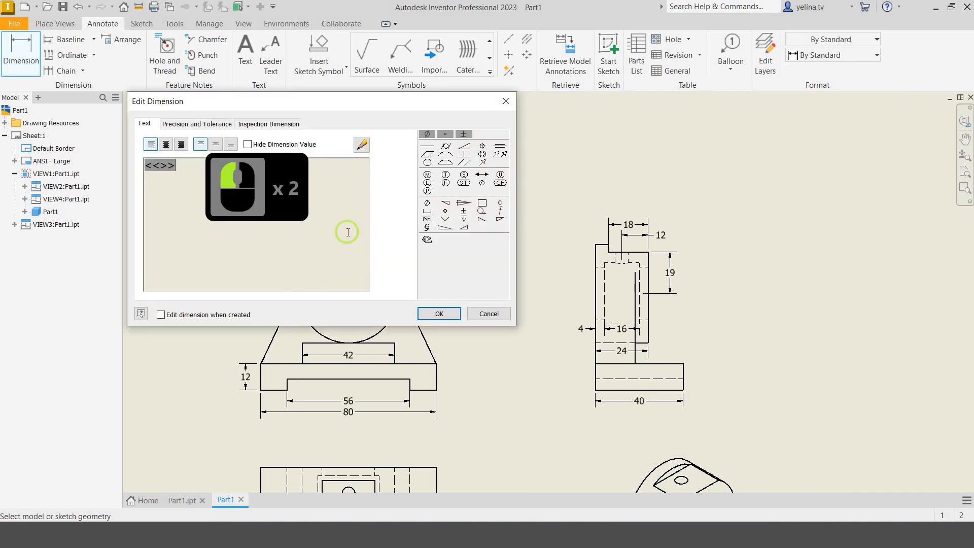
{"action": "left_click", "coordinate": [181, 169]}
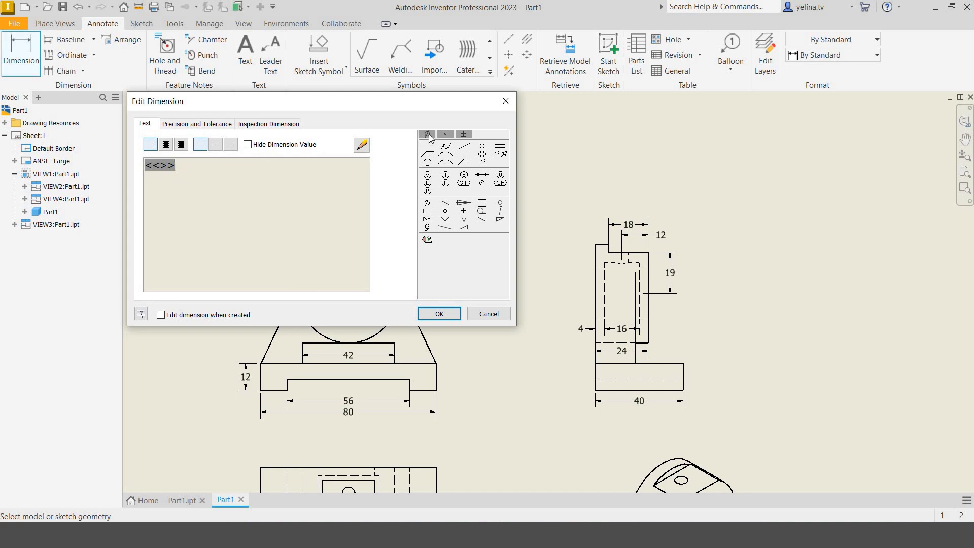
{"action": "key", "text": "Left"}
{"action": "key", "text": "Left"}
{"action": "key", "text": "Left"}
{"action": "key", "text": "Left"}
{"action": "key", "text": "Left"}
{"action": "key", "text": "Left"}
{"action": "key", "text": "Left"}
{"action": "key", "text": "Left"}
{"action": "key", "text": "Left"}
{"action": "key", "text": "Left"}
{"action": "key", "text": "Left"}
{"action": "key", "text": "Left"}
{"action": "key", "text": "Left"}
{"action": "key", "text": "Left"}
{"action": "key", "text": "Left"}
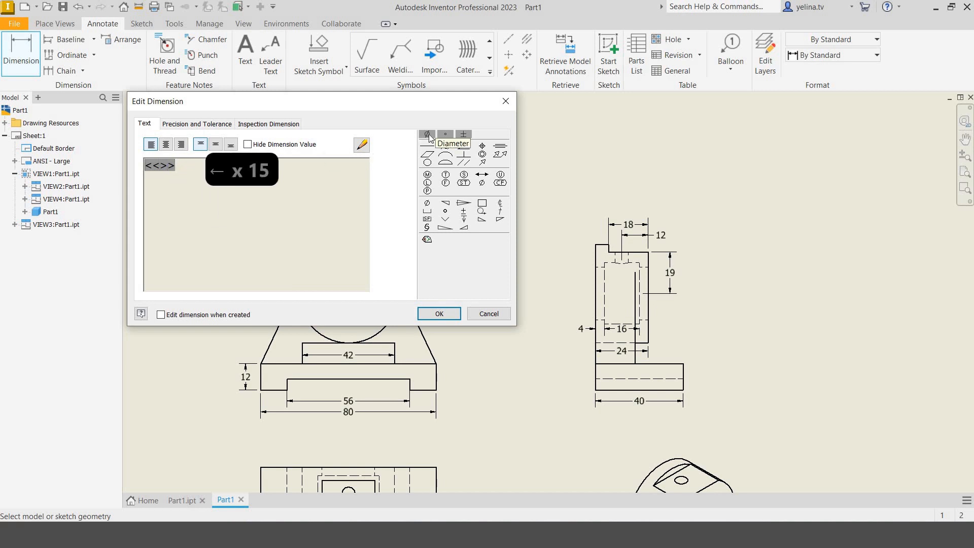
{"action": "left_click", "coordinate": [428, 134]}
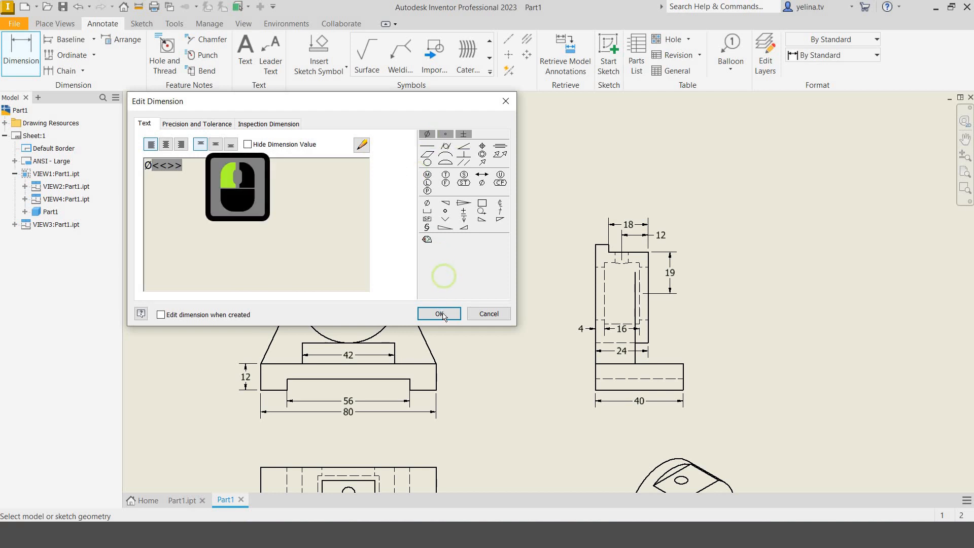
{"action": "left_click", "coordinate": [439, 313]}
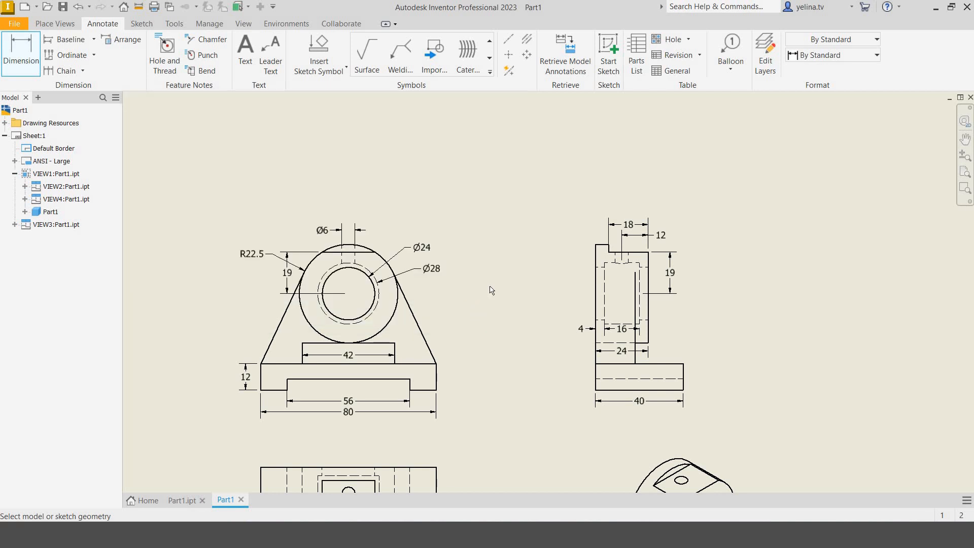
{"action": "scroll", "coordinate": [490, 288], "scroll_direction": "up", "scroll_amount": 3}
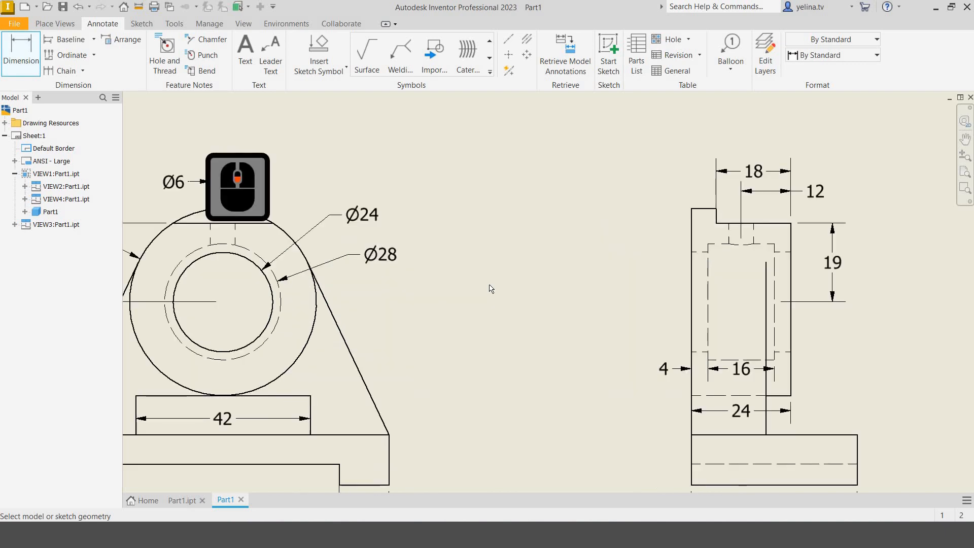
{"action": "scroll", "coordinate": [490, 288], "scroll_direction": "down", "scroll_amount": 3}
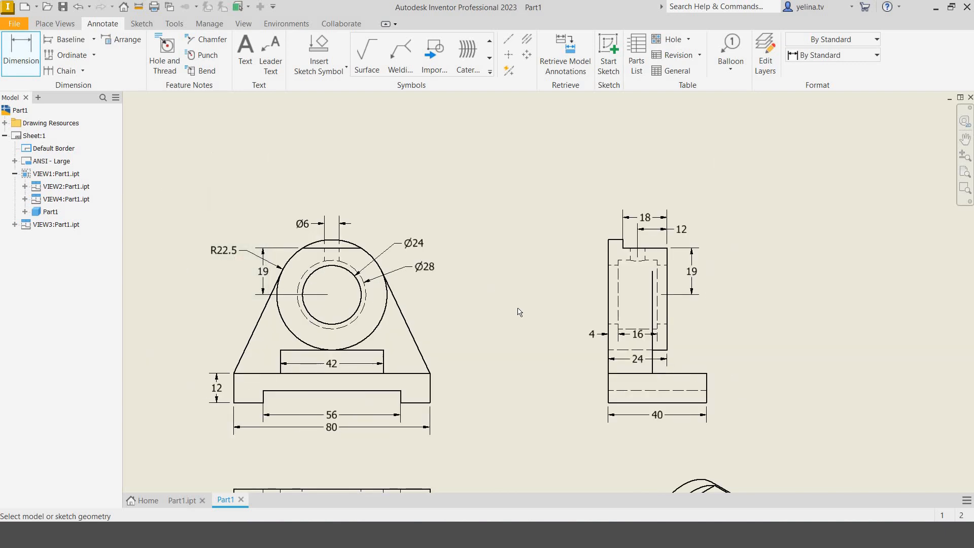